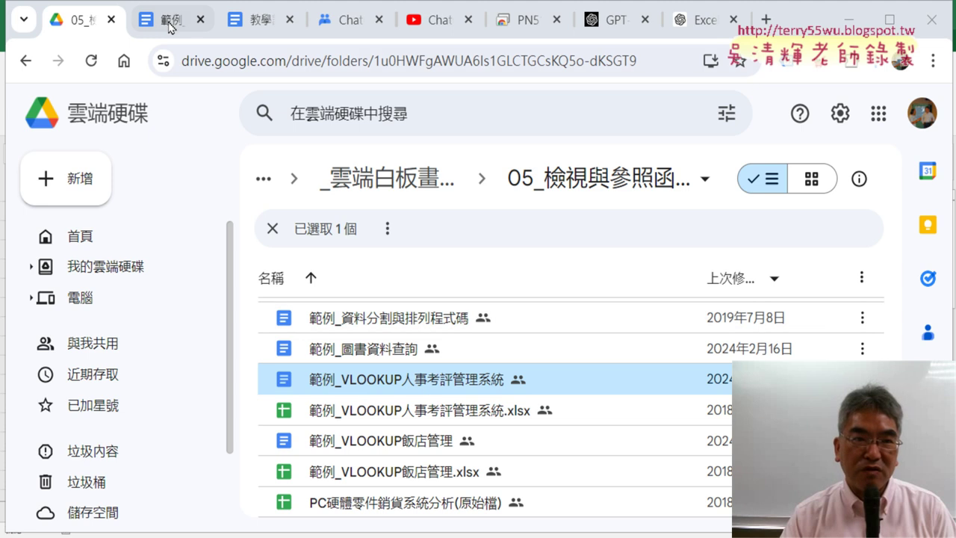
- Scroll the guide up to the =VLOOKUP(MID(A3,3,3),單位,2,0) example, then switch to the Excel workbook
scroll(664, 294, "up", 4)
scroll(665, 294, "up", 1)
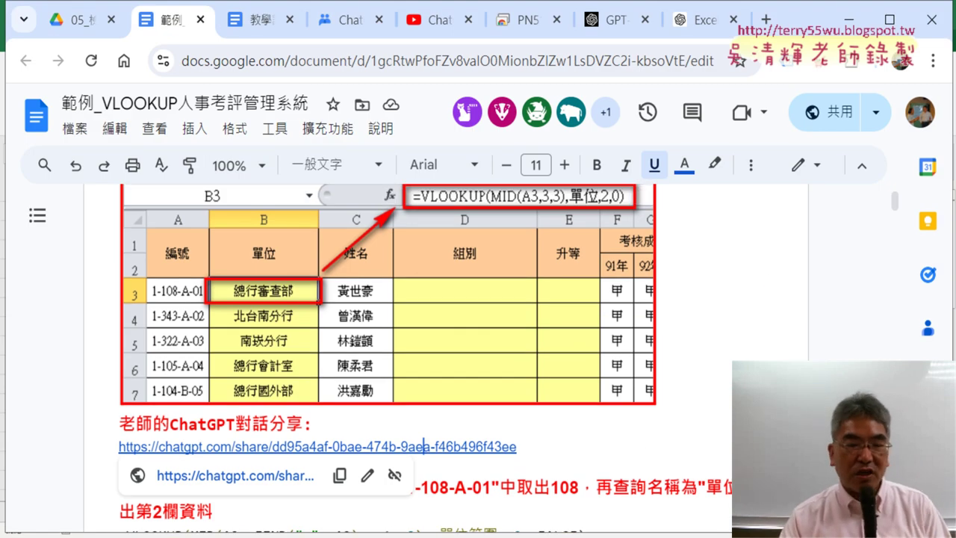
key("alt+Tab")
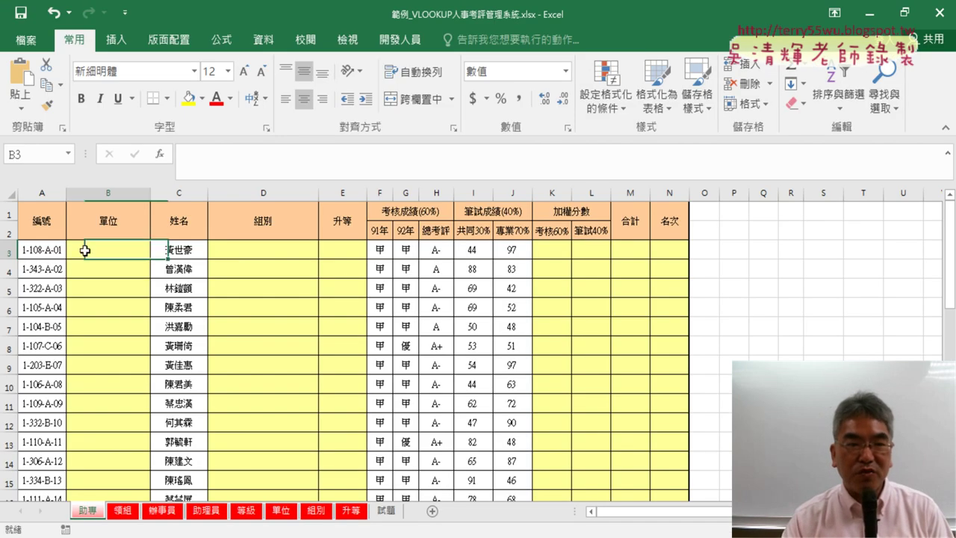
left_click(82, 249)
left_click(267, 253)
left_click(351, 254)
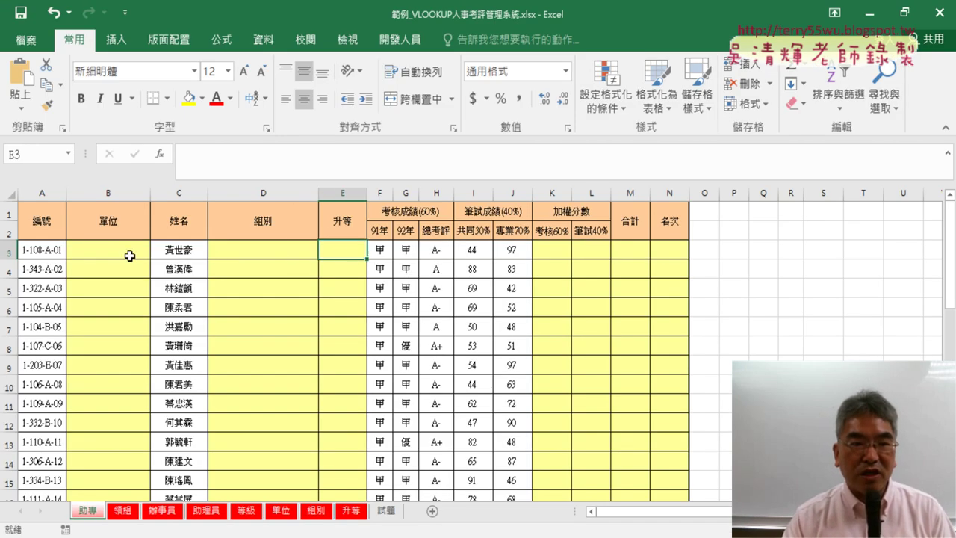
left_click(553, 250)
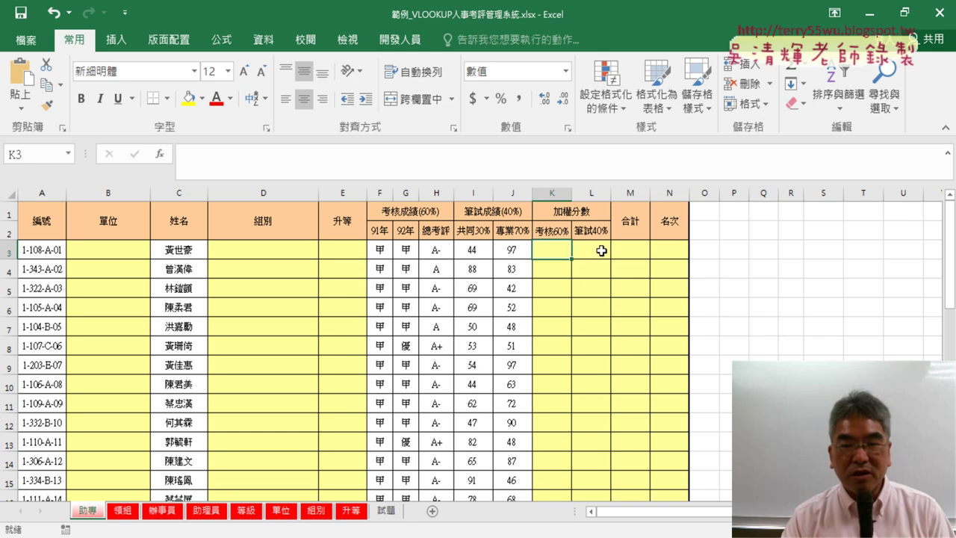
left_click(590, 249)
left_click(630, 250)
left_click(666, 254)
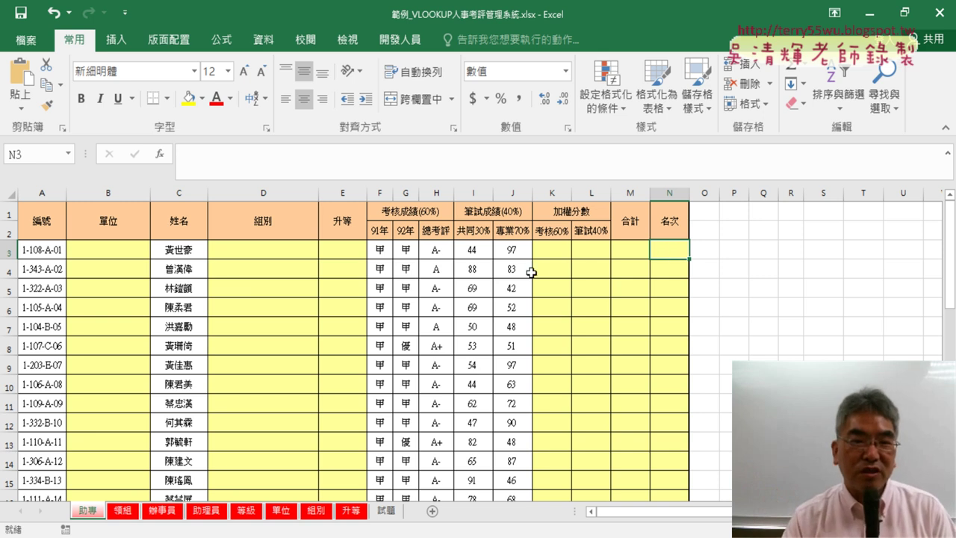
left_click(119, 250)
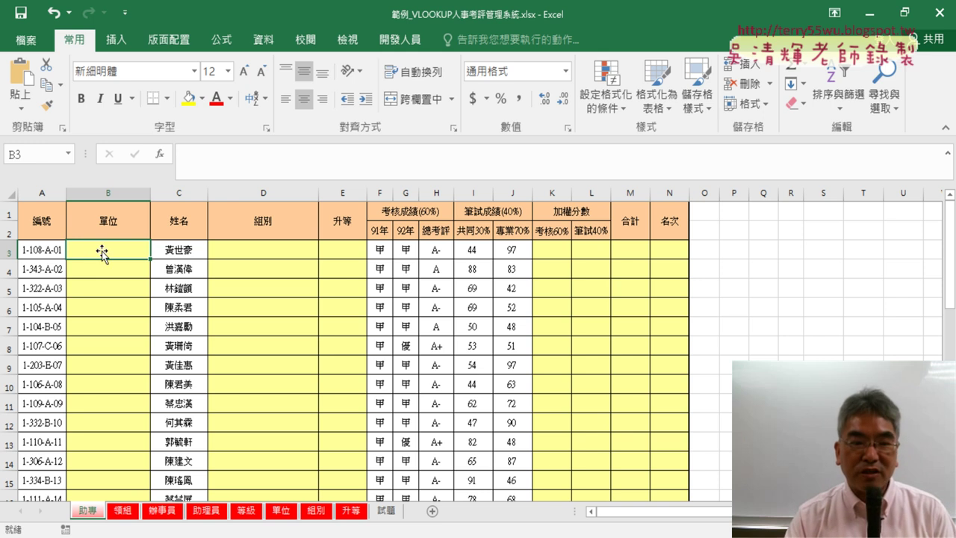
mouse_move(394, 526)
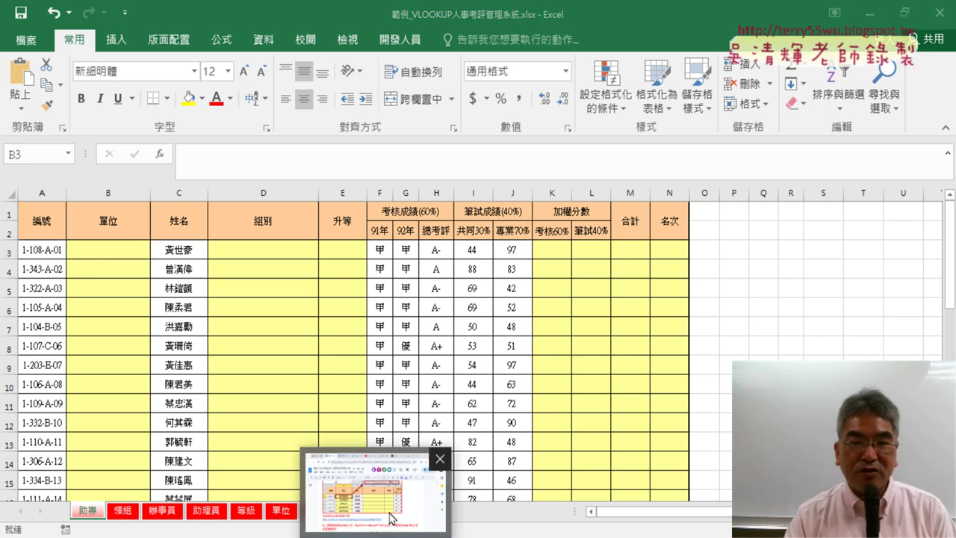
- Return to the Google Docs guide and open its ChatGPT share link in a new tab
left_click(377, 490)
scroll(356, 256, "up", 1)
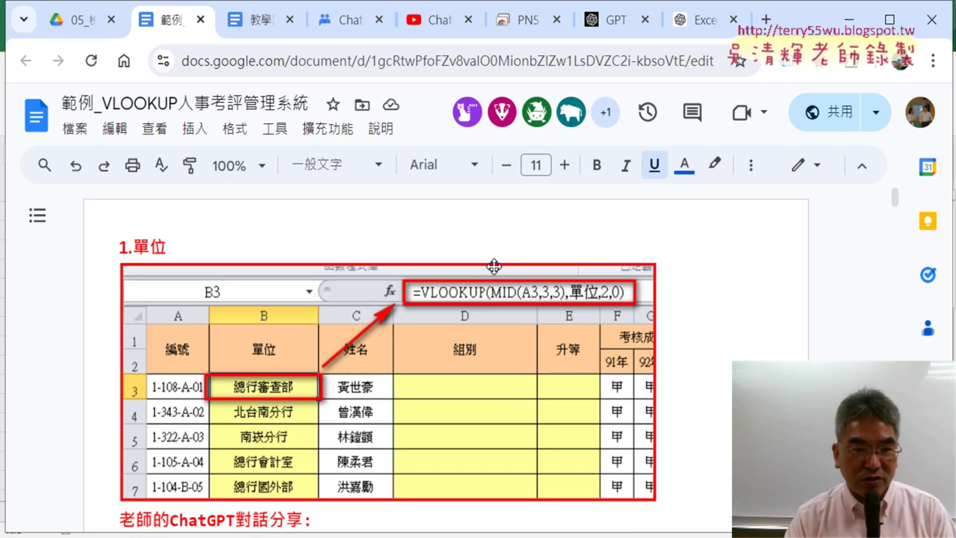
scroll(356, 256, "down", 3)
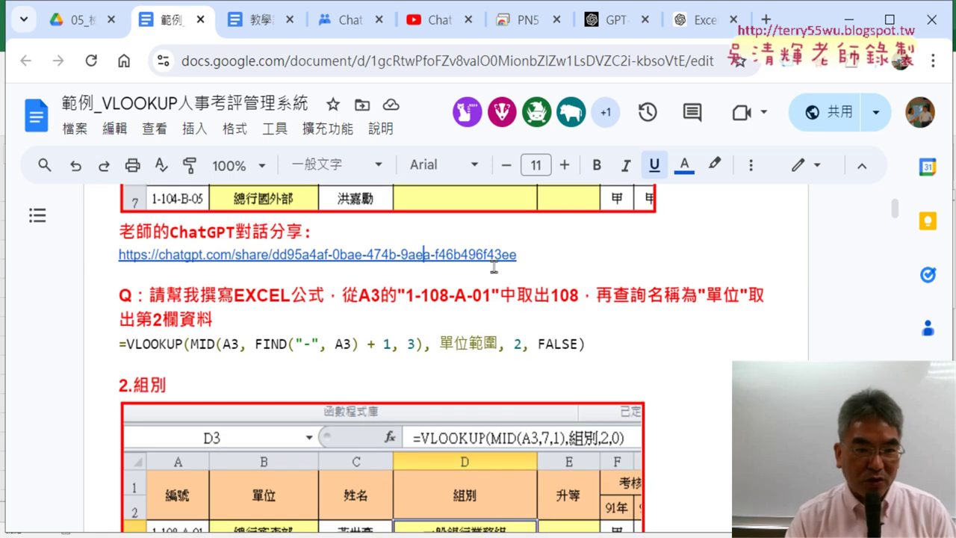
left_click(356, 259)
left_click(266, 283)
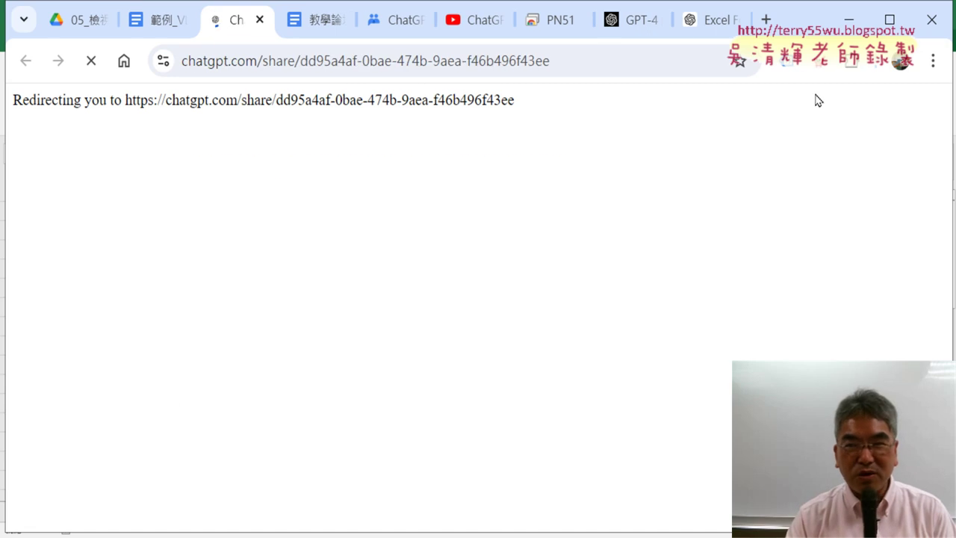
- Resize the browser to sit beside Excel's column A and highlight EXCEL公式 in the prompt
scroll(806, 211, "down", 2)
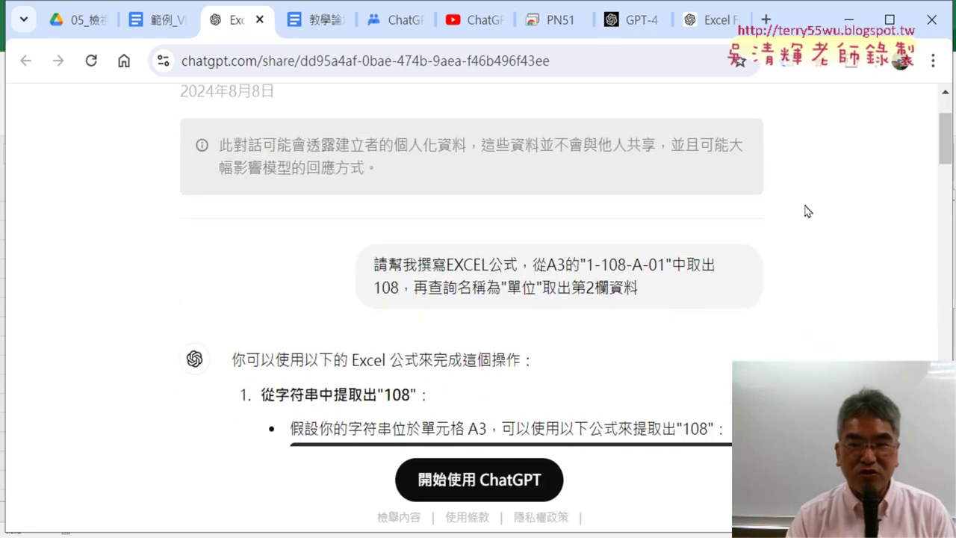
double_click(829, 30)
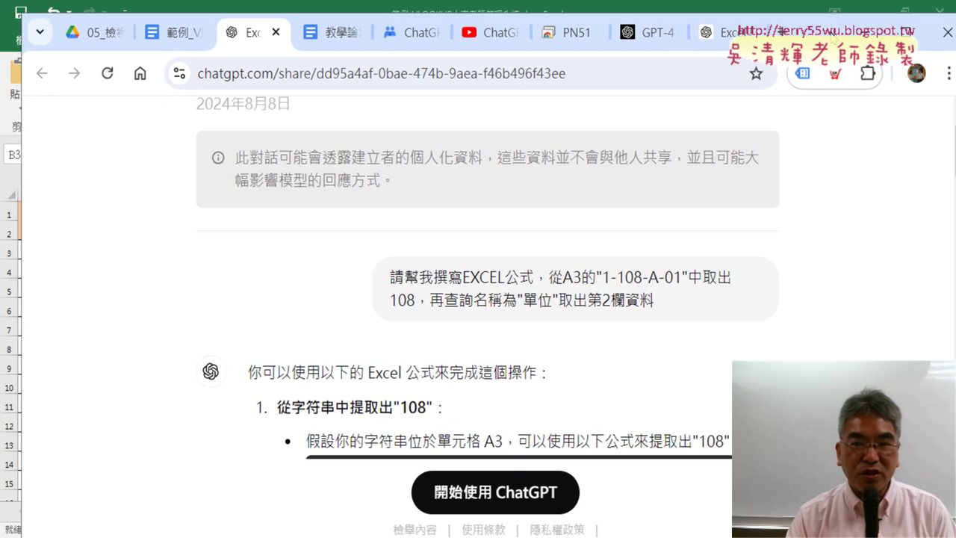
left_click_drag(833, 39, 781, 42)
left_click_drag(904, 198, 740, 196)
left_click_drag(593, 38, 785, 29)
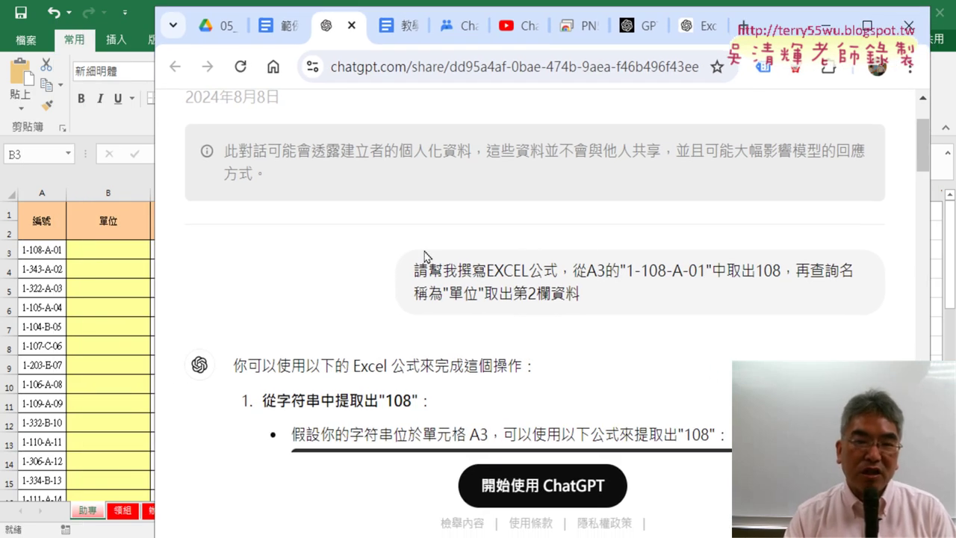
left_click_drag(414, 269, 559, 270)
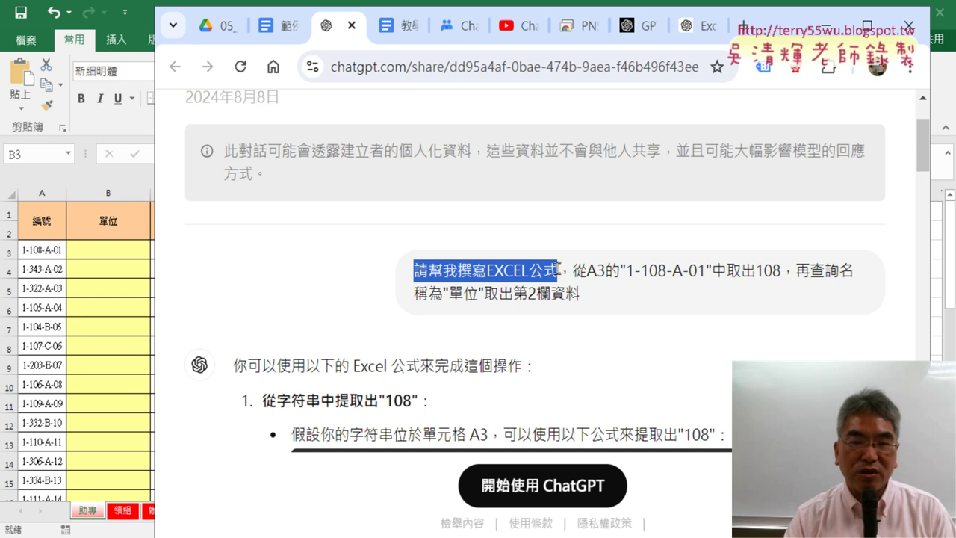
left_click_drag(487, 271, 557, 270)
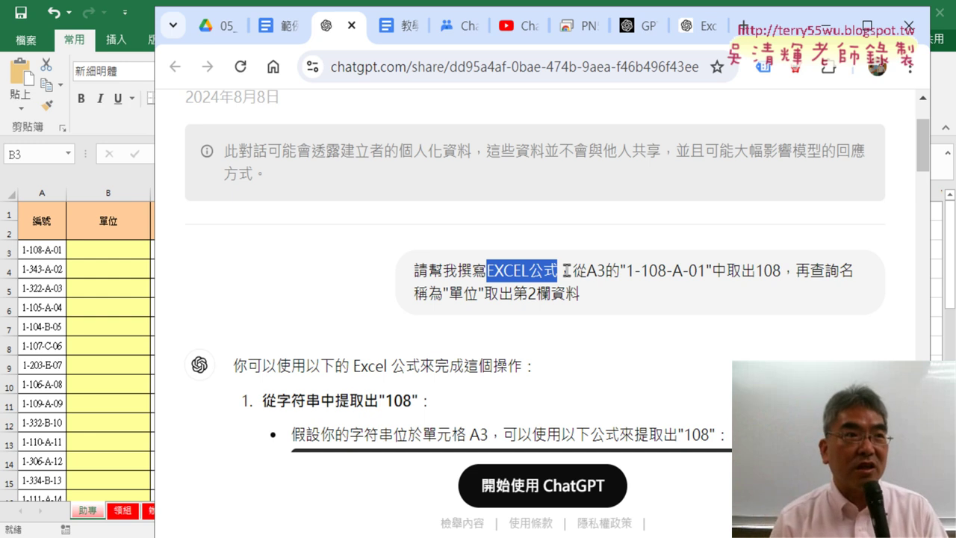
- Scroll down to the =MID(A3, FIND("-", A3) + 1, 3) code block in ChatGPT's reply
scroll(573, 269, "down", 3)
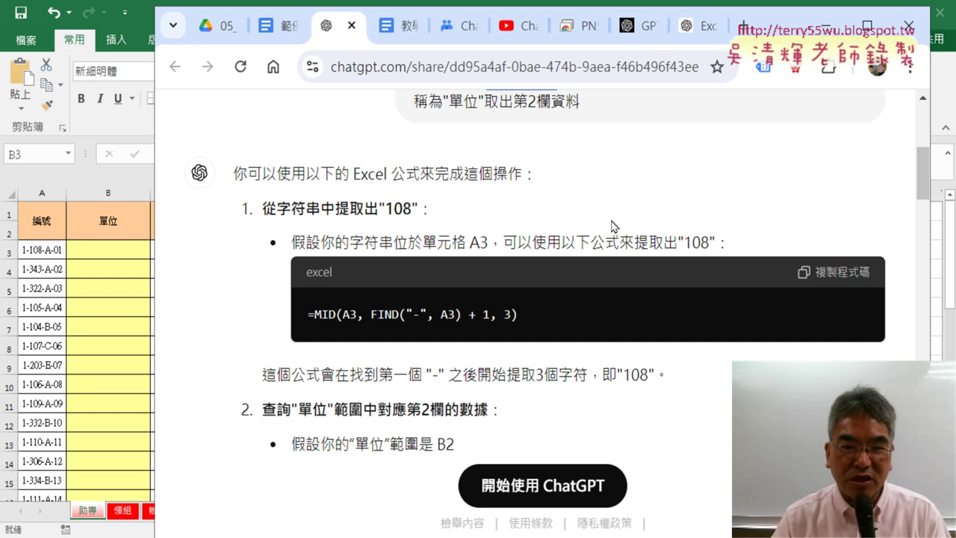
- Annotate the prompt's A3 reference and the 1-108-A-01 value, both in the prompt and in cell A3
scroll(611, 225, "up", 1)
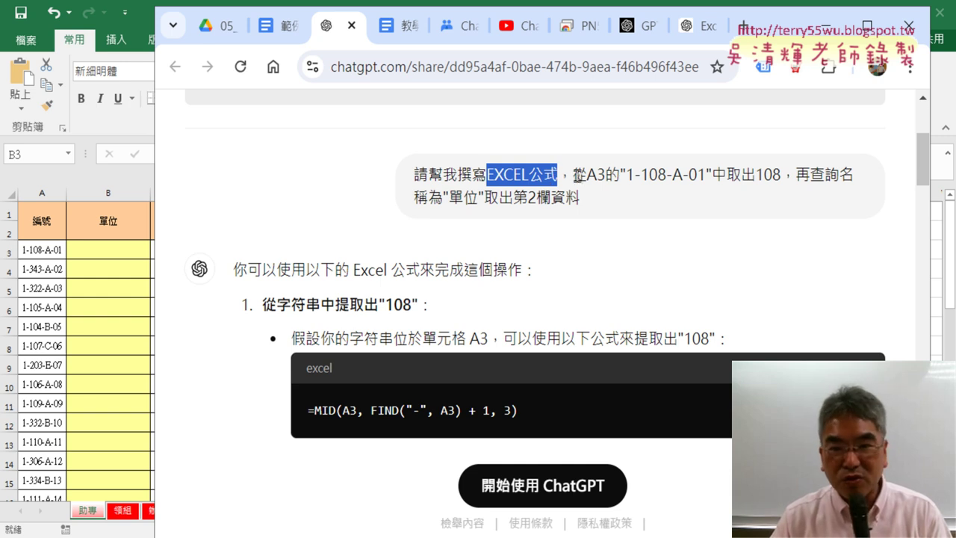
left_click_drag(579, 175, 626, 175)
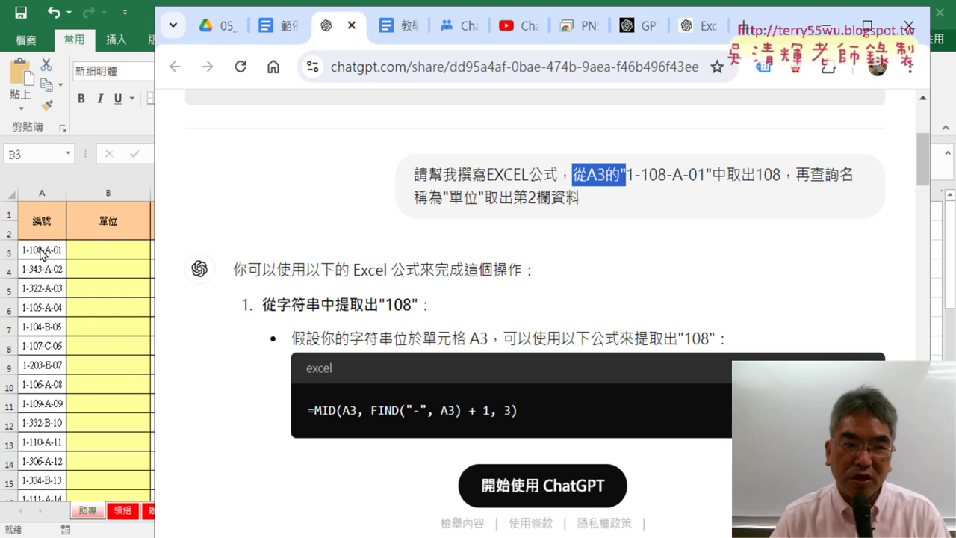
left_click(620, 183)
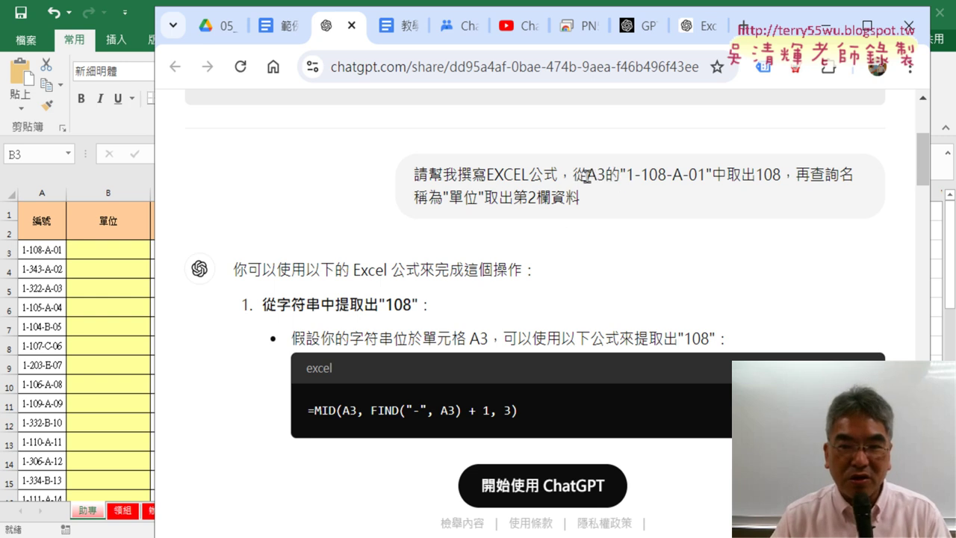
left_click_drag(587, 175, 704, 176)
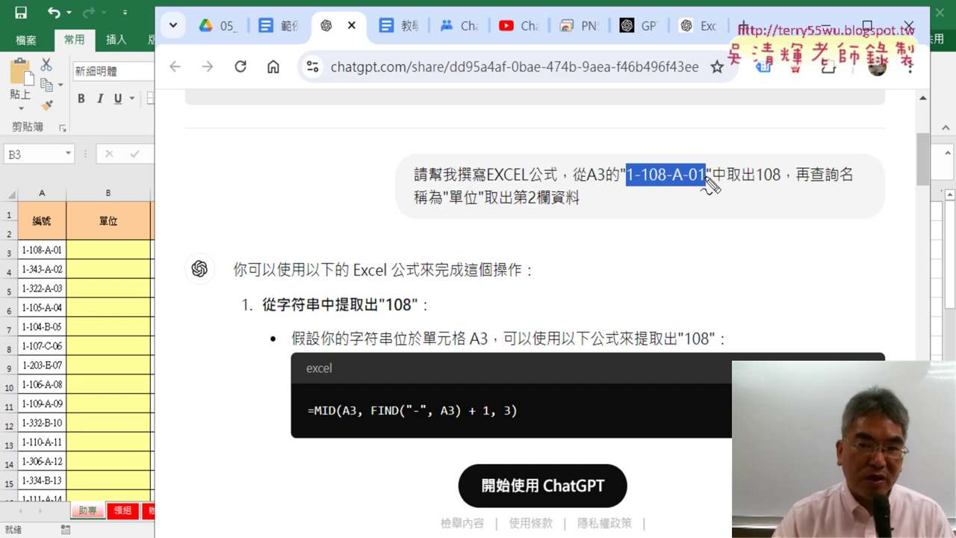
left_click_drag(65, 262, 14, 257)
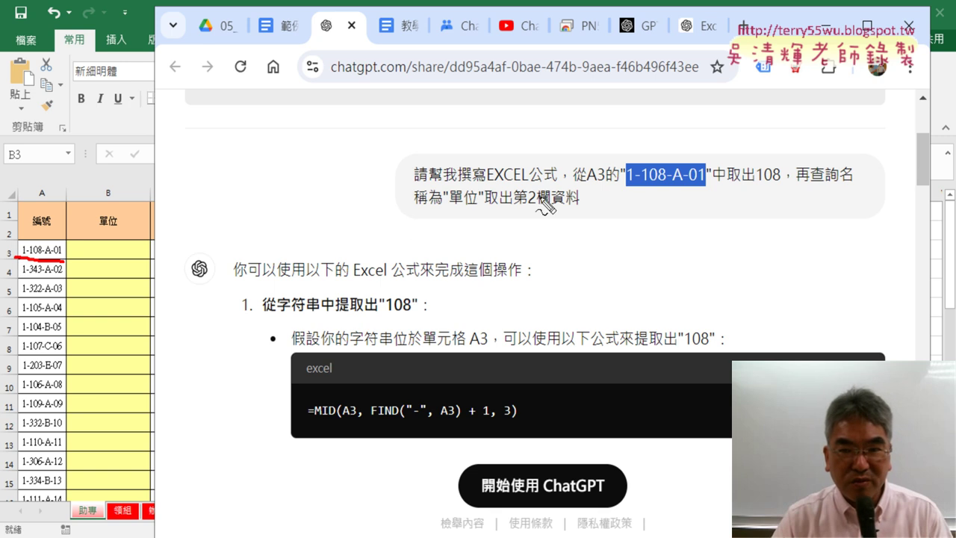
left_click_drag(639, 191, 688, 190)
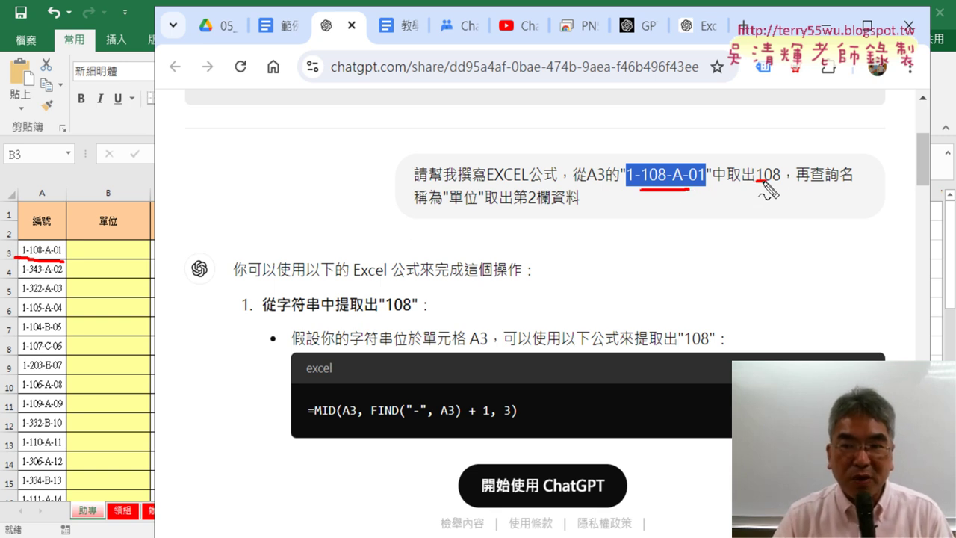
left_click_drag(756, 181, 779, 182)
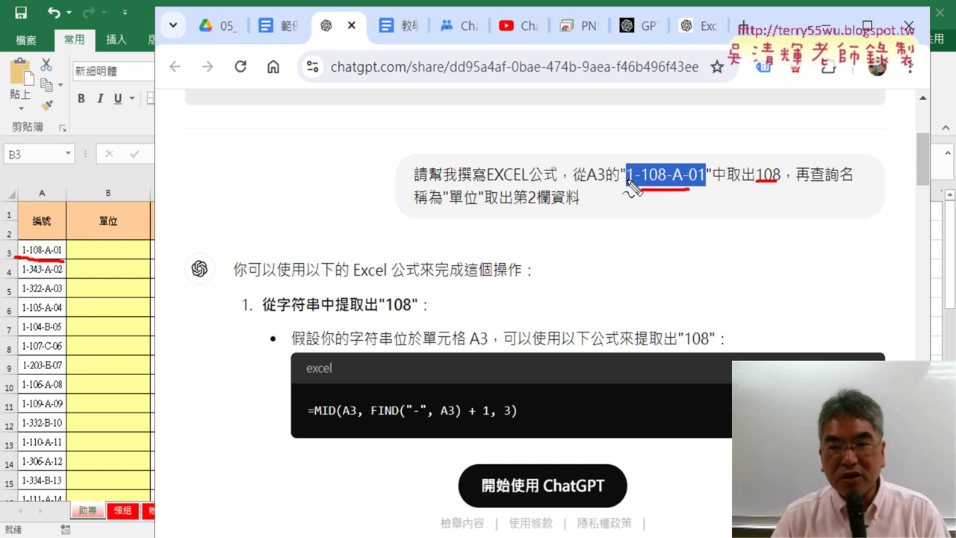
left_click_drag(623, 179, 629, 166)
left_click_drag(705, 180, 708, 178)
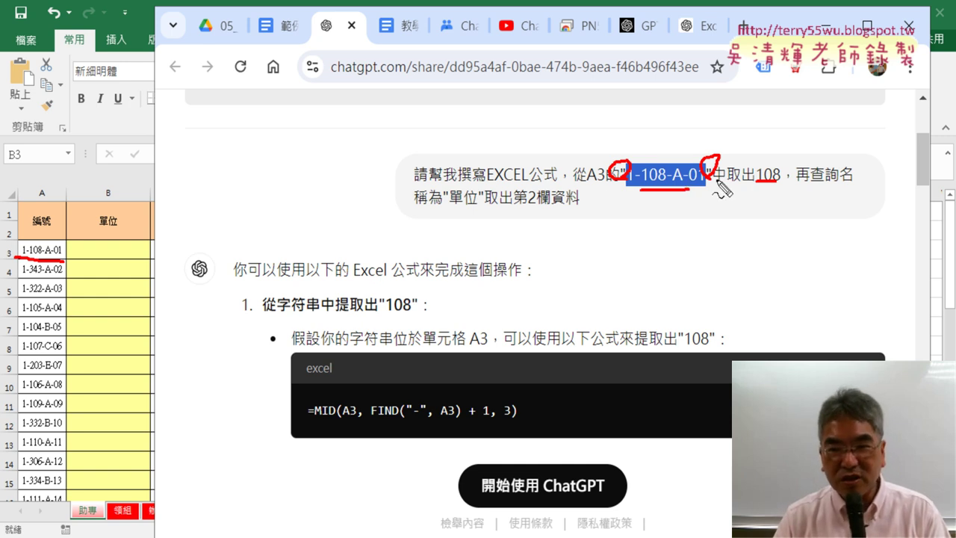
- Mark 108, 查詢 and 單位 with underlines and arrows, then clear the marks and return to Excel
left_click_drag(644, 189, 689, 189)
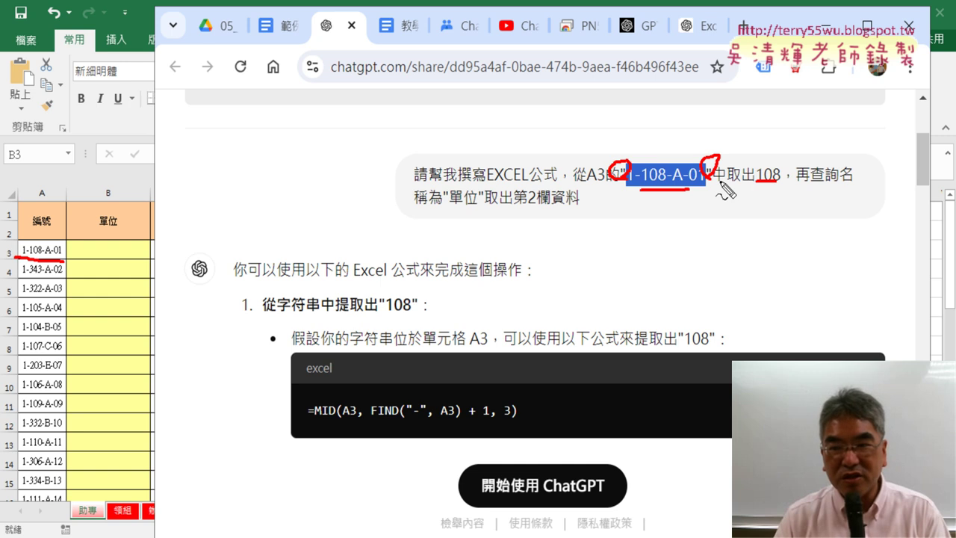
left_click_drag(811, 182, 836, 185)
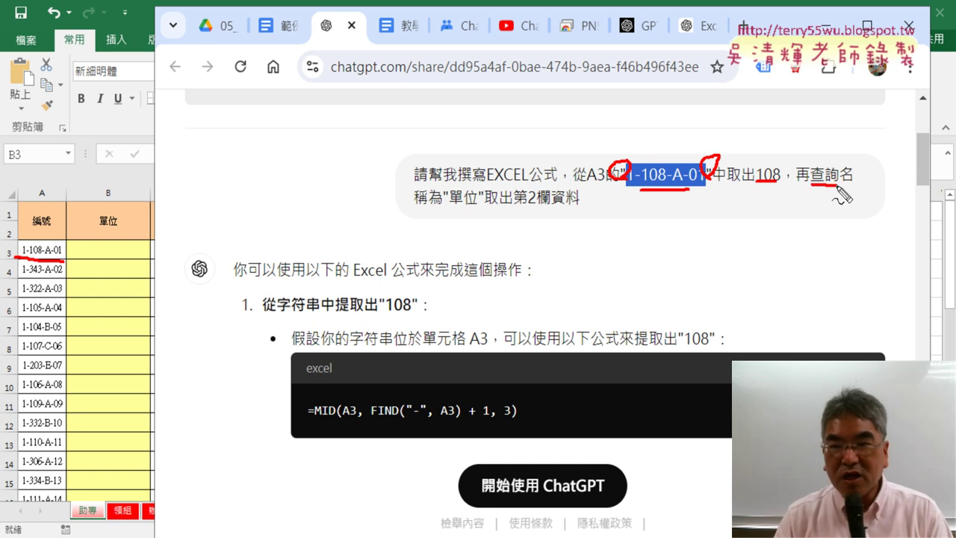
left_click_drag(787, 149, 787, 198)
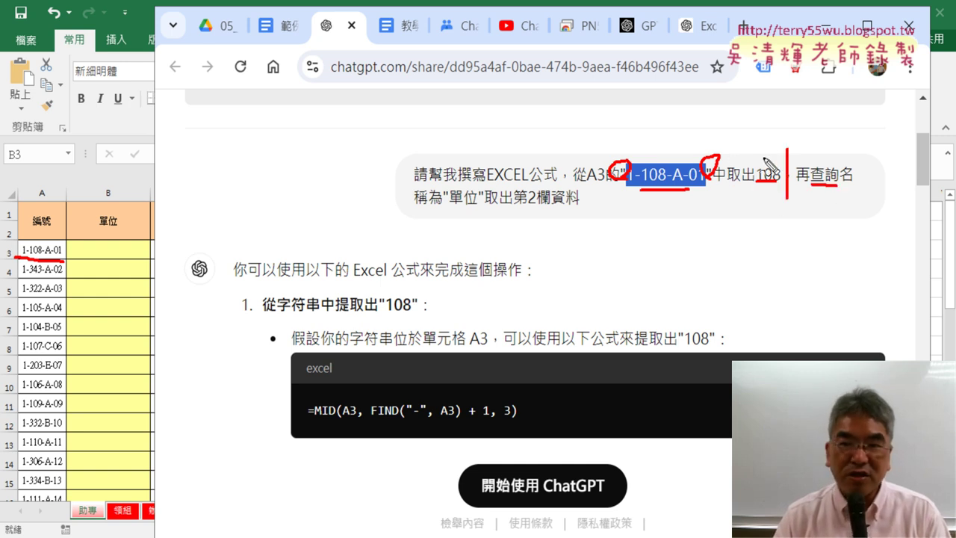
left_click_drag(779, 138, 681, 135)
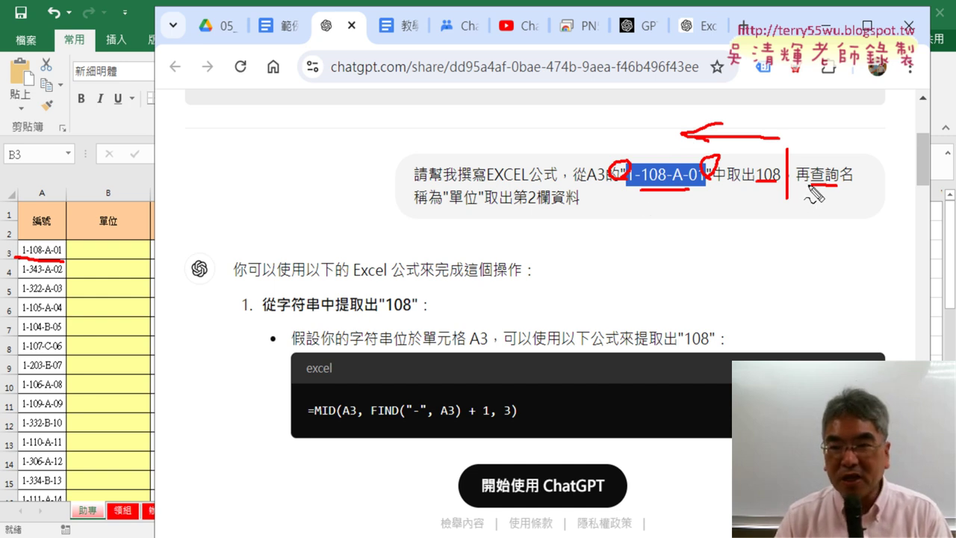
mouse_move(801, 140)
left_mouse_down()
mouse_move(870, 140)
mouse_move(851, 155)
left_mouse_up()
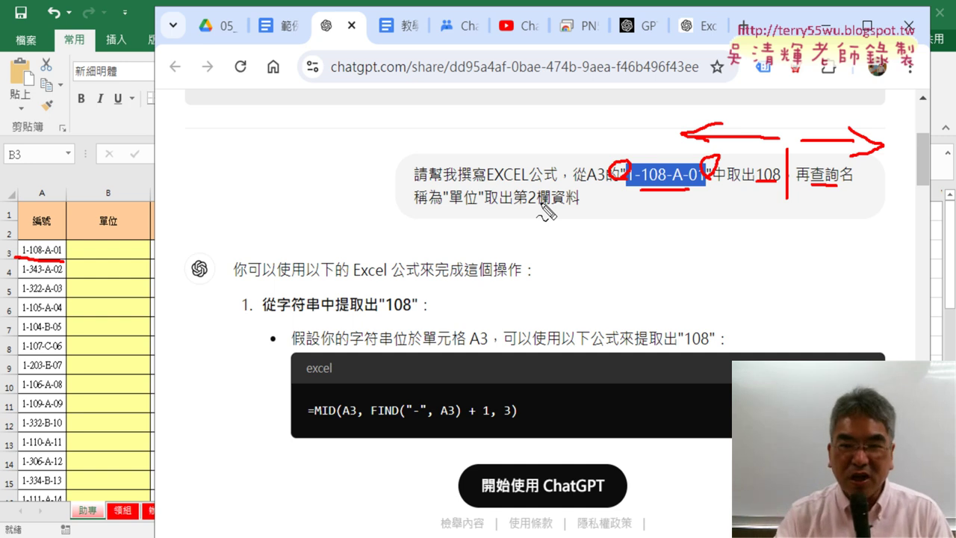
left_click_drag(452, 211, 474, 210)
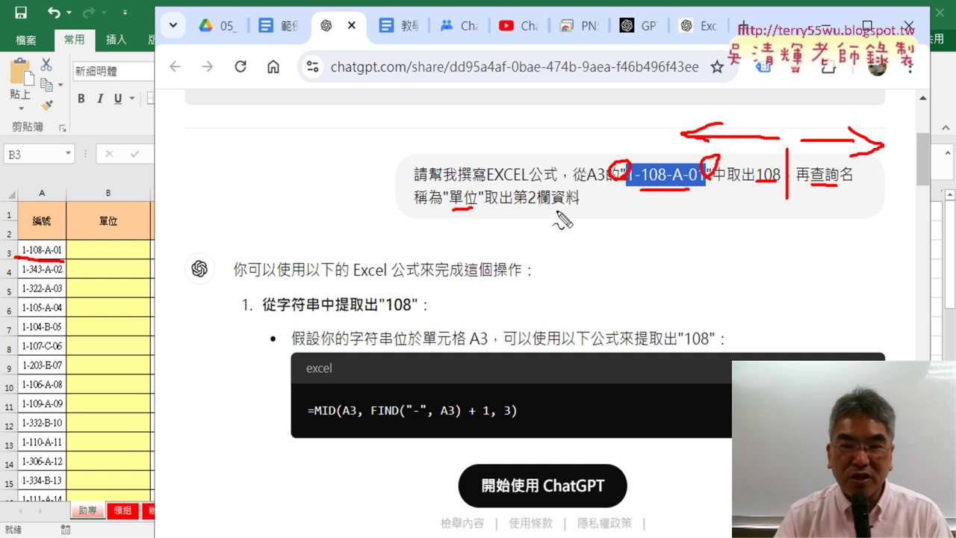
key("Escape")
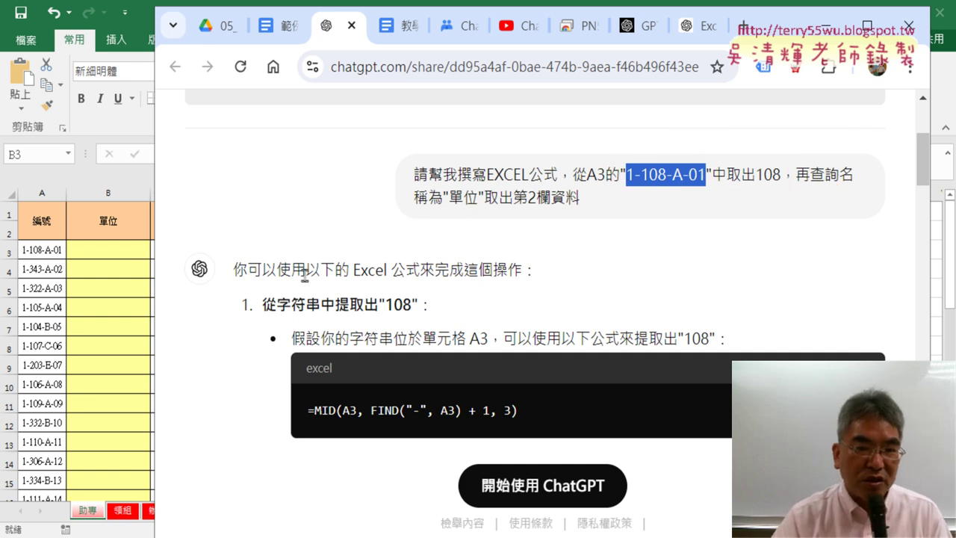
key("alt+Tab")
- Select the unit codes and names in A2:B11 on the 單位 sheet, then go back to ChatGPT
left_click(284, 514)
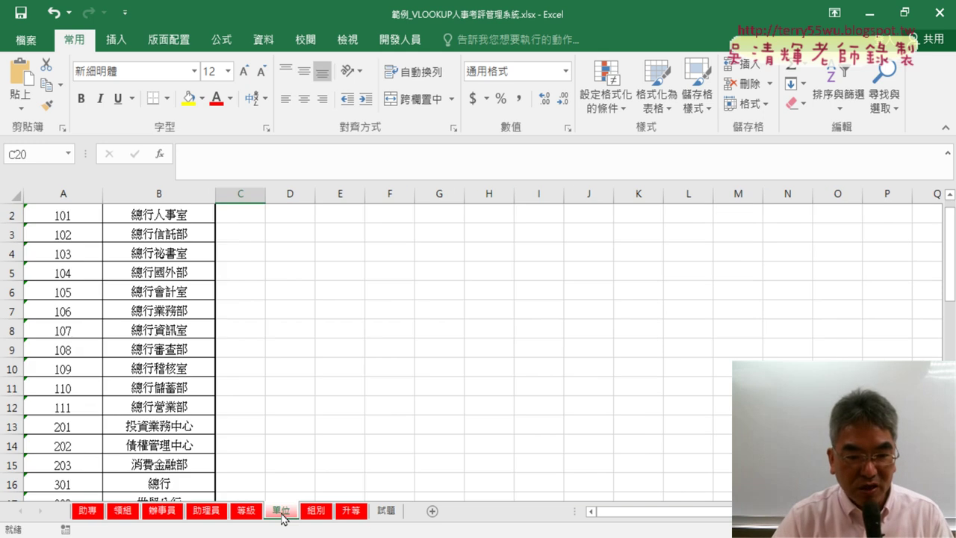
scroll(78, 254, "up", 1)
left_click(62, 233)
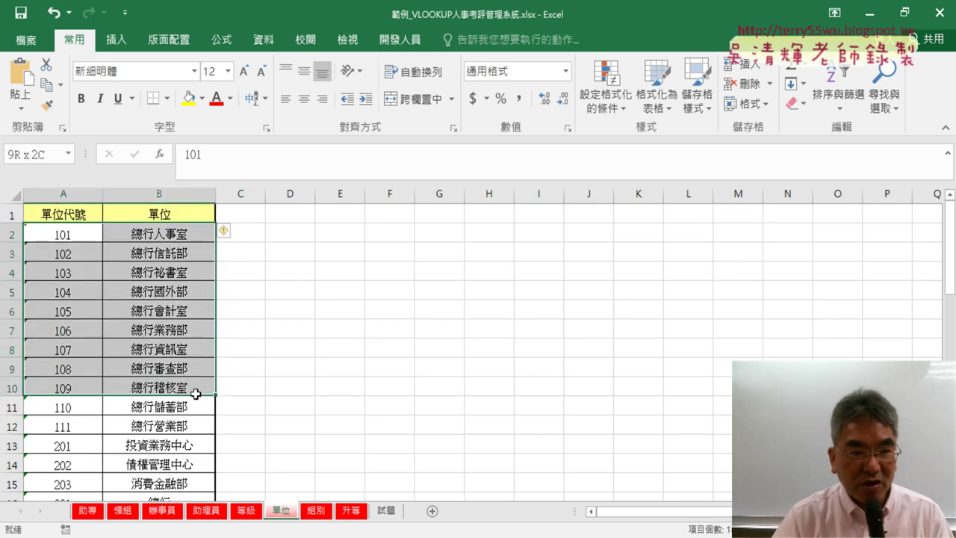
left_click_drag(63, 233, 190, 407)
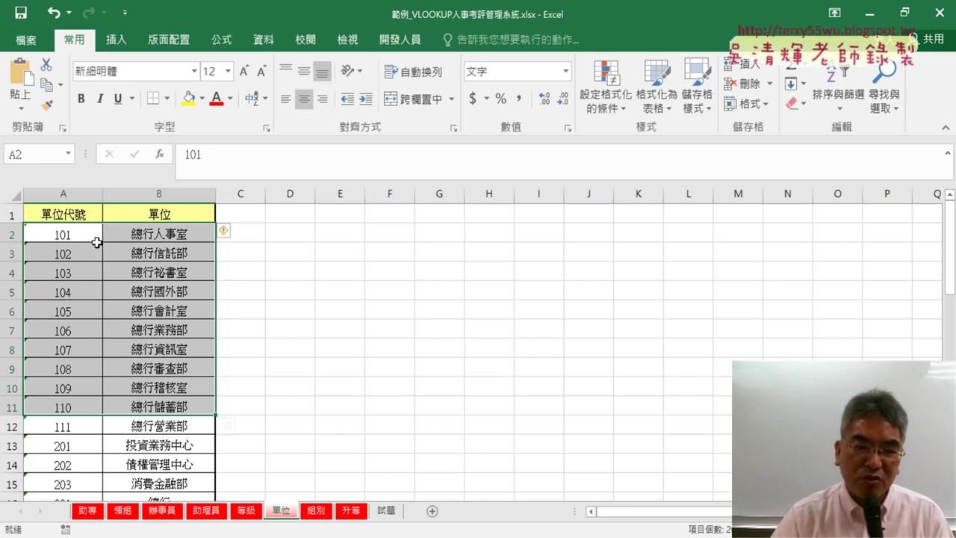
key("alt+Tab")
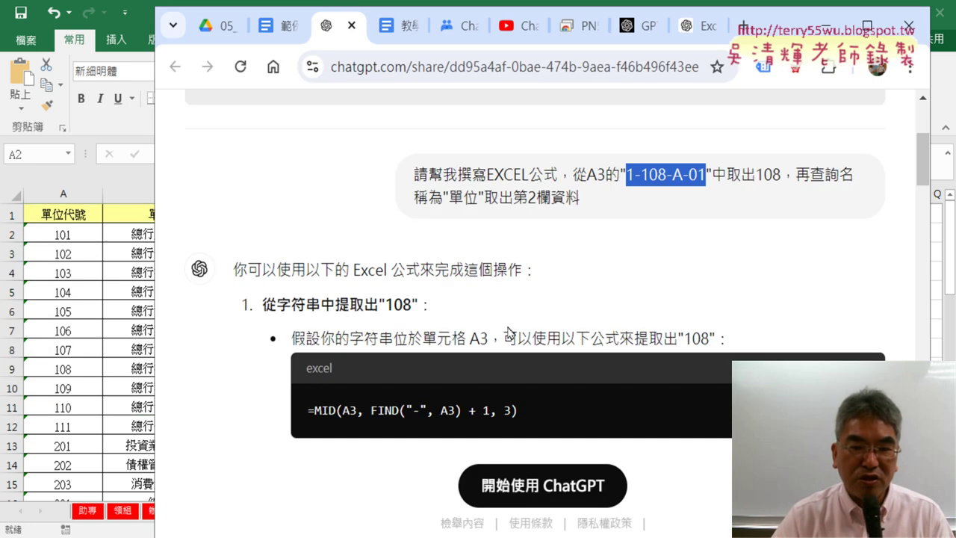
- Highlight the MID formula and its 3 character-count argument in ChatGPT's answer
scroll(641, 255, "down", 1)
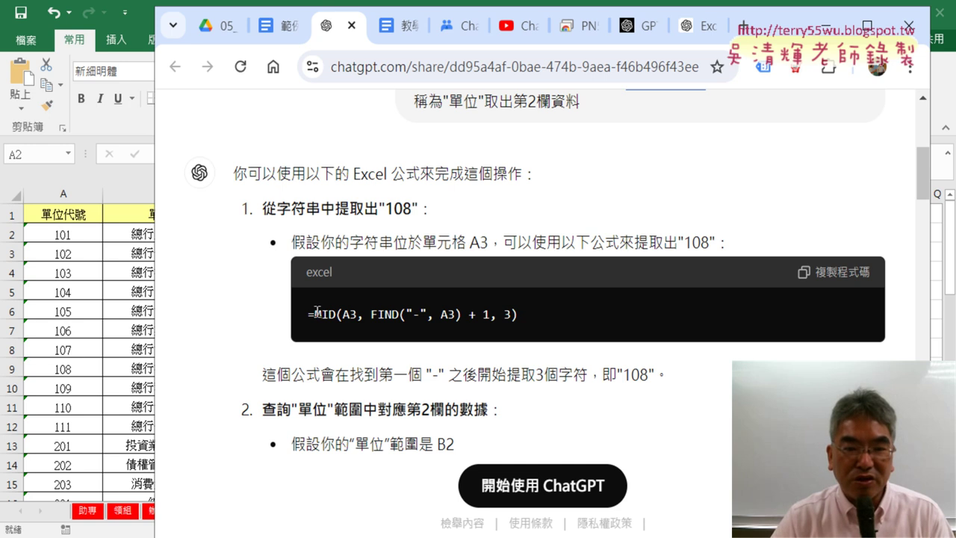
left_click_drag(306, 314, 548, 328)
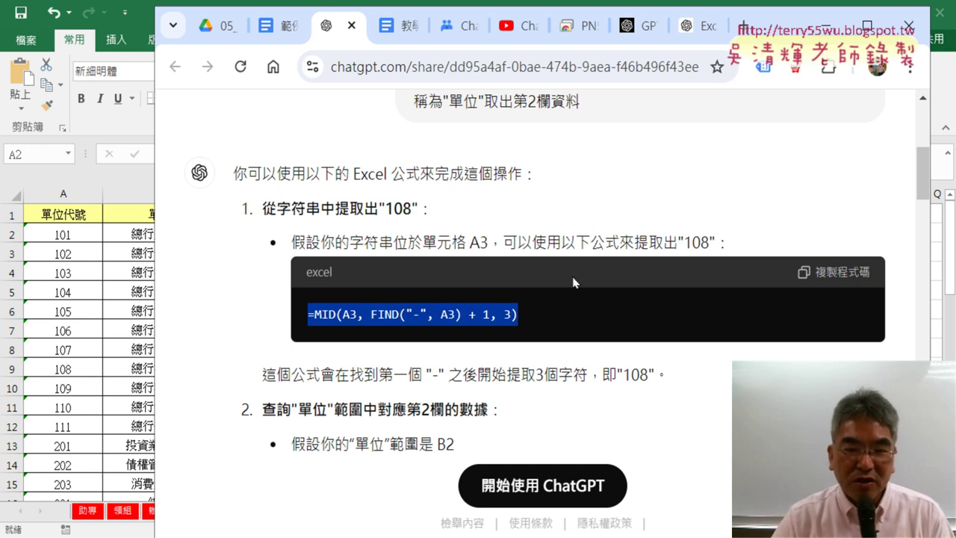
scroll(560, 295, "up", 1)
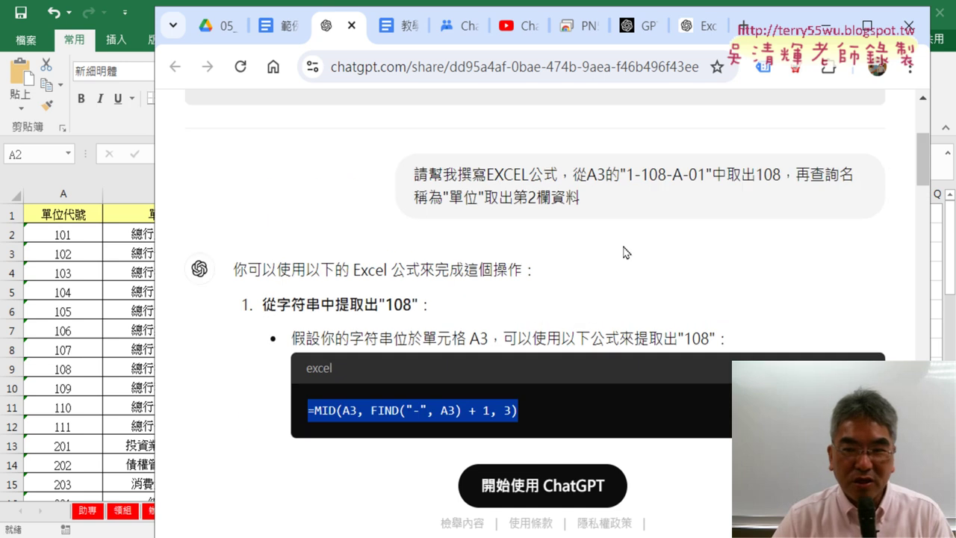
left_click_drag(632, 175, 640, 177)
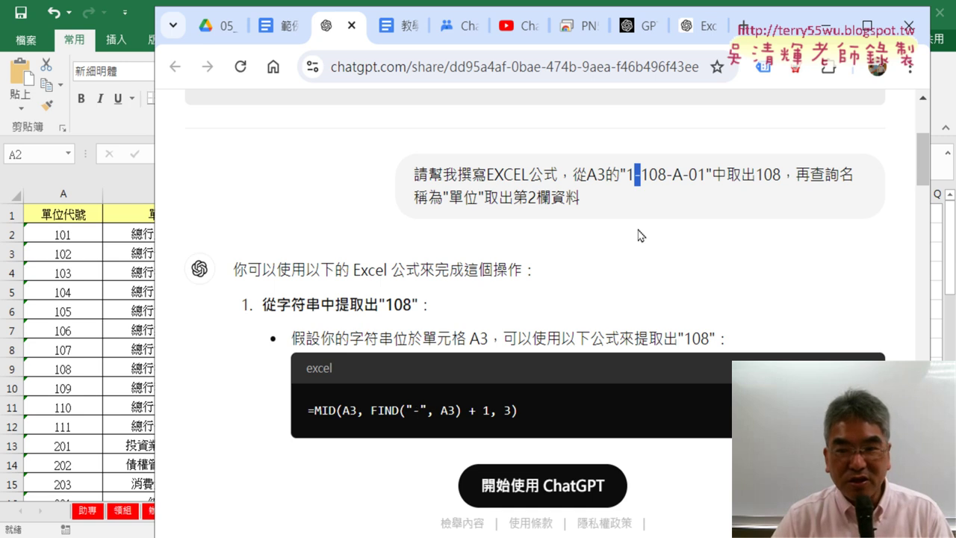
left_click(647, 175)
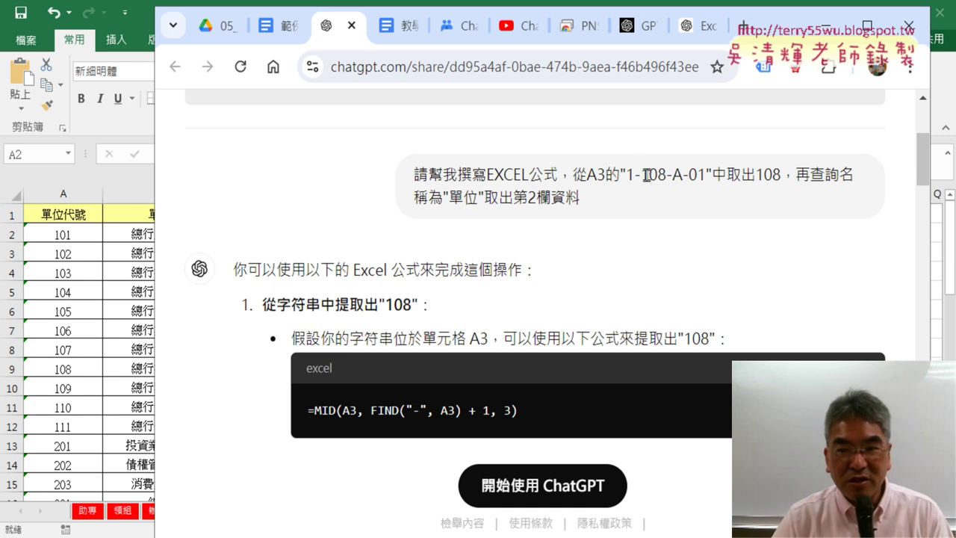
double_click(505, 410)
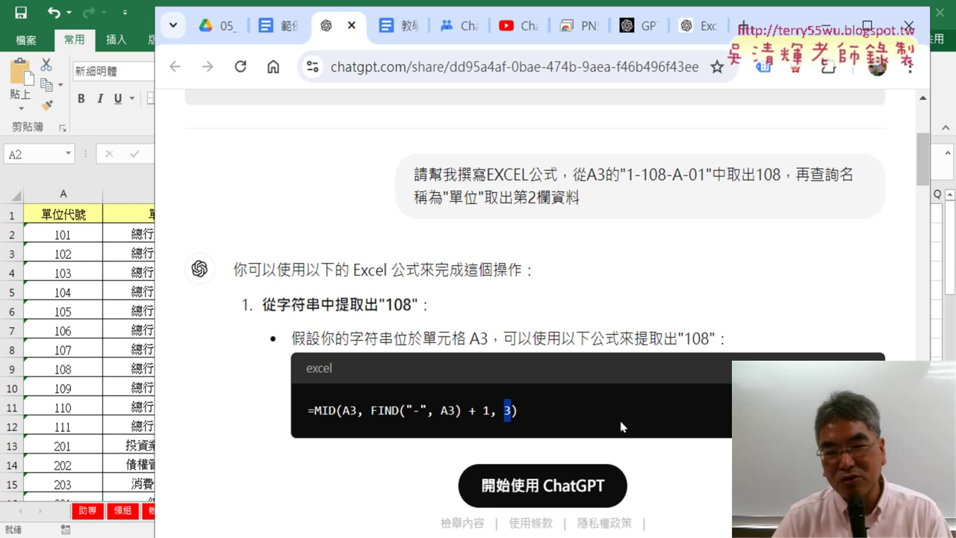
- Switch Excel to the 助專 sheet, then select the whole MID formula in ChatGPT for copying
left_click(81, 515)
left_click(92, 512)
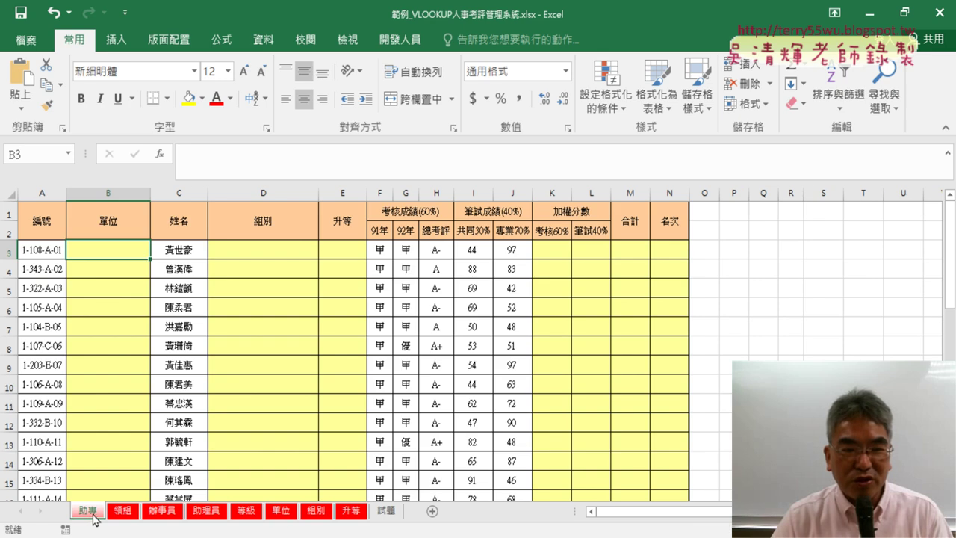
key("alt+Tab")
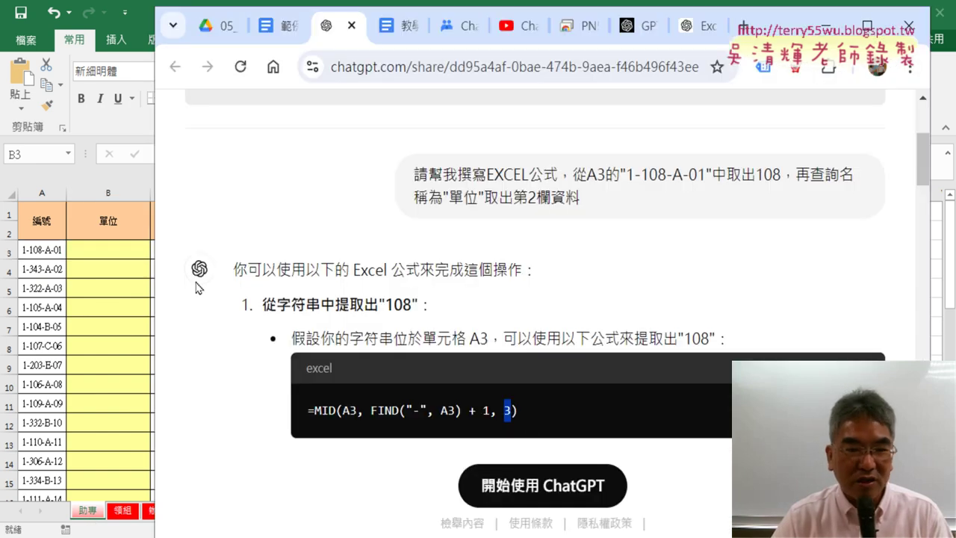
left_click_drag(538, 422, 289, 417)
right_click(394, 412)
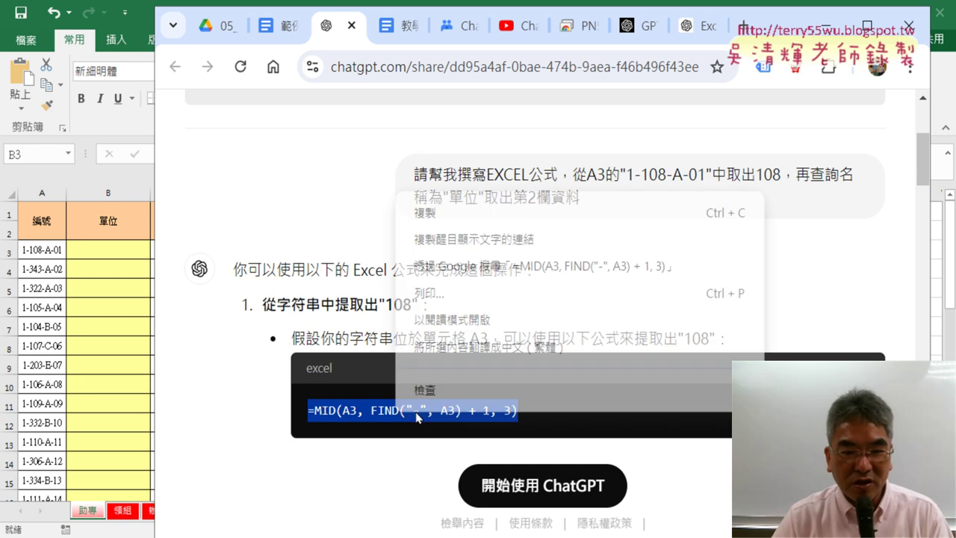
- Copy the MID formula and paste it into cell B3 of the 助專 sheet
left_click(439, 215)
left_click(116, 248)
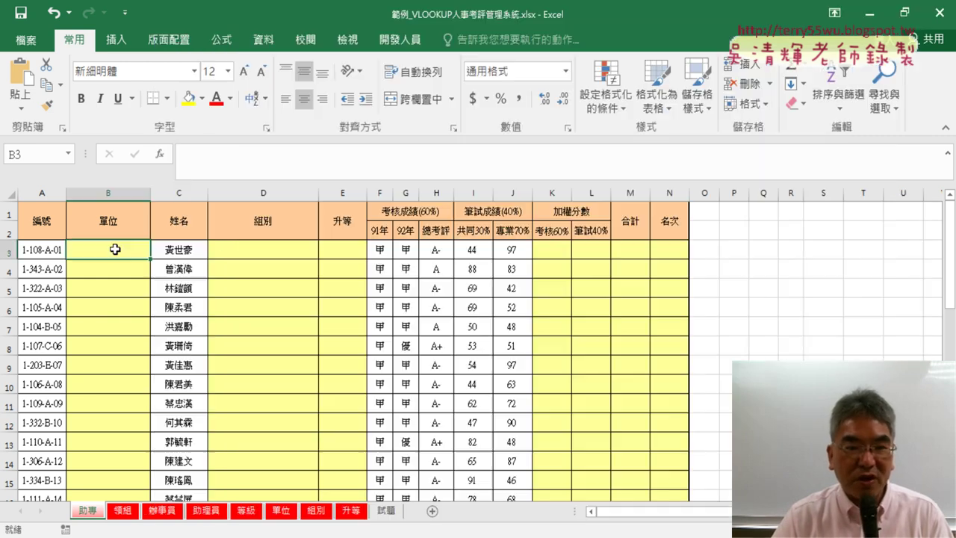
right_click(229, 155)
left_click(258, 220)
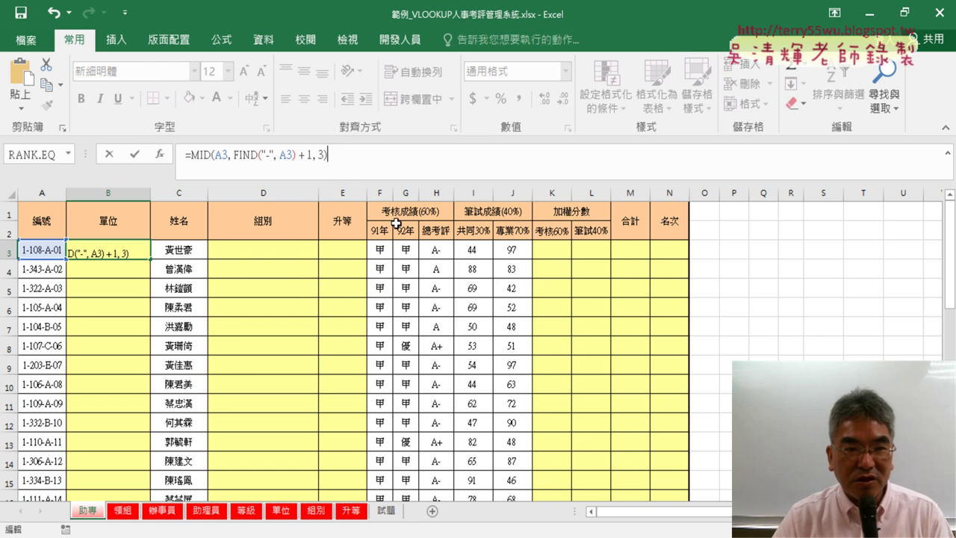
left_click(136, 155)
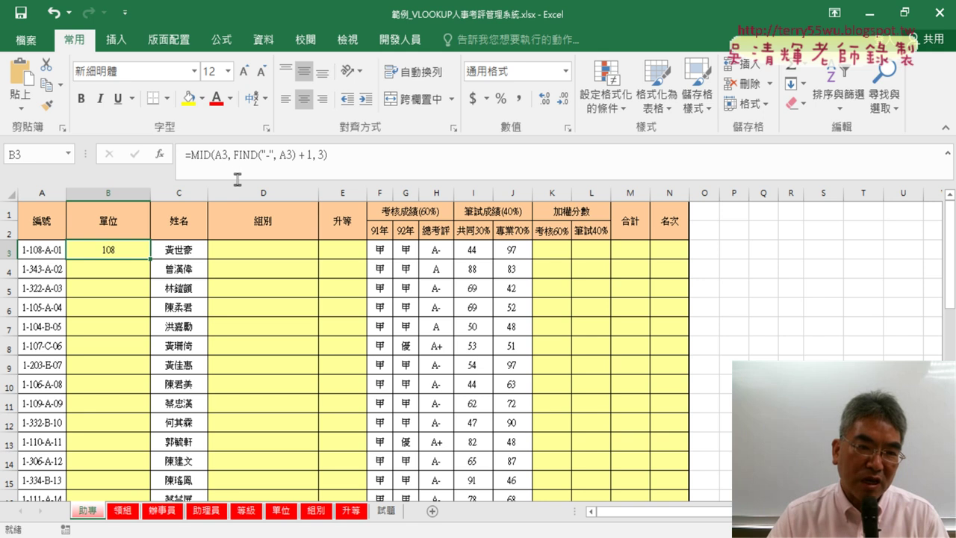
- Replace FIND("-", A3) + 1 with 3 so B3 reads =MID(A3, 3, 3)
left_click_drag(233, 157, 313, 157)
type("3, 3")
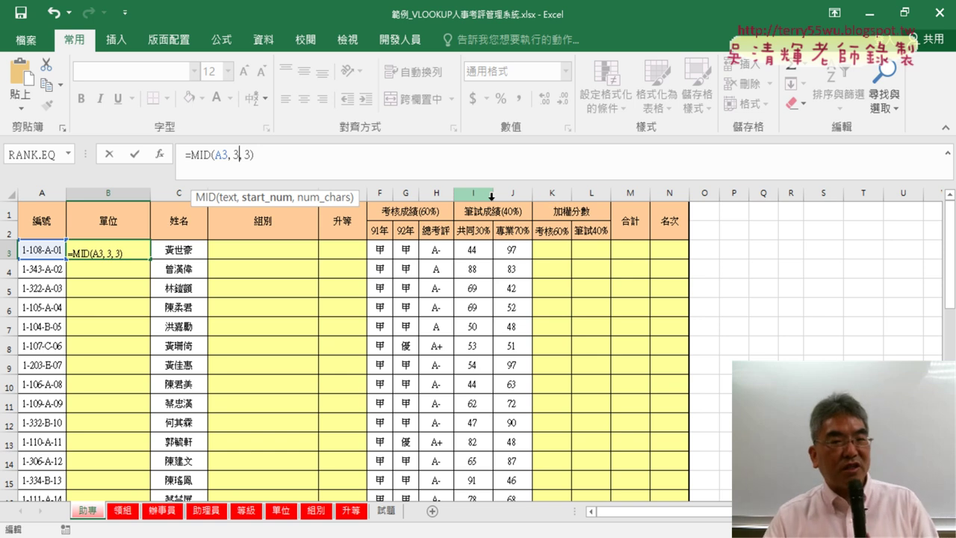
left_click(136, 162)
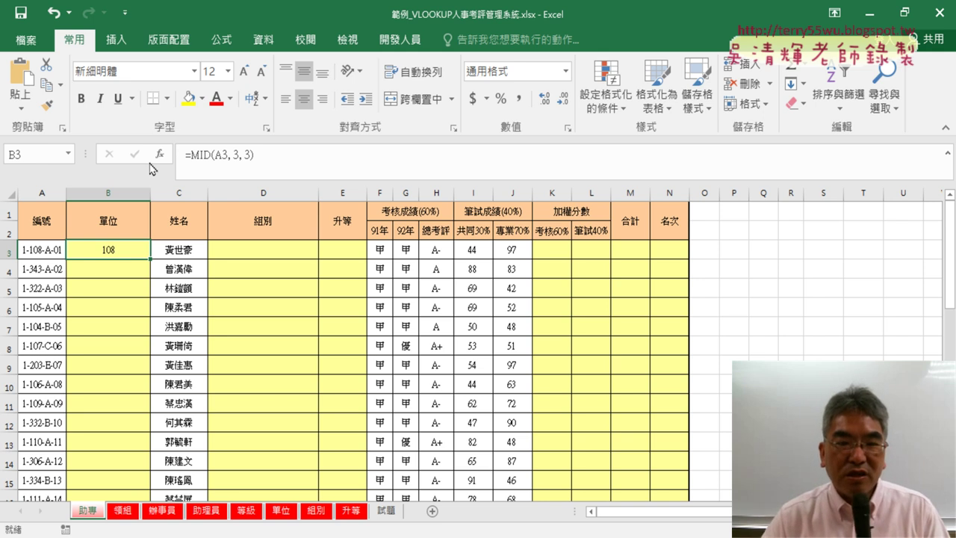
- Annotate step 2's VLOOKUP formula, marking its MID part, the FALSE argument and B3's 108
key("alt+Tab")
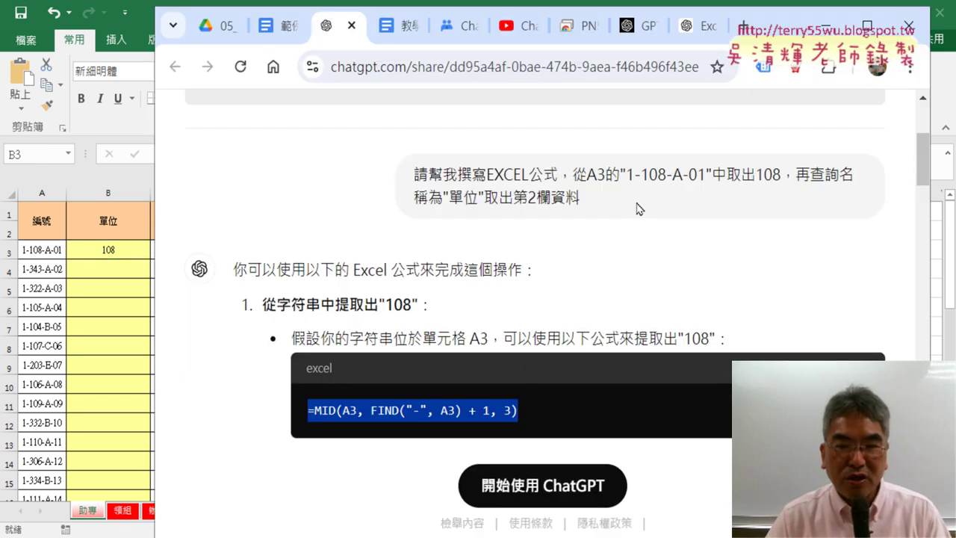
scroll(390, 394, "down", 3)
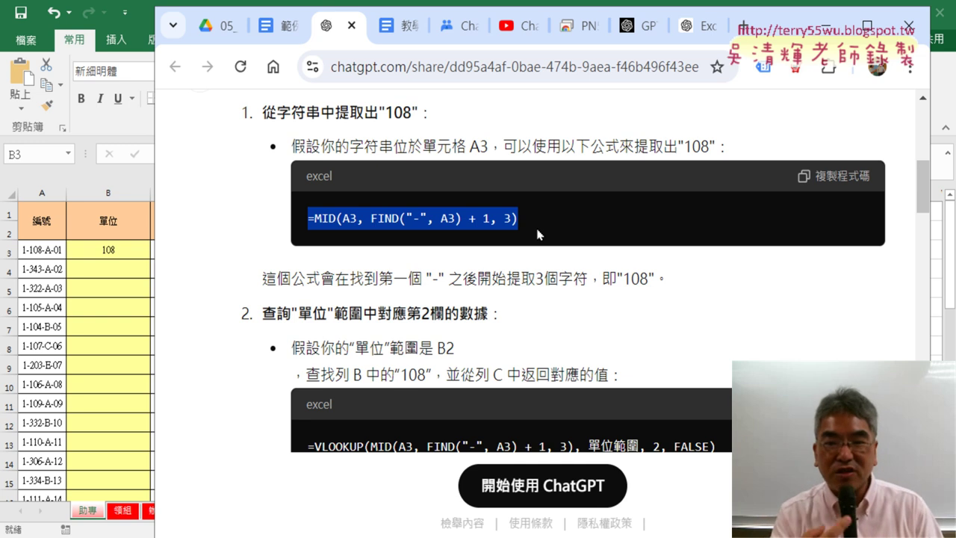
scroll(553, 236, "down", 1)
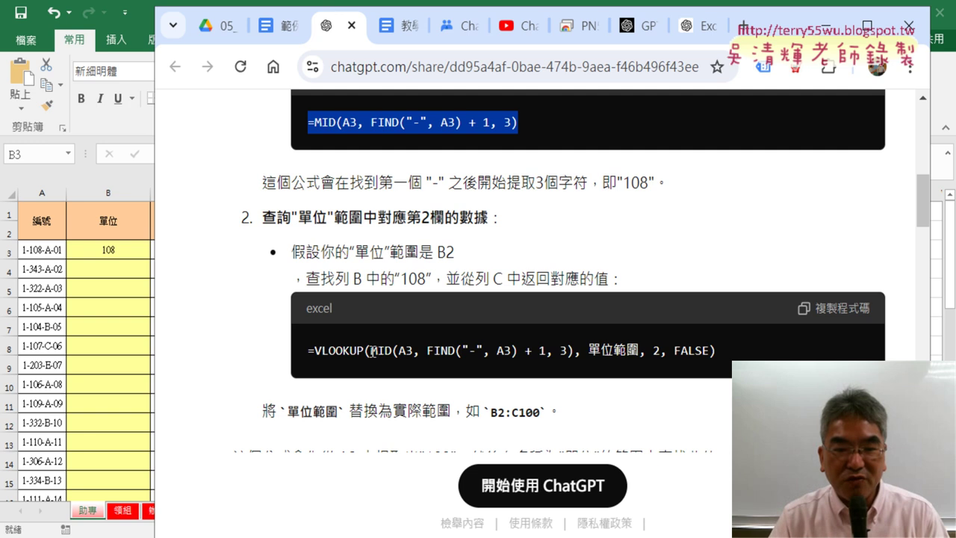
left_click_drag(371, 351, 575, 359)
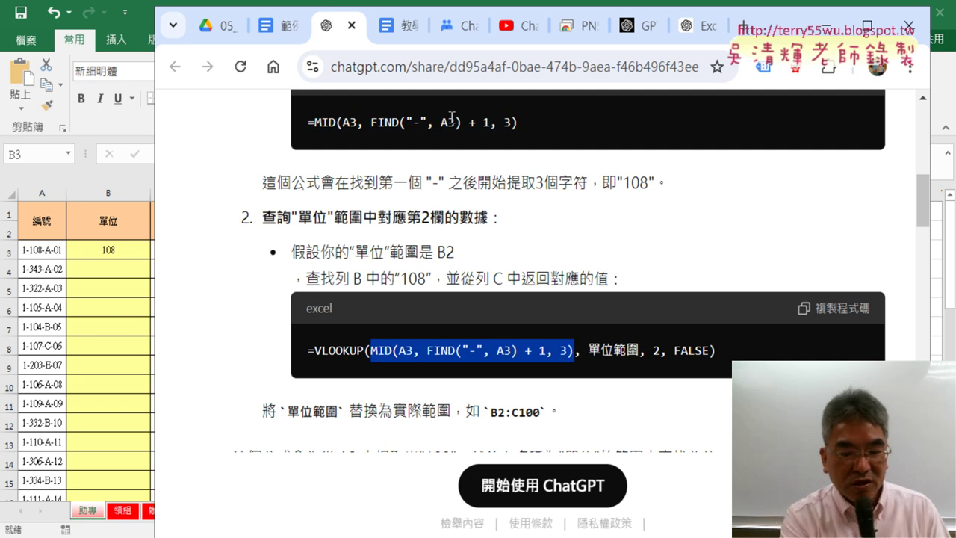
mouse_move(317, 135)
left_mouse_down()
mouse_move(482, 139)
mouse_move(469, 313)
mouse_move(490, 301)
left_mouse_up()
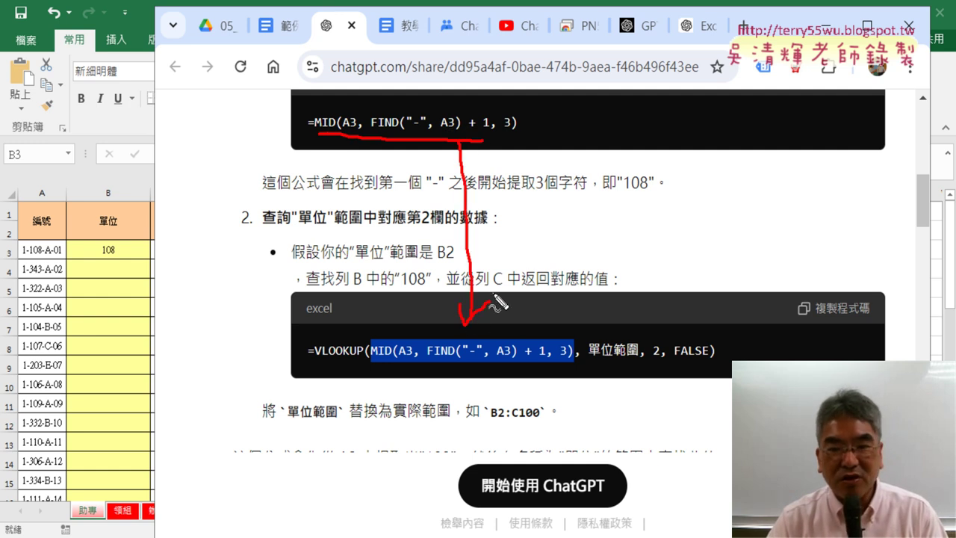
mouse_move(318, 360)
left_mouse_down()
mouse_move(364, 360)
mouse_move(364, 374)
left_mouse_up()
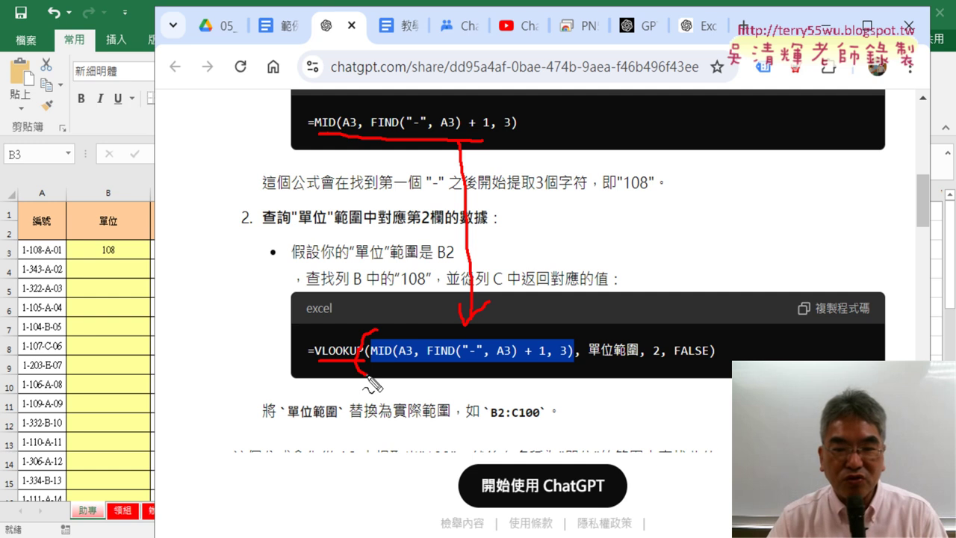
mouse_move(586, 365)
left_mouse_down()
mouse_move(574, 388)
mouse_move(637, 363)
mouse_move(654, 364)
mouse_move(661, 379)
mouse_move(704, 363)
left_mouse_up()
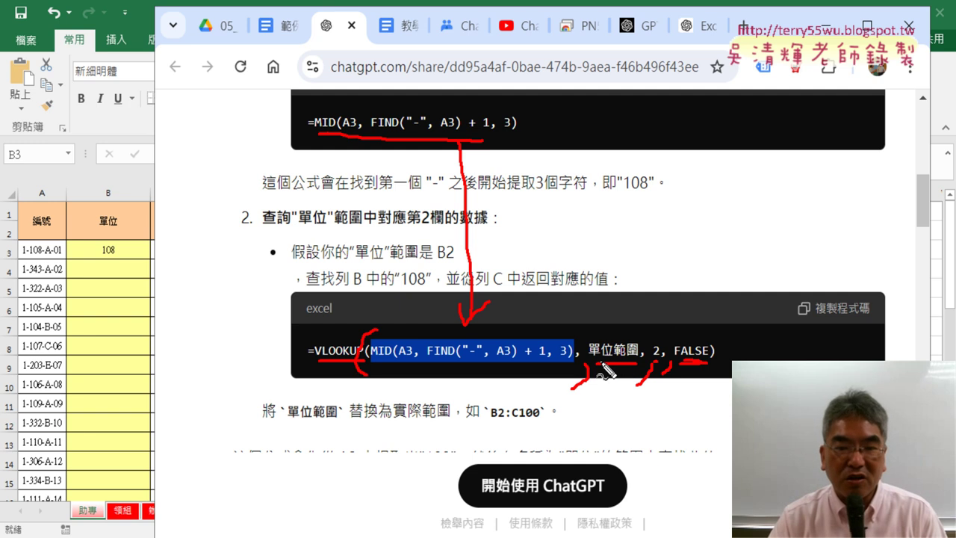
left_click_drag(101, 259, 120, 259)
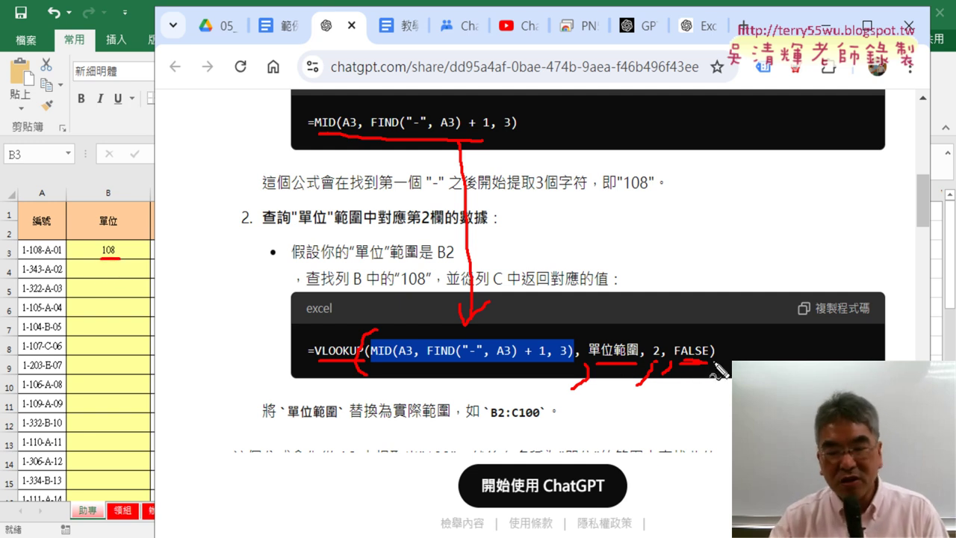
mouse_move(691, 314)
left_mouse_down()
mouse_move(686, 330)
mouse_move(690, 314)
left_mouse_up()
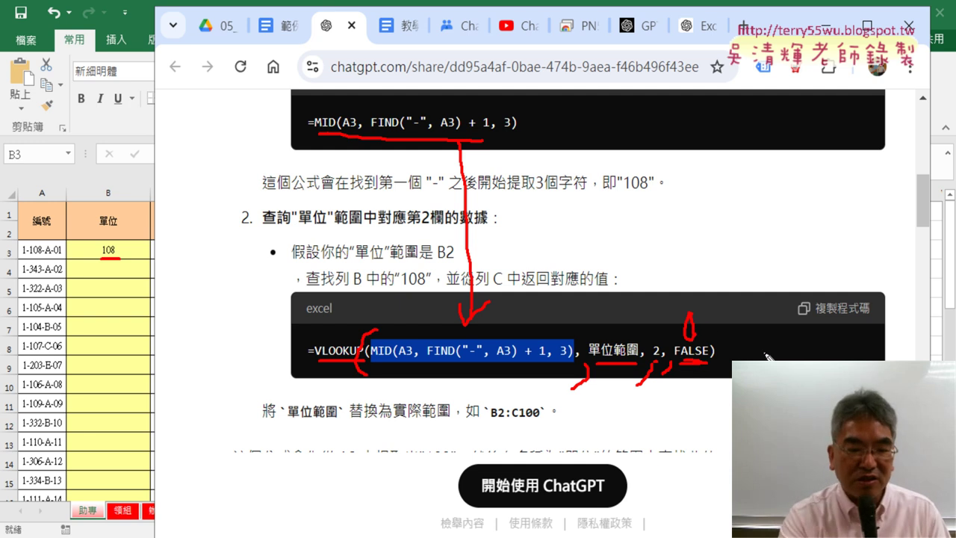
key("Escape")
- Copy the entire =VLOOKUP(MID(...), 單位範圍, 2, FALSE) formula and return to cell B3
left_click_drag(716, 350, 309, 355)
key("ctrl+c")
right_click(359, 350)
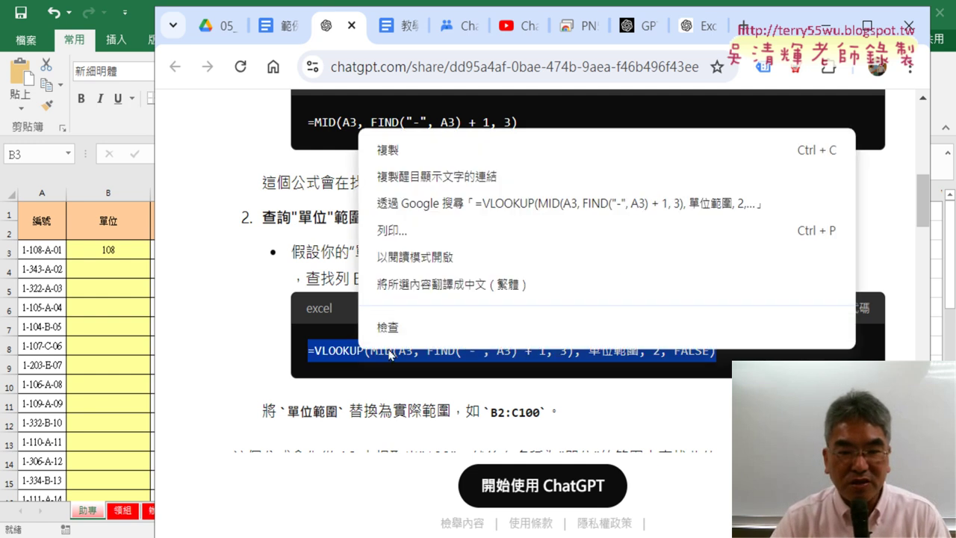
left_click(425, 153)
left_click(113, 251)
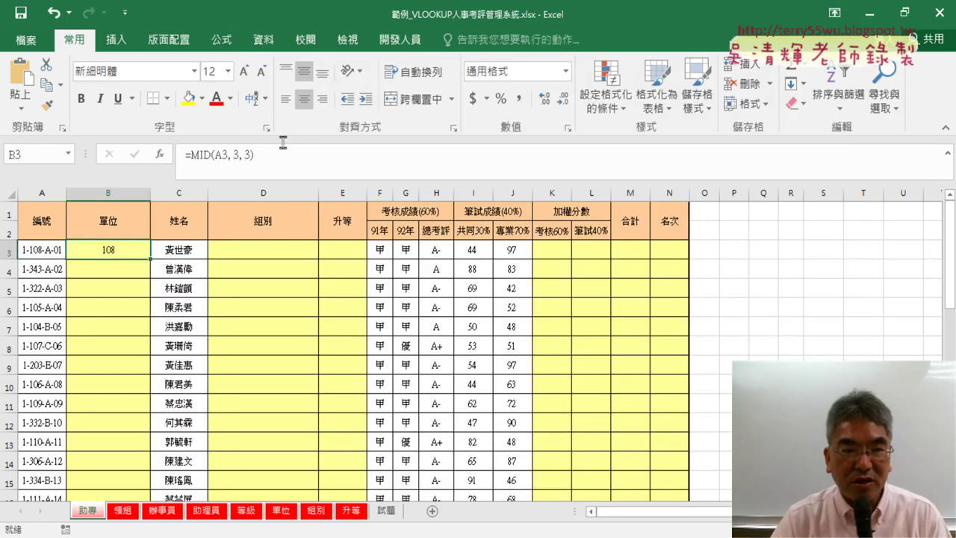
- Paste the VLOOKUP formula over B3's MID formula and commit it
left_click_drag(283, 145, 127, 154)
key("ctrl+v")
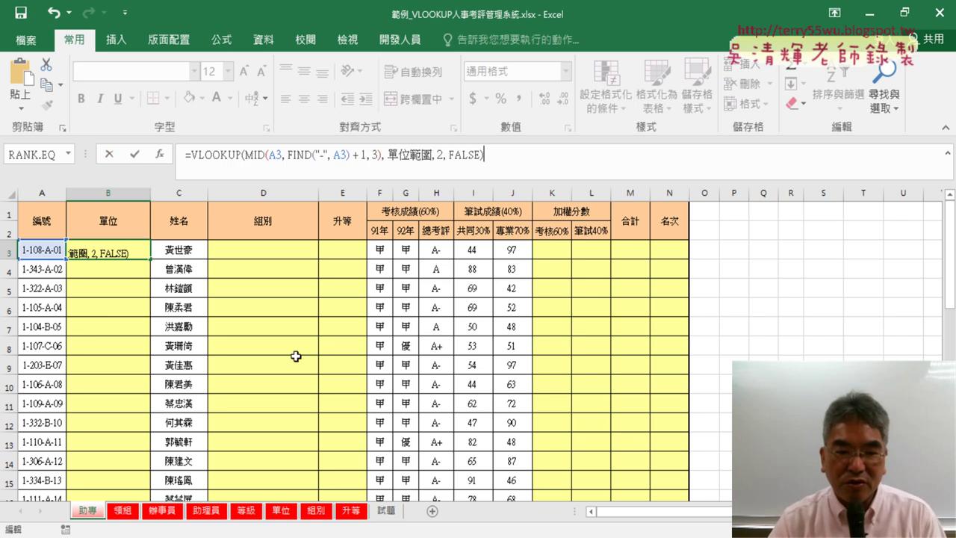
key("alt+Tab")
left_click(618, 353)
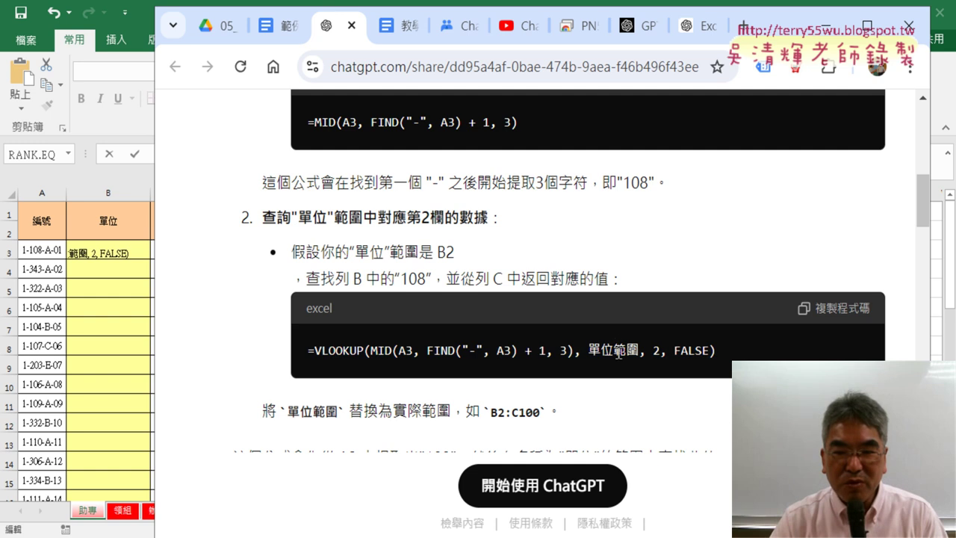
mouse_move(614, 349)
left_mouse_down()
mouse_move(589, 349)
mouse_move(614, 348)
left_mouse_up()
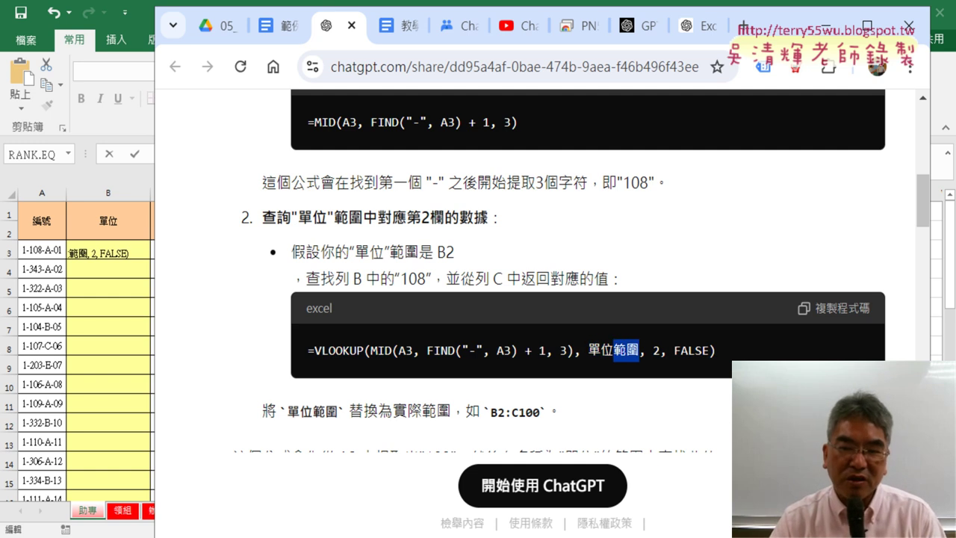
left_click(129, 271)
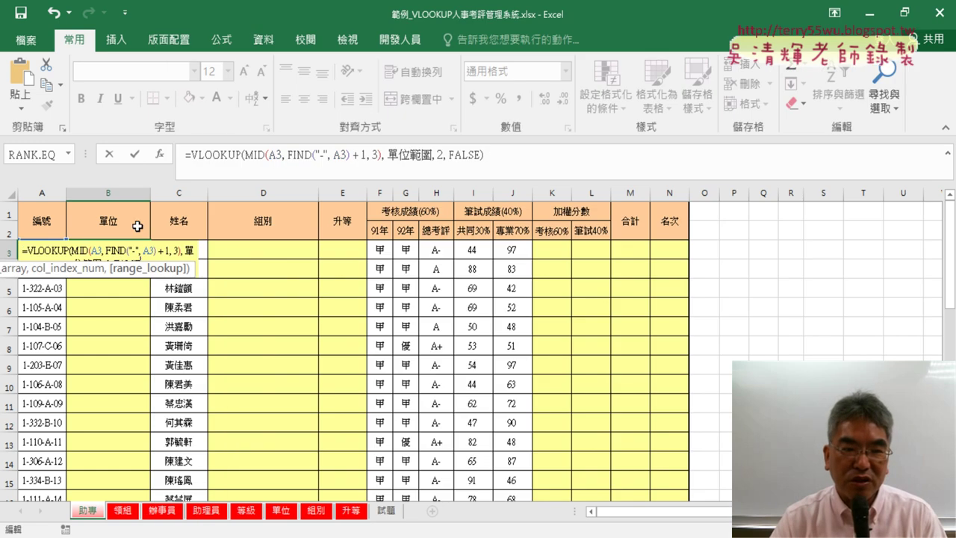
left_click(134, 157)
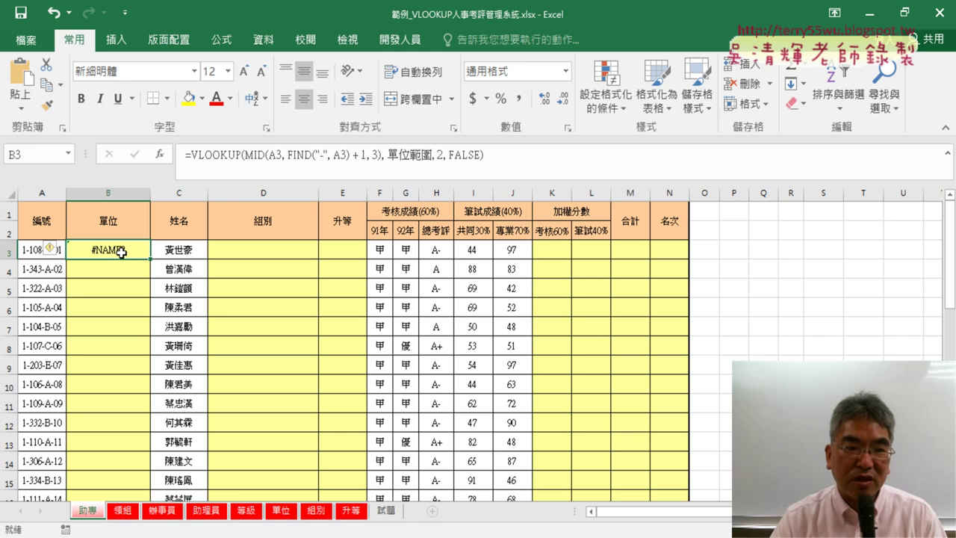
- Delete 範圍 from 單位範圍 so B3 looks up 單位 and returns 總行審查部
left_click_drag(410, 155, 432, 155)
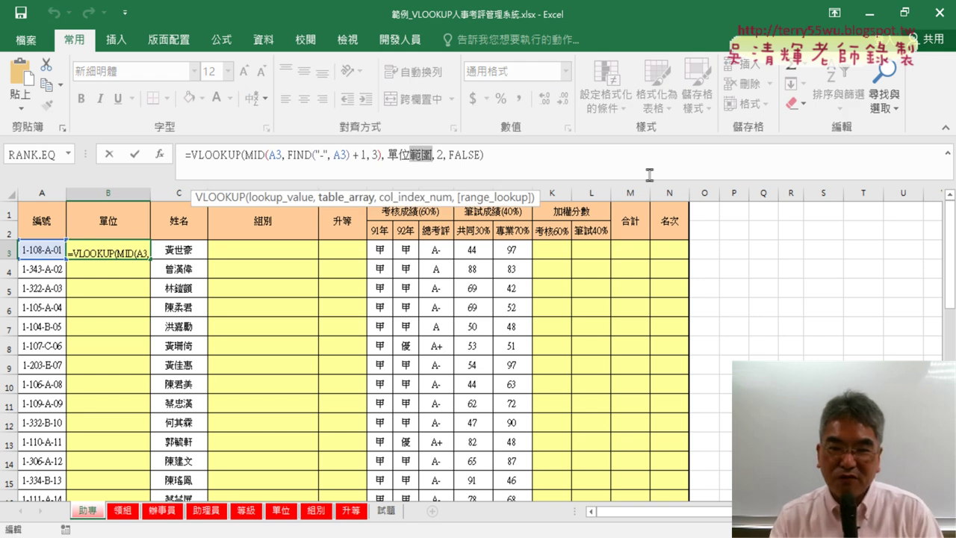
key("Delete")
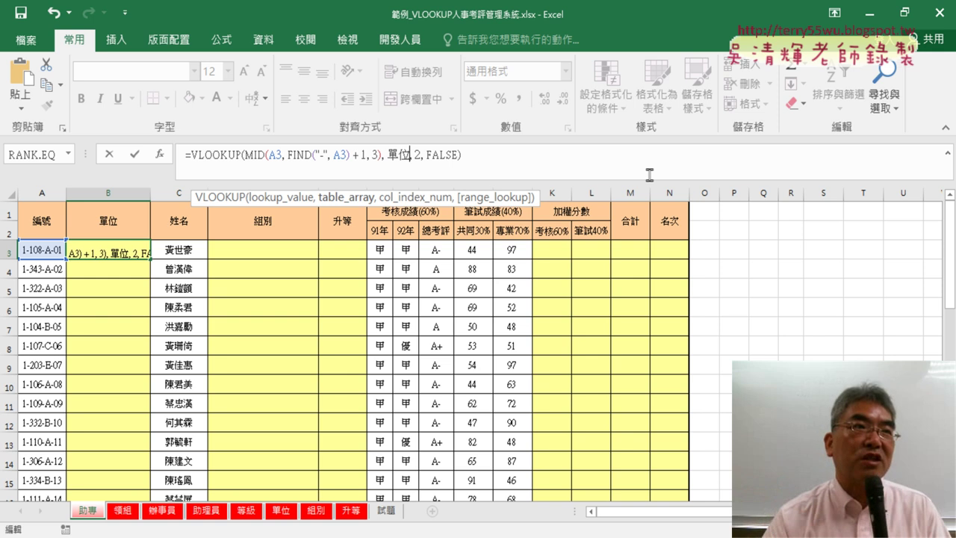
left_click(137, 154)
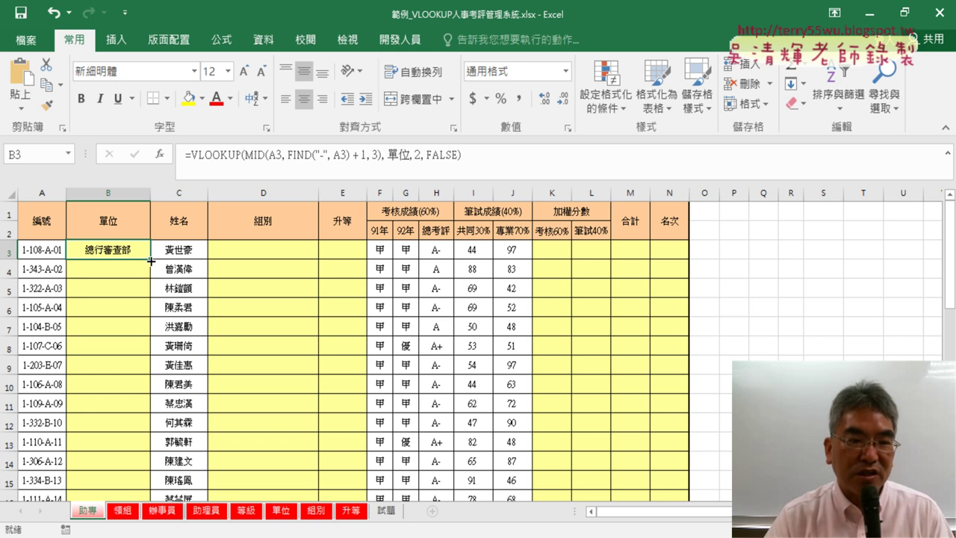
- Set B3's MID start to 3, making =VLOOKUP(MID(A3, 3, 3), 單位, 2, FALSE), and fill down column B
left_click_drag(288, 155, 366, 154)
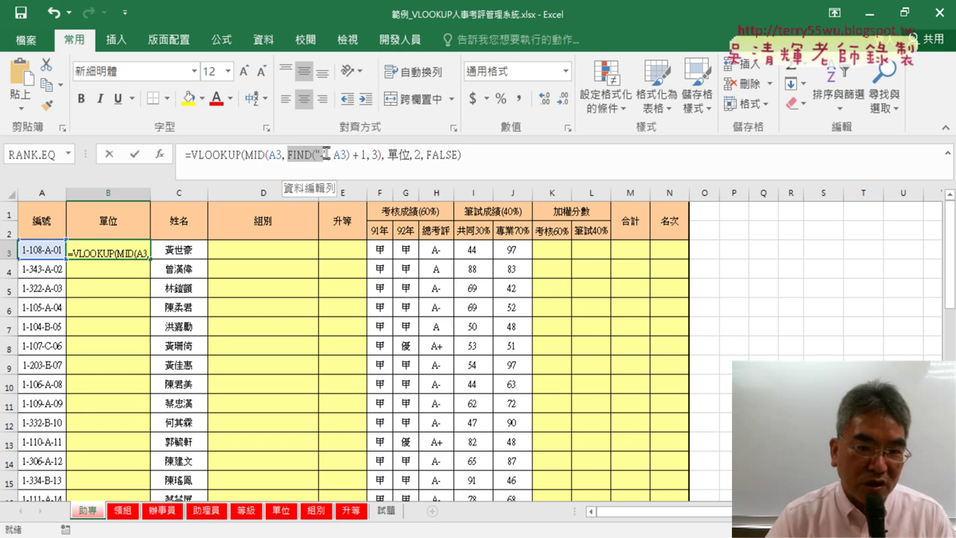
type("3")
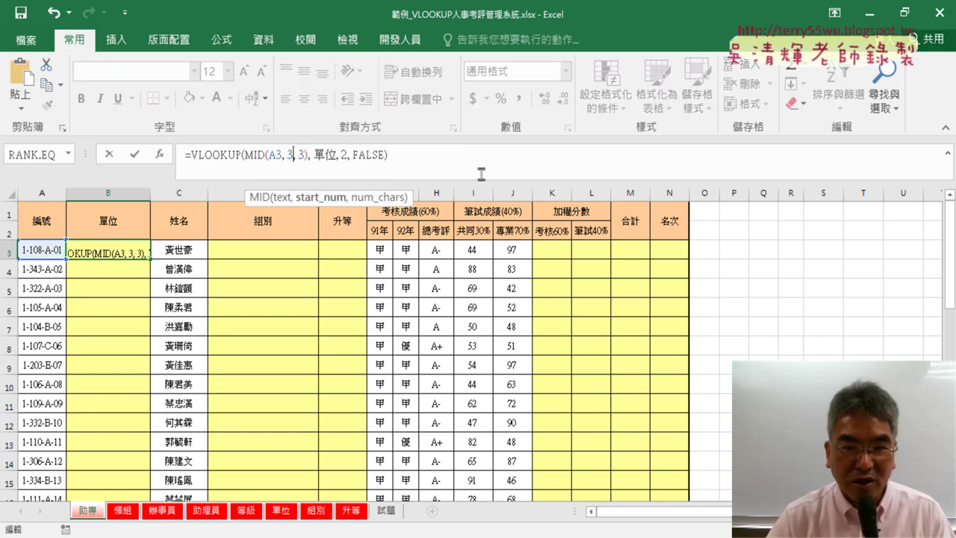
left_click(132, 155)
double_click(150, 260)
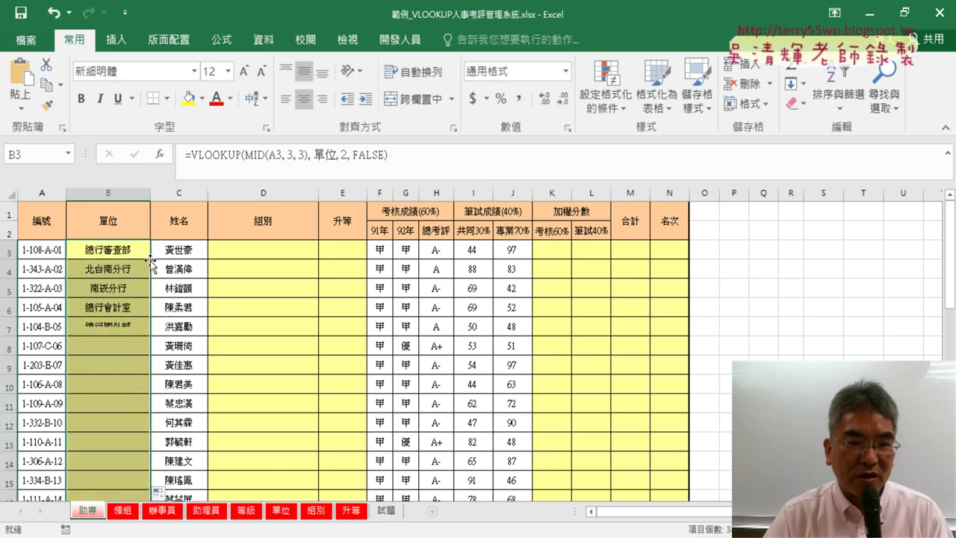
left_click(273, 253)
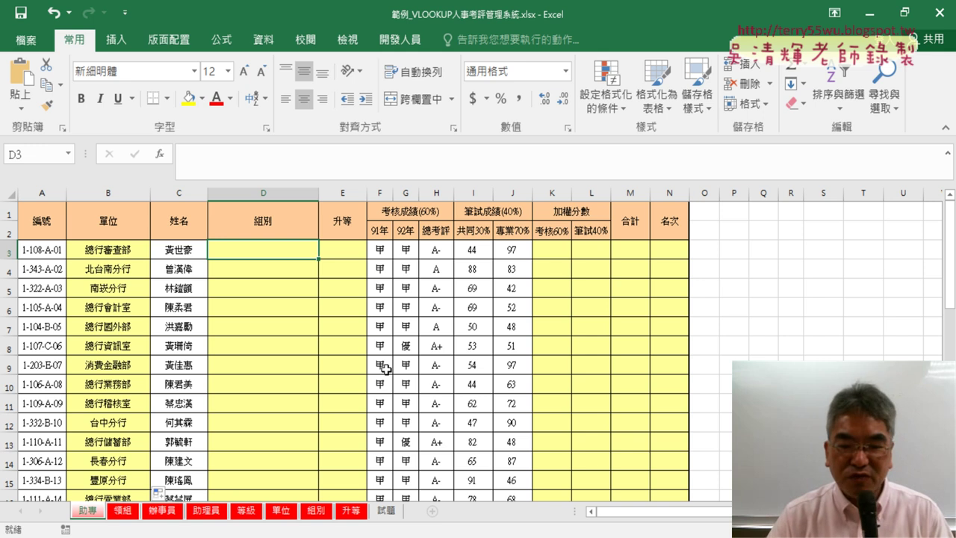
- Scroll ChatGPT to the next question and highlight its "A" and 組別 range name
key("alt+Tab")
scroll(521, 378, "down", 3)
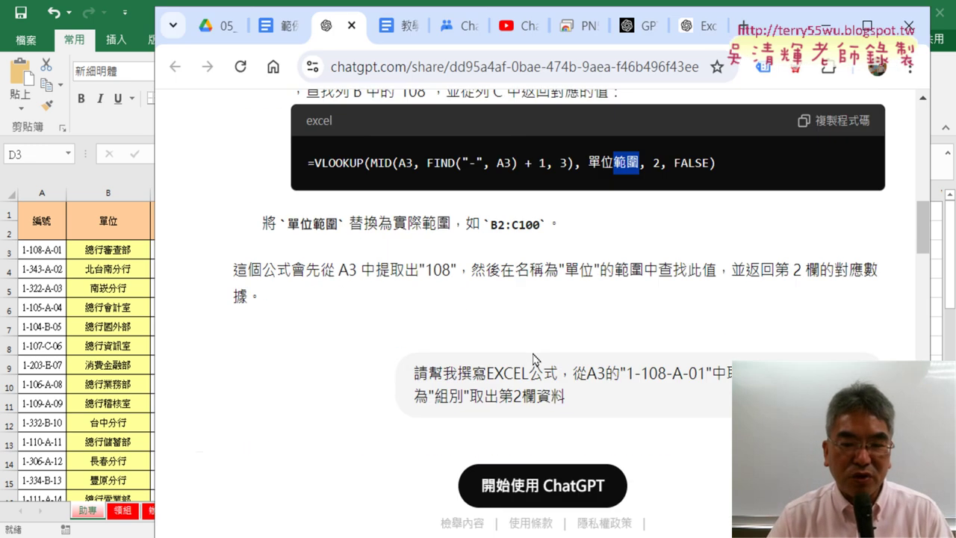
scroll(534, 358, "down", 2)
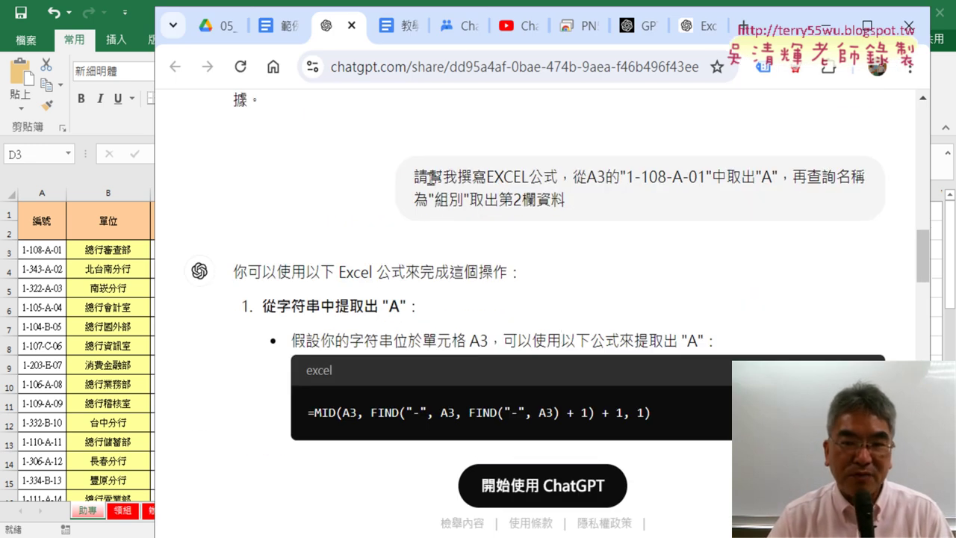
mouse_move(415, 177)
left_mouse_down()
mouse_move(865, 178)
mouse_move(868, 207)
left_mouse_up()
left_click(799, 202)
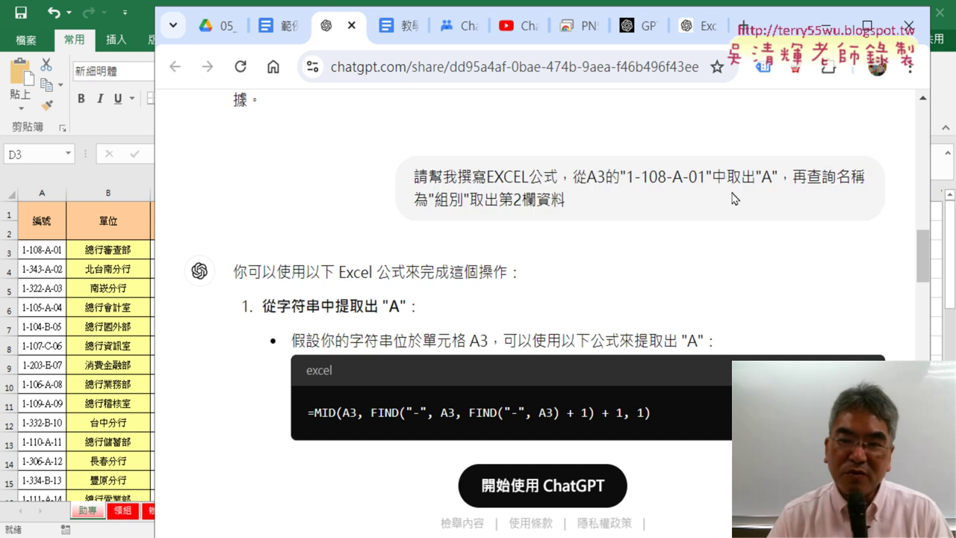
left_click_drag(416, 178, 605, 212)
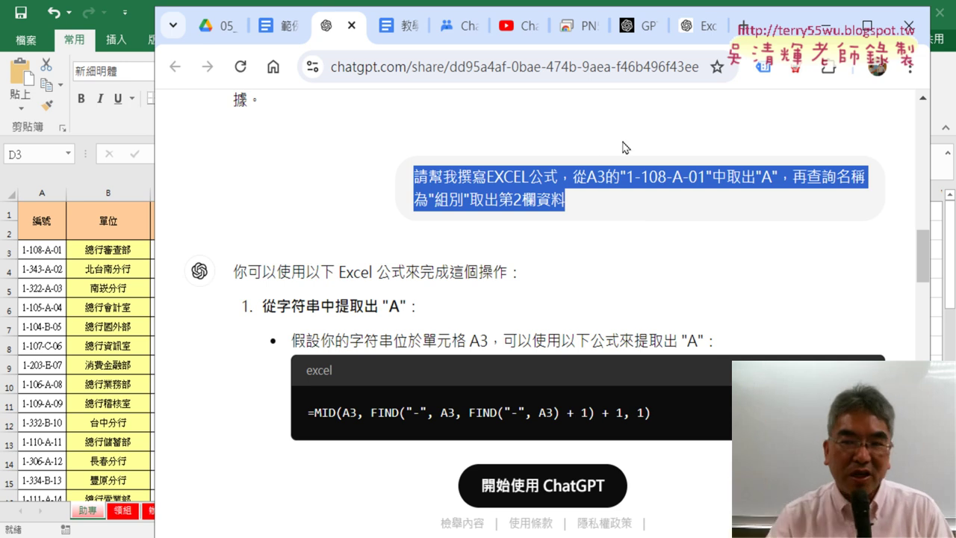
left_click(734, 181)
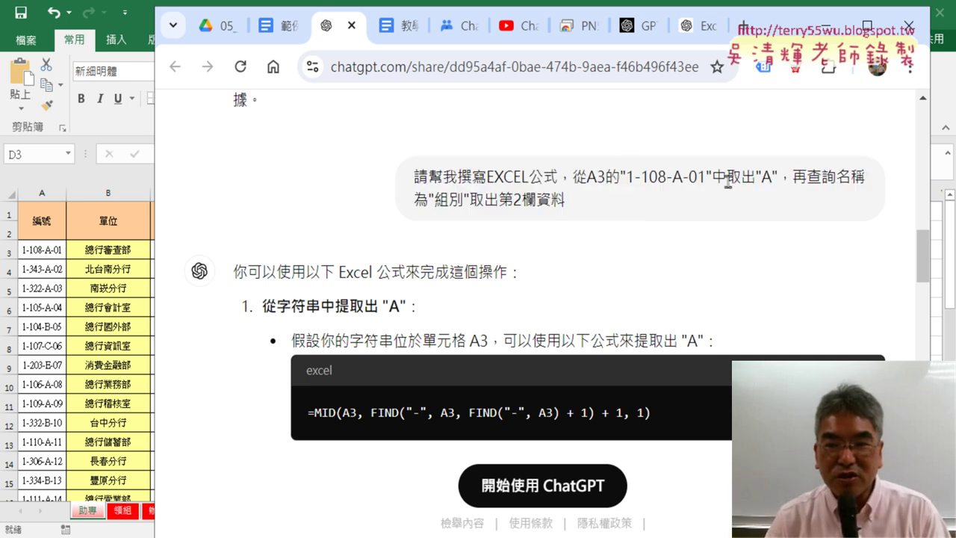
left_click_drag(756, 180, 782, 178)
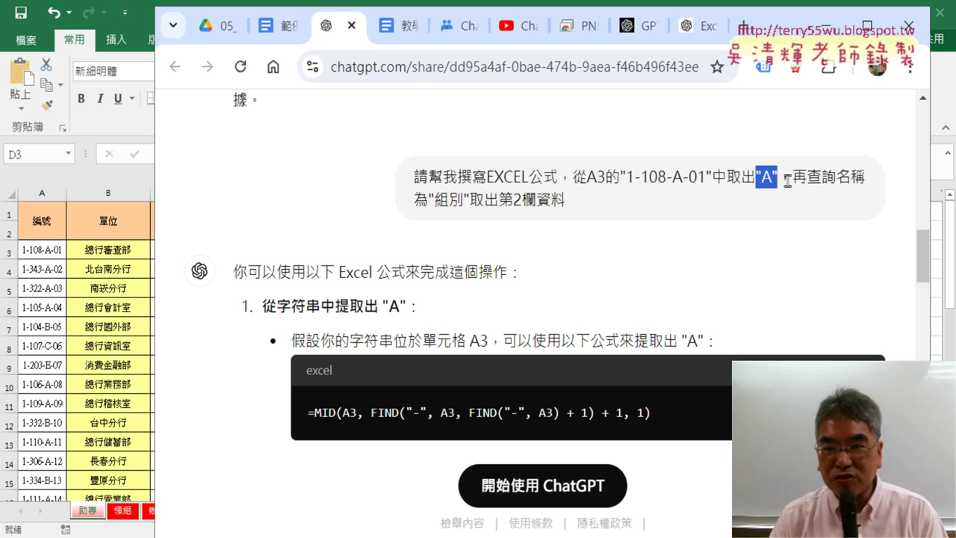
left_click_drag(433, 200, 463, 200)
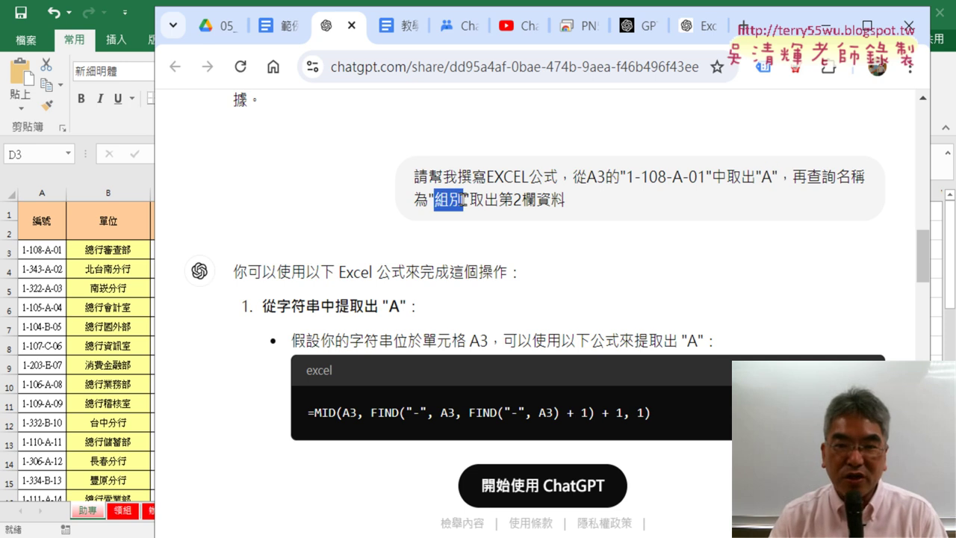
- Study ChatGPT's answer, highlighting the 範圍 placeholder, the "-" search string and the nested FIND start
scroll(490, 201, "down", 5)
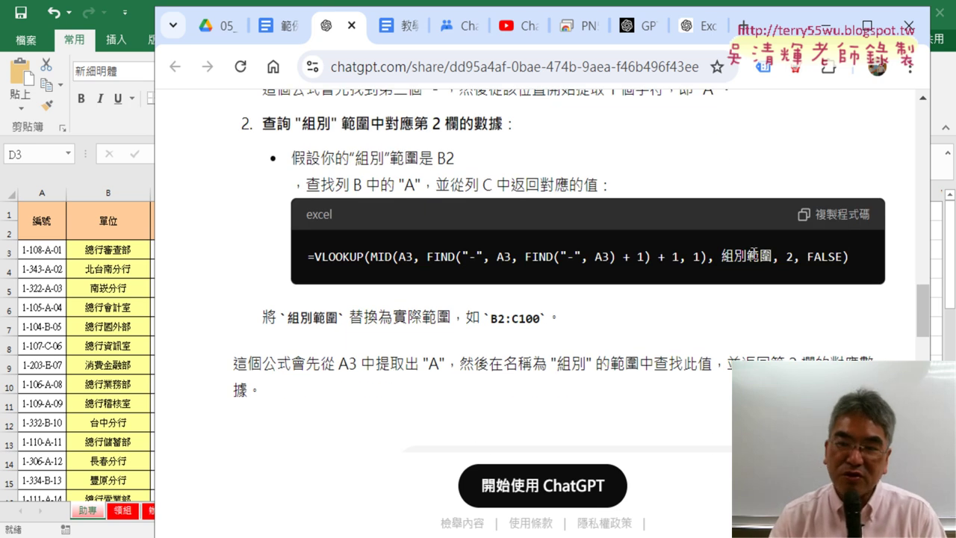
mouse_move(759, 257)
left_mouse_down()
mouse_move(772, 257)
mouse_move(747, 257)
left_mouse_up()
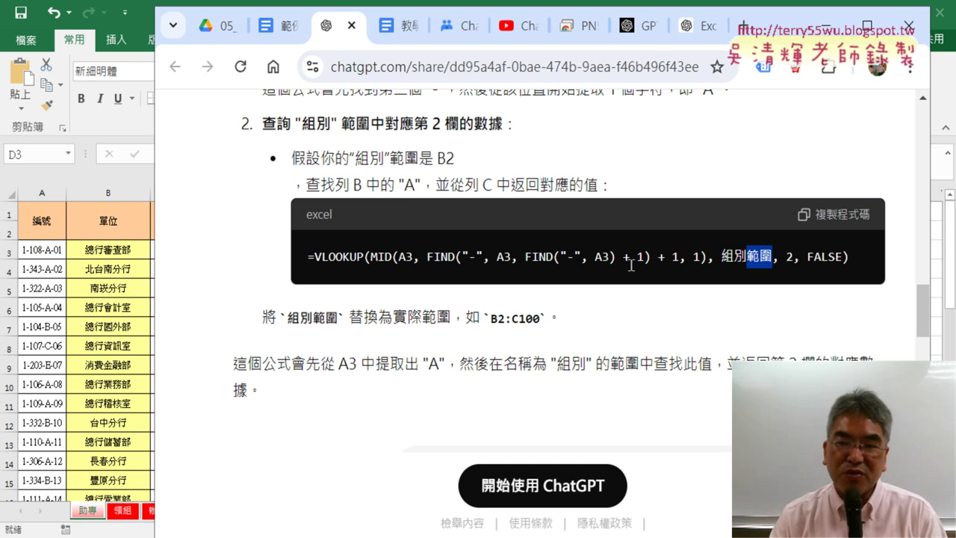
left_click_drag(524, 257, 684, 259)
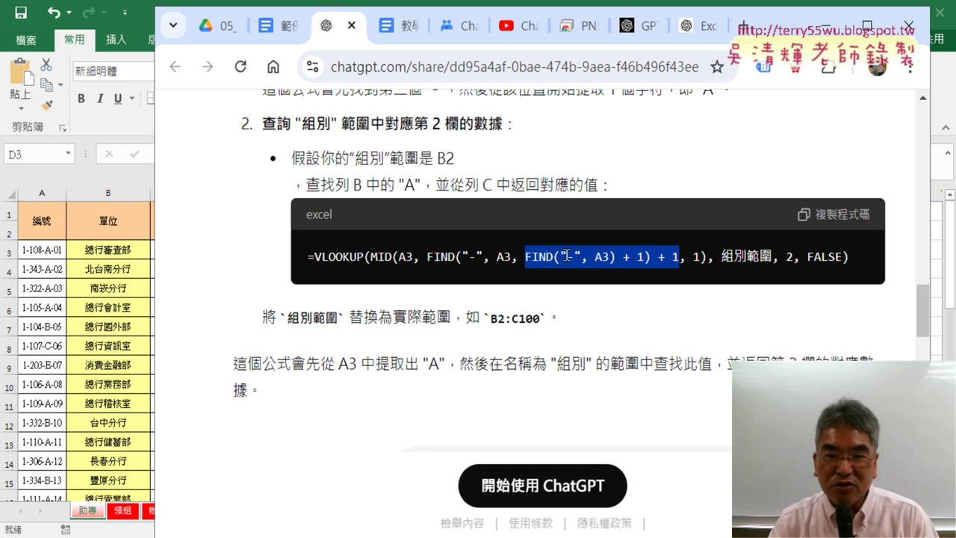
left_click_drag(461, 257, 473, 257)
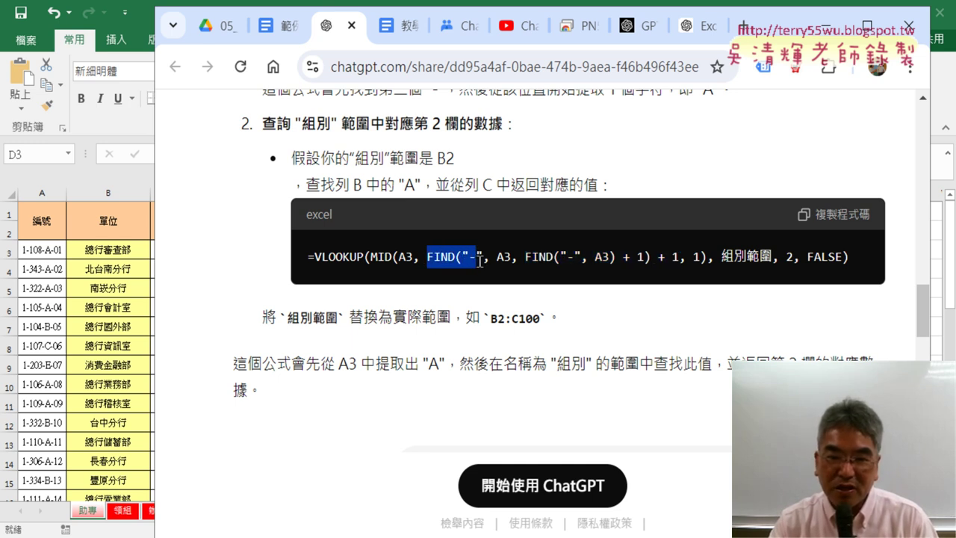
left_click(534, 259)
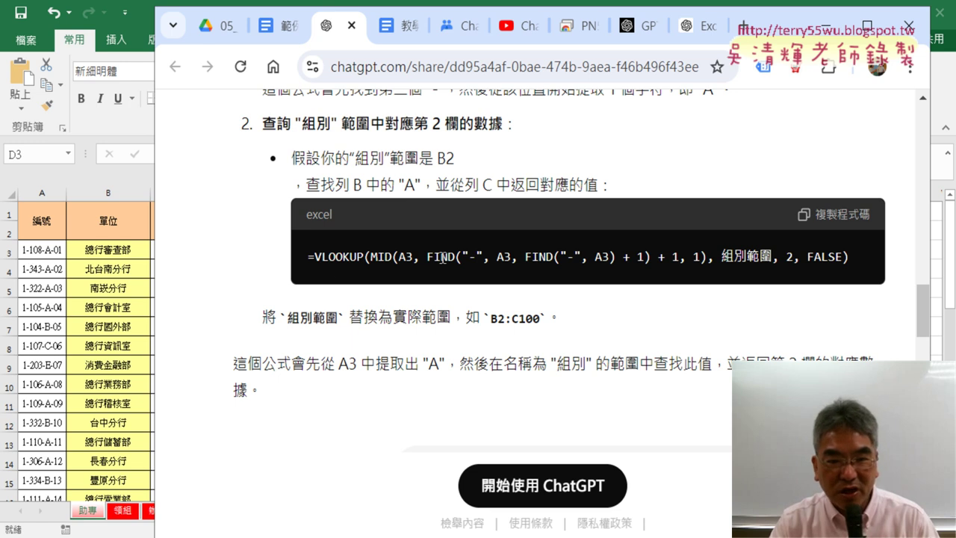
left_click_drag(469, 256, 483, 256)
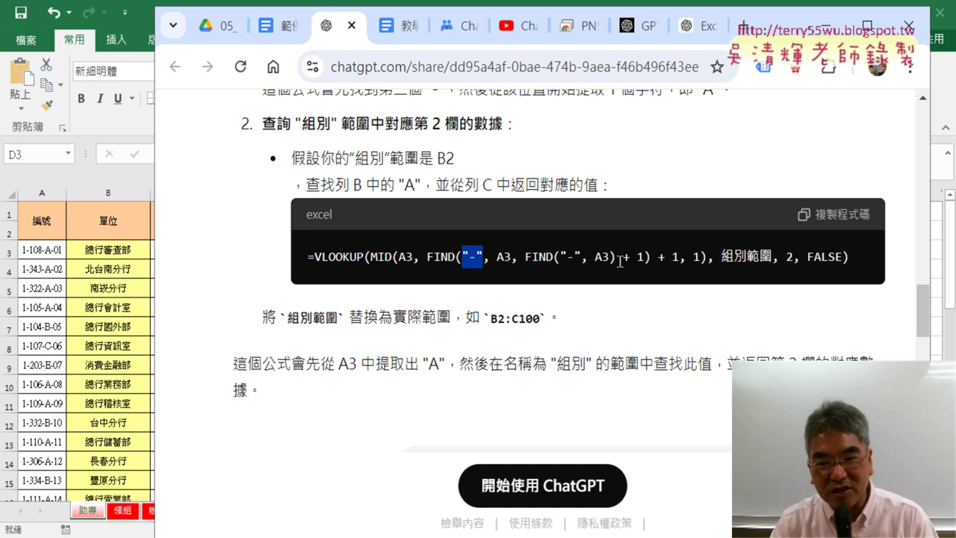
left_click_drag(680, 258, 427, 254)
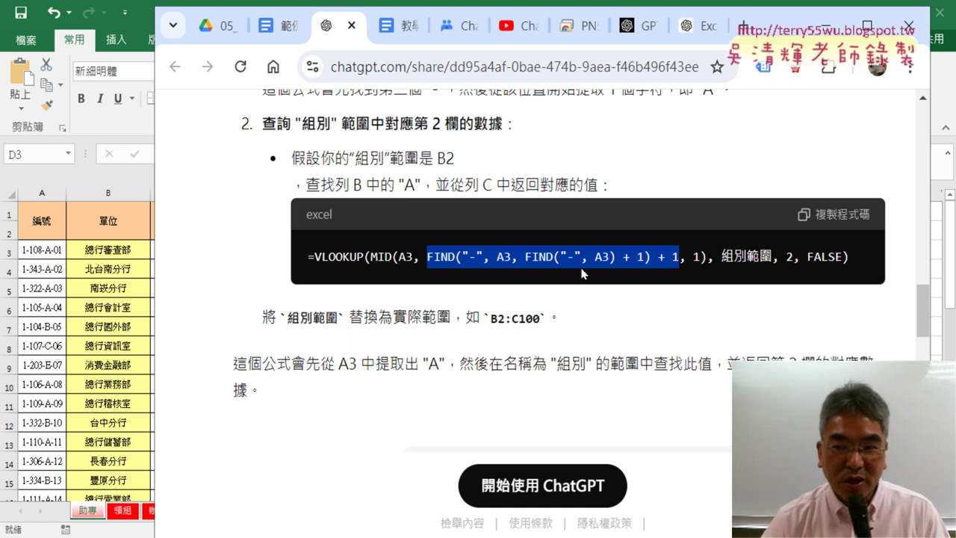
- Copy ChatGPT's whole VLOOKUP formula for the 組別 lookup
left_click_drag(851, 258, 305, 257)
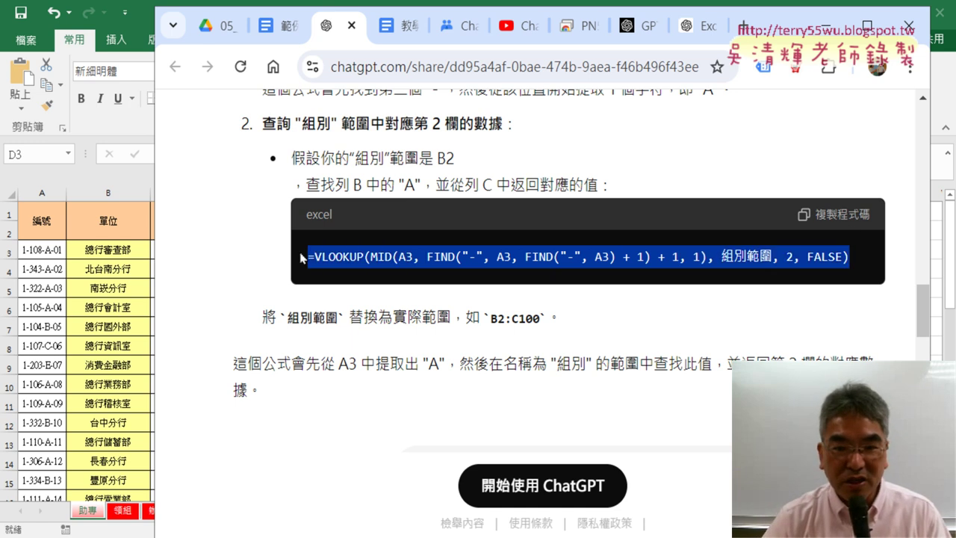
right_click(352, 263)
left_click(394, 279)
- Paste the 組別 lookup into D3 and replace its FIND(...) + 1 start argument with 7
left_click(137, 258)
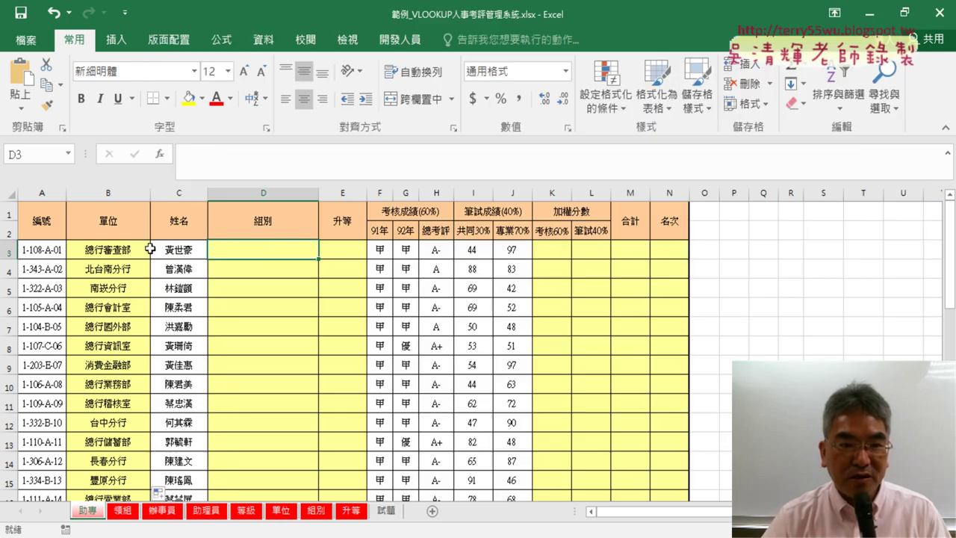
left_click(247, 154)
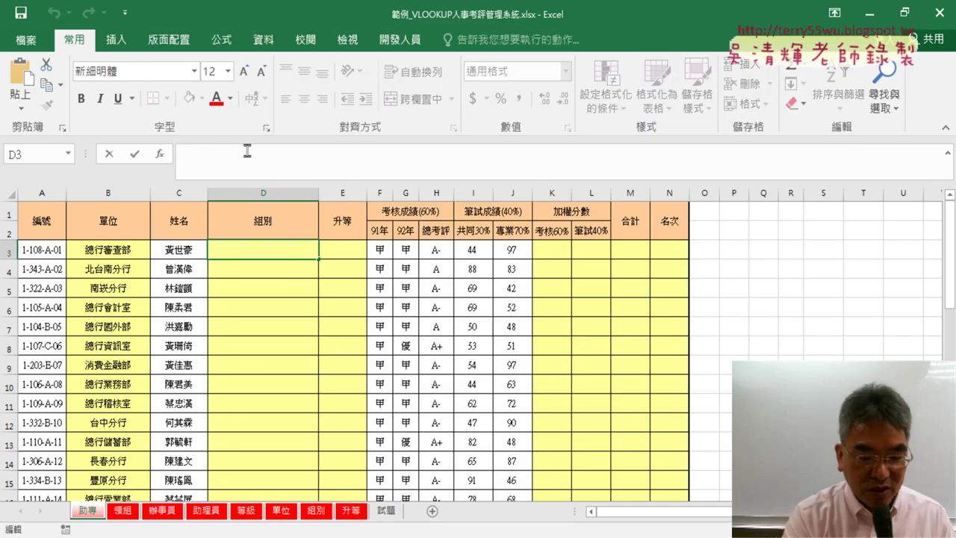
key("ctrl+v")
left_click_drag(287, 154, 450, 159)
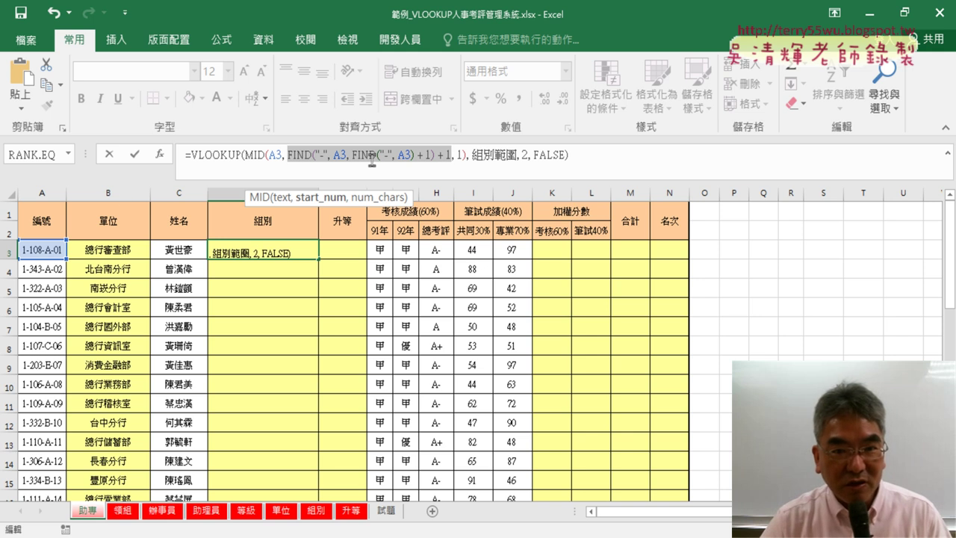
left_click(434, 155)
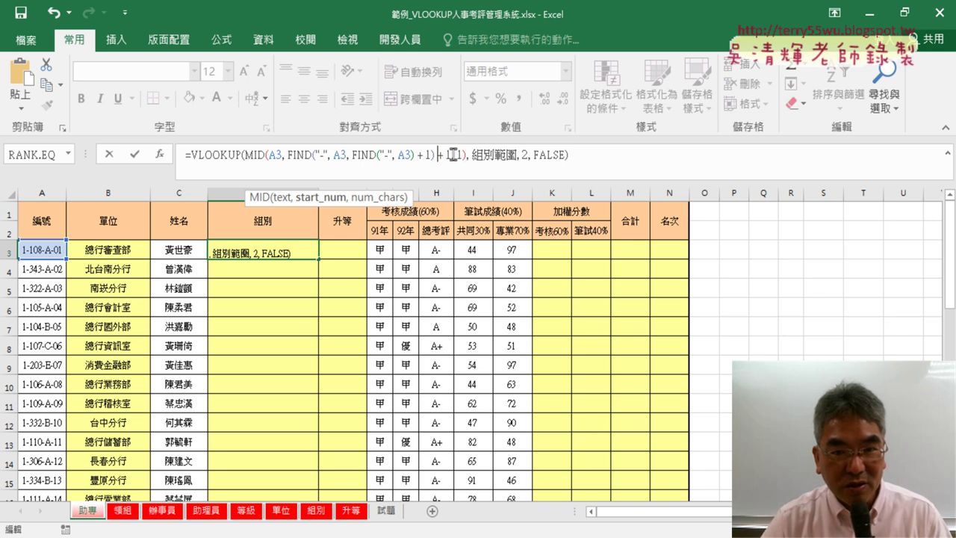
left_click_drag(451, 156, 288, 153)
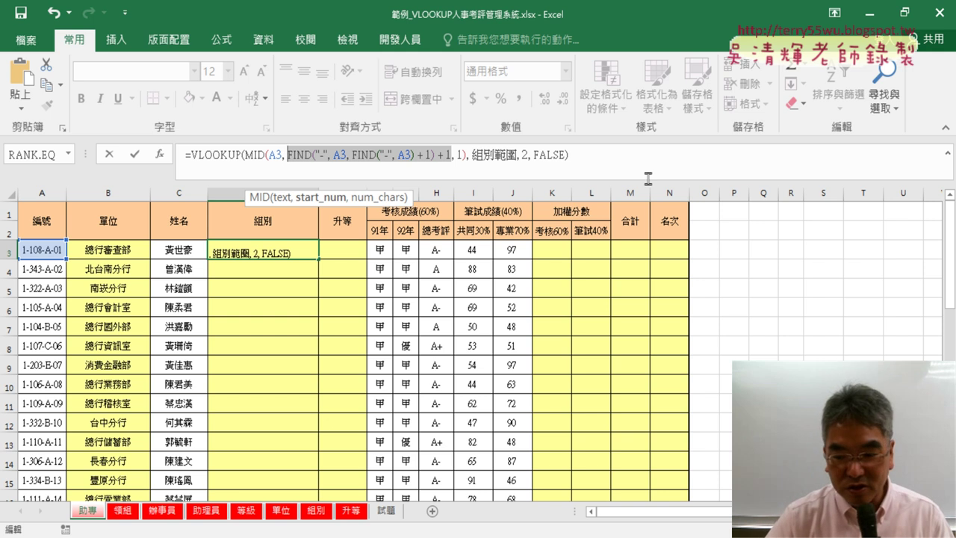
type("7")
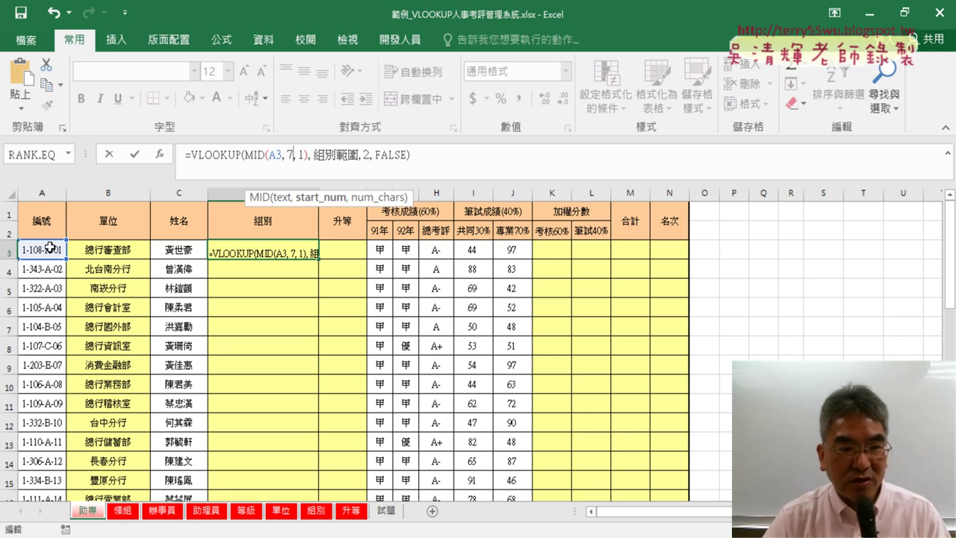
- Check the MID(A3, 7, 1) lookup value against the 組別 sheet, then undo and redo the edit
left_click(302, 154)
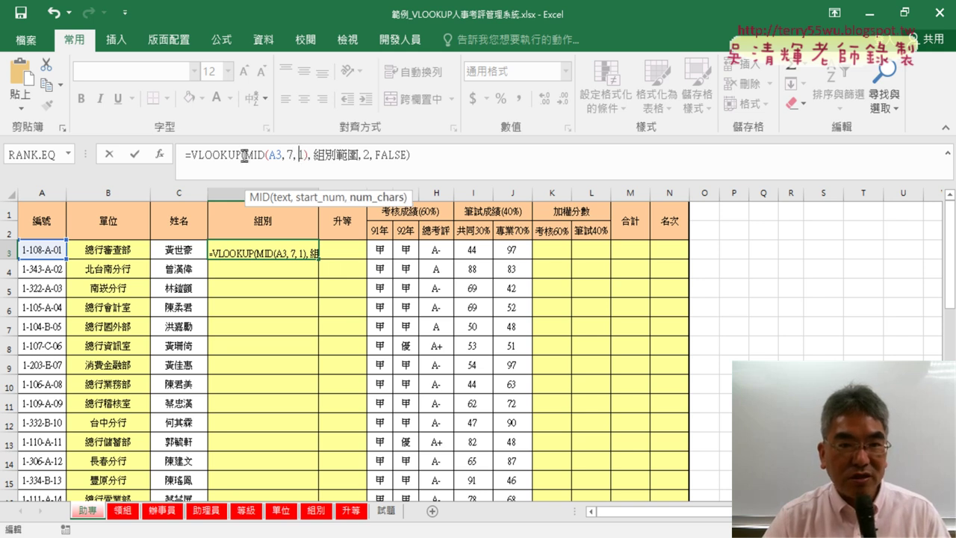
left_click_drag(245, 154, 310, 154)
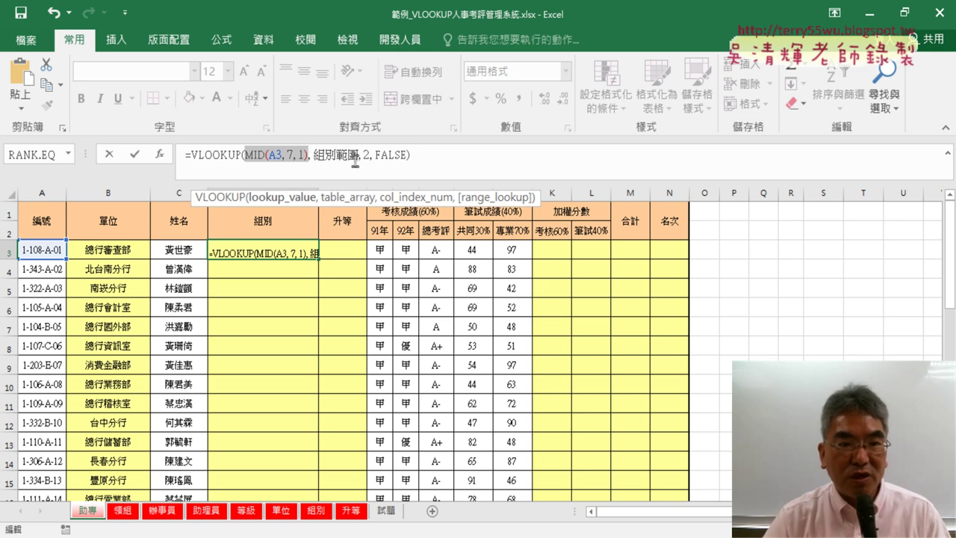
left_click(316, 513)
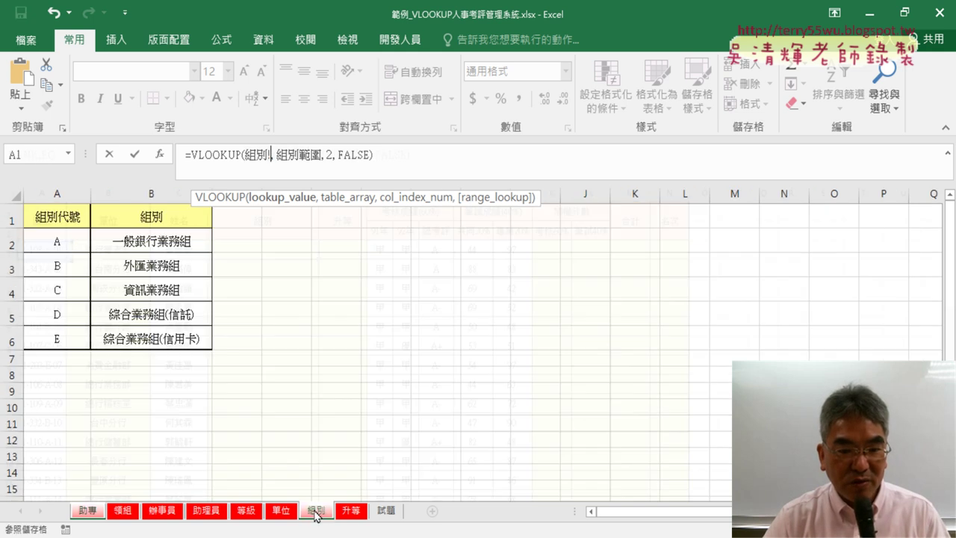
left_click(90, 514)
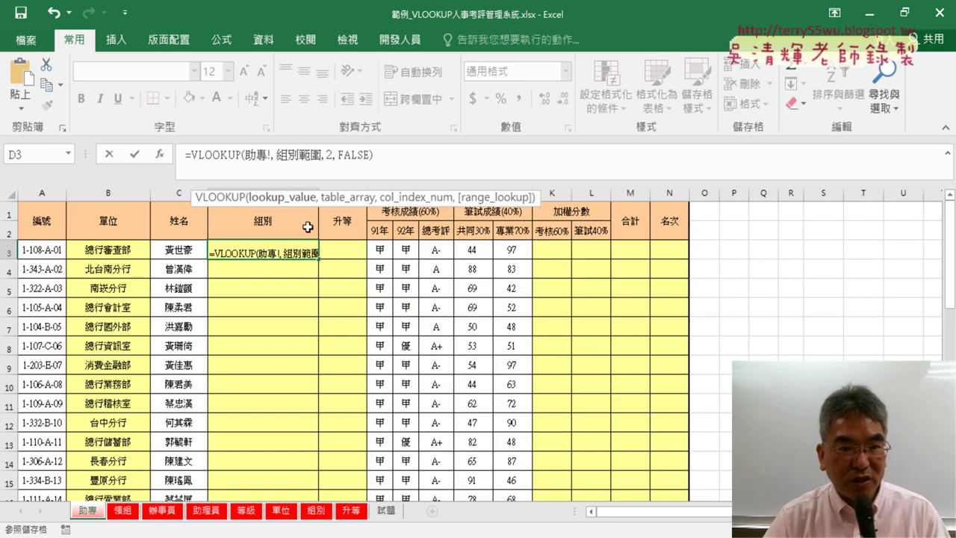
key("ctrl+z")
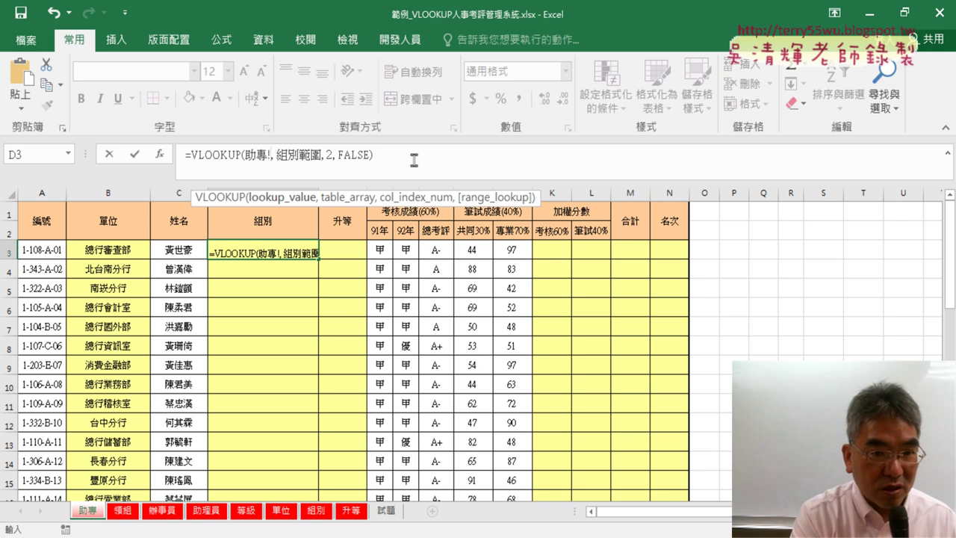
key("ctrl+y")
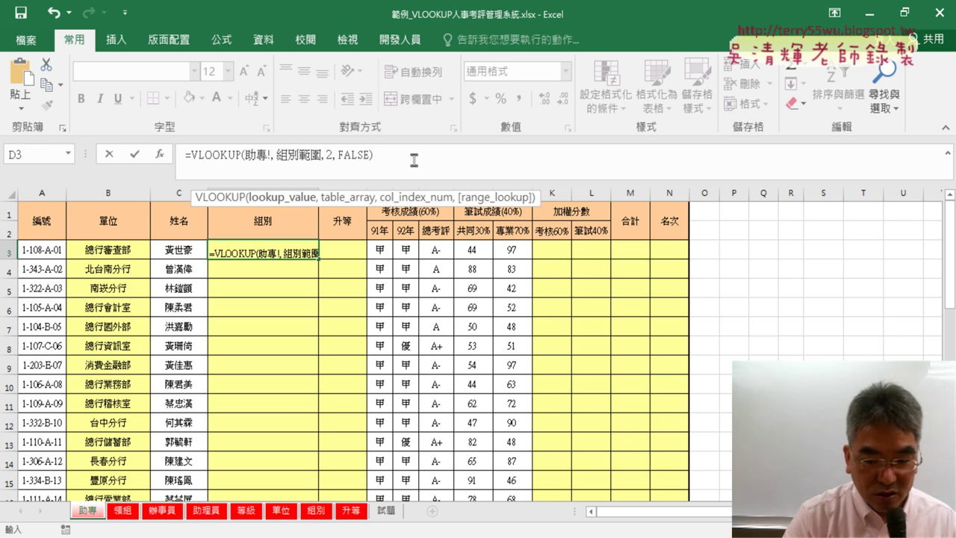
- Cancel the unfinished edit and reopen D3's original nested-FIND VLOOKUP formula
left_click(111, 155)
left_click(237, 160)
key("ctrl+v")
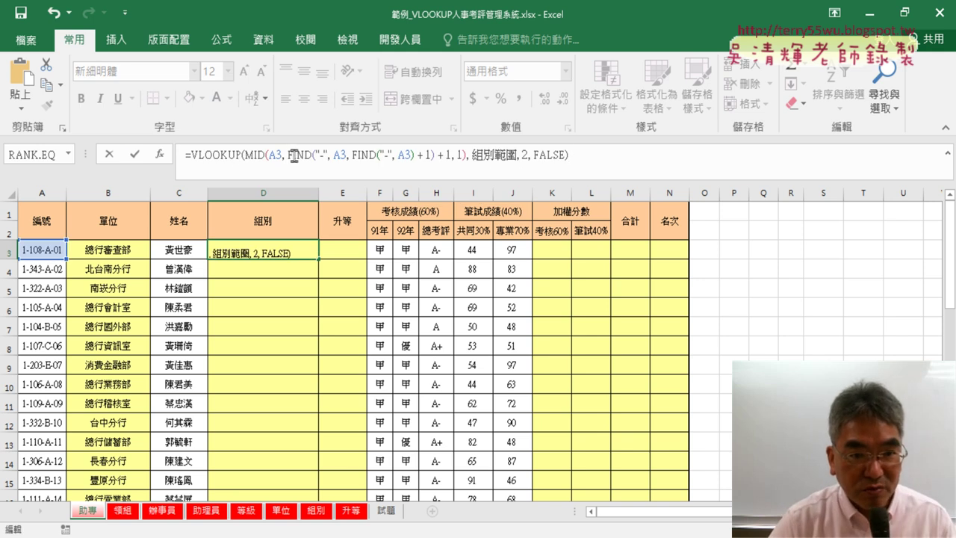
- Change D3's formula to start 7, range 組別 and 0 instead of FALSE
left_click(287, 155)
left_click_drag(297, 154, 453, 156)
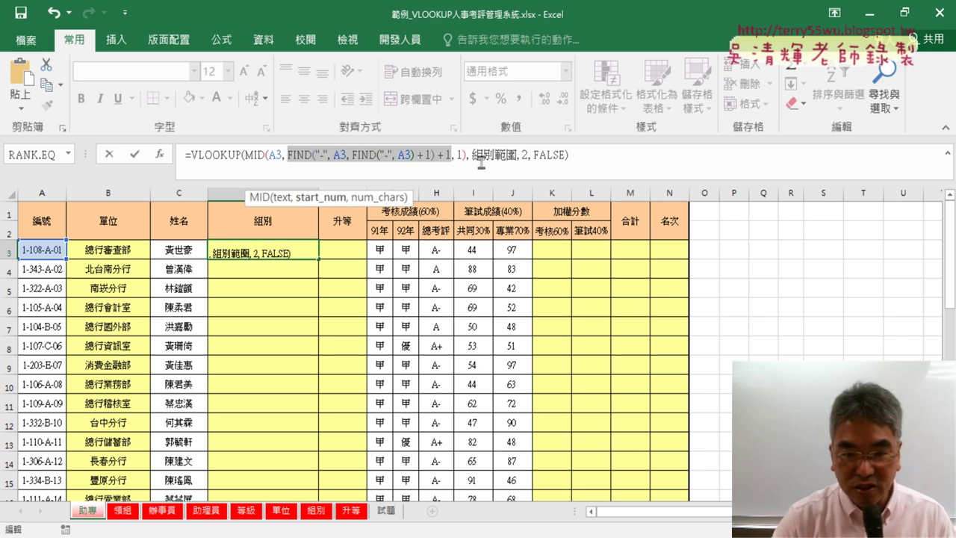
type("7")
left_click_drag(335, 155, 360, 155)
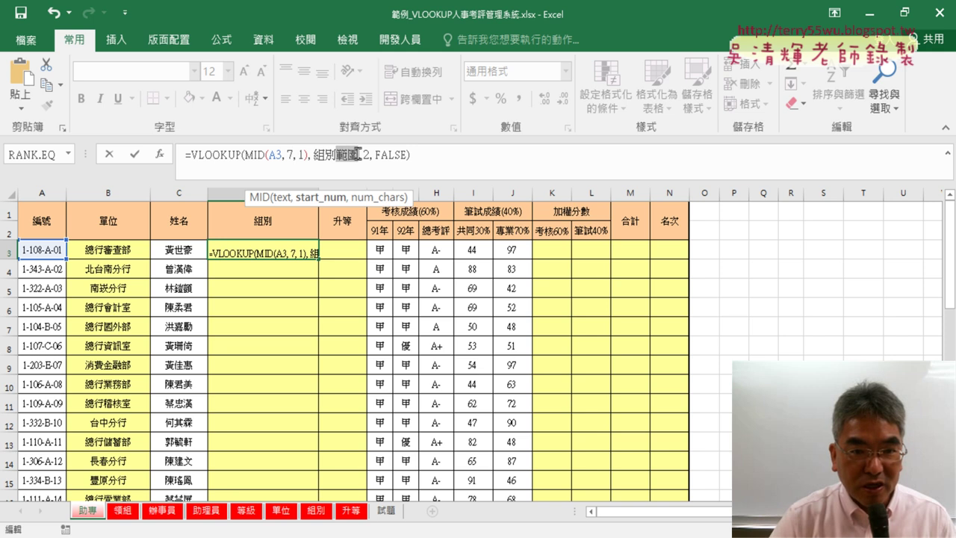
key("Delete")
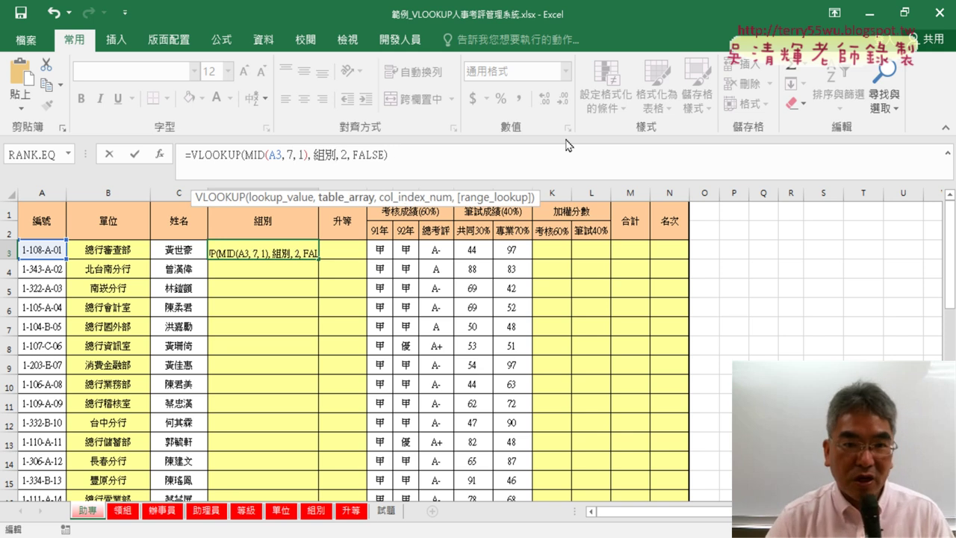
left_click_drag(353, 155, 387, 154)
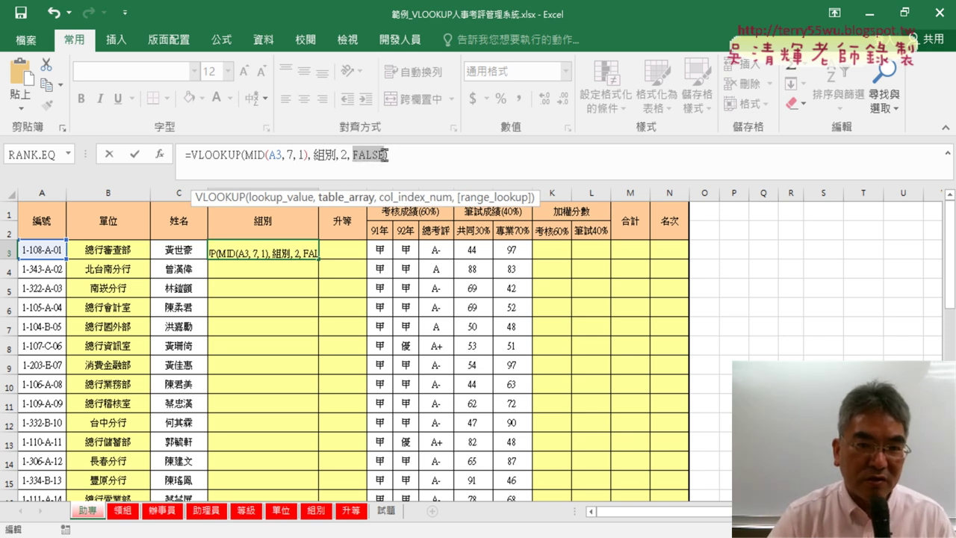
type("0")
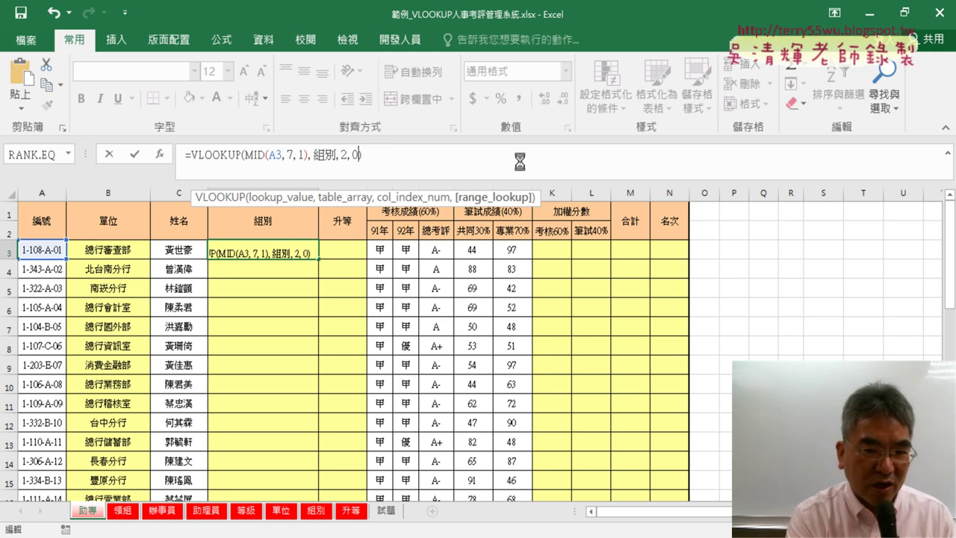
key("ctrl+z")
type("0")
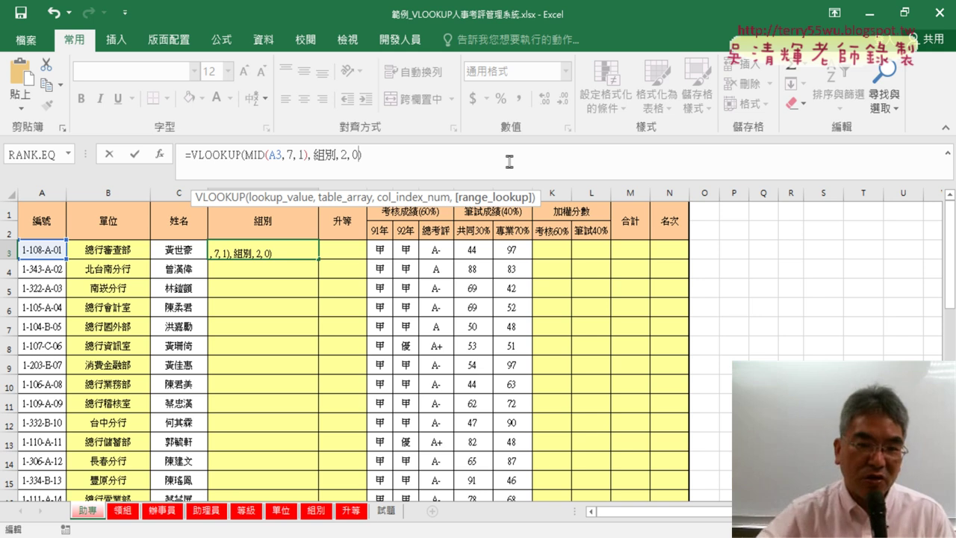
- Commit D3's group lookup and fill it down to D15, showing names like 一般銀行業務組
left_click(135, 157)
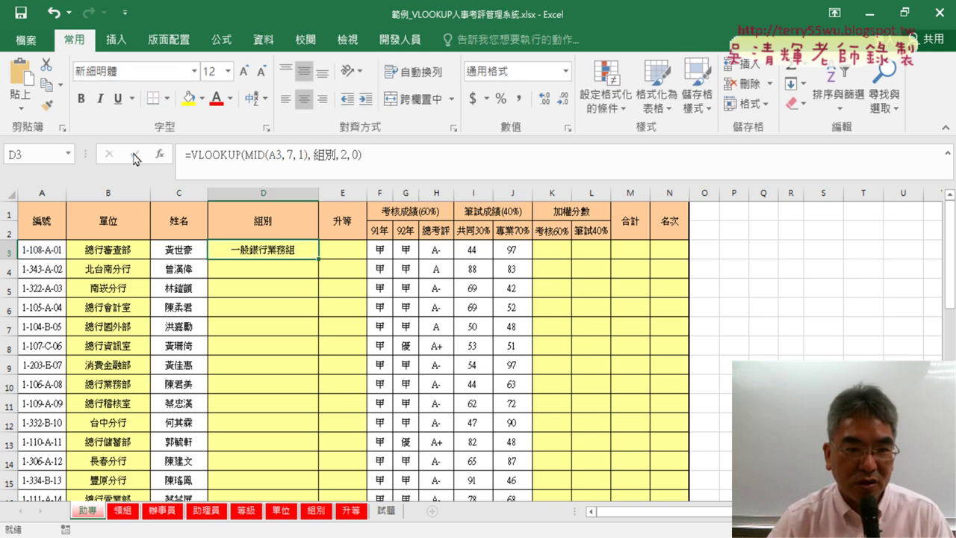
double_click(319, 261)
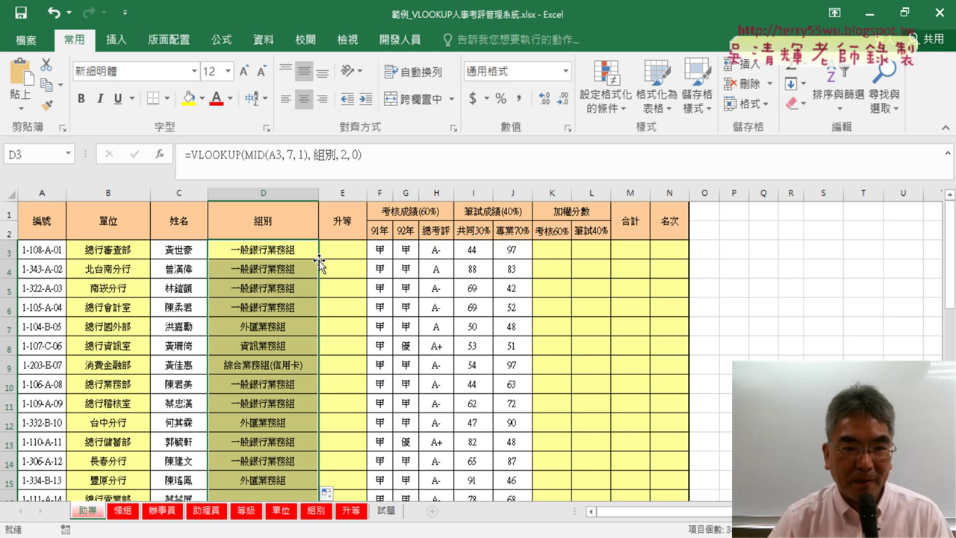
left_click(348, 250)
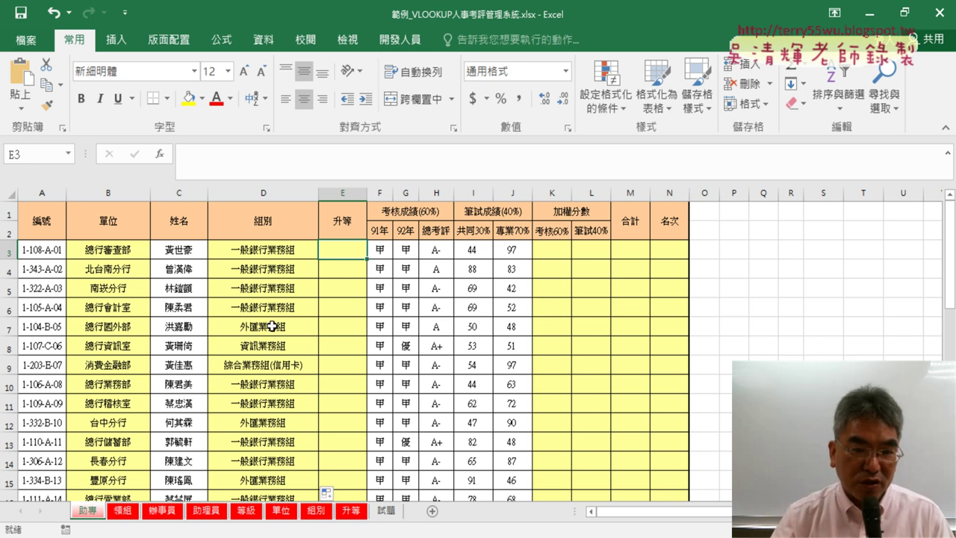
left_click(351, 510)
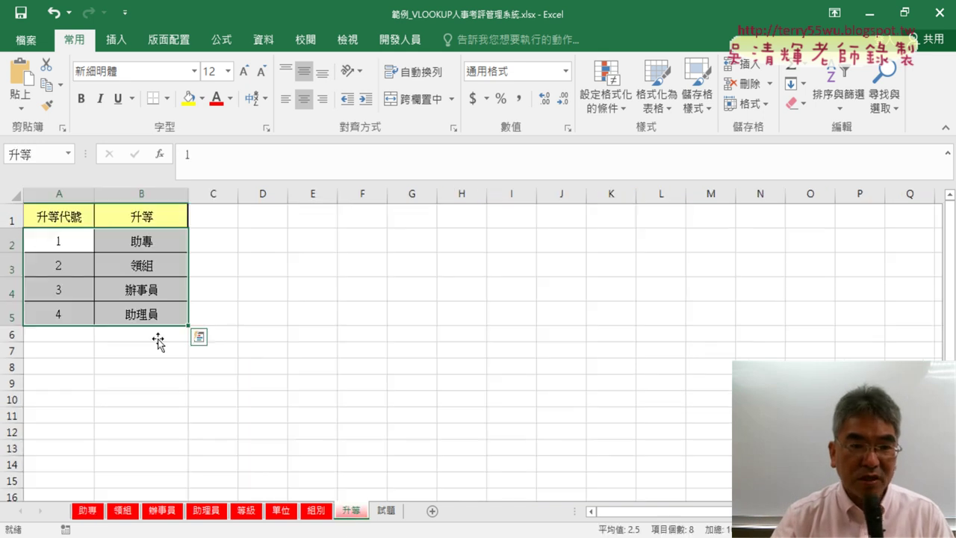
left_click(58, 239)
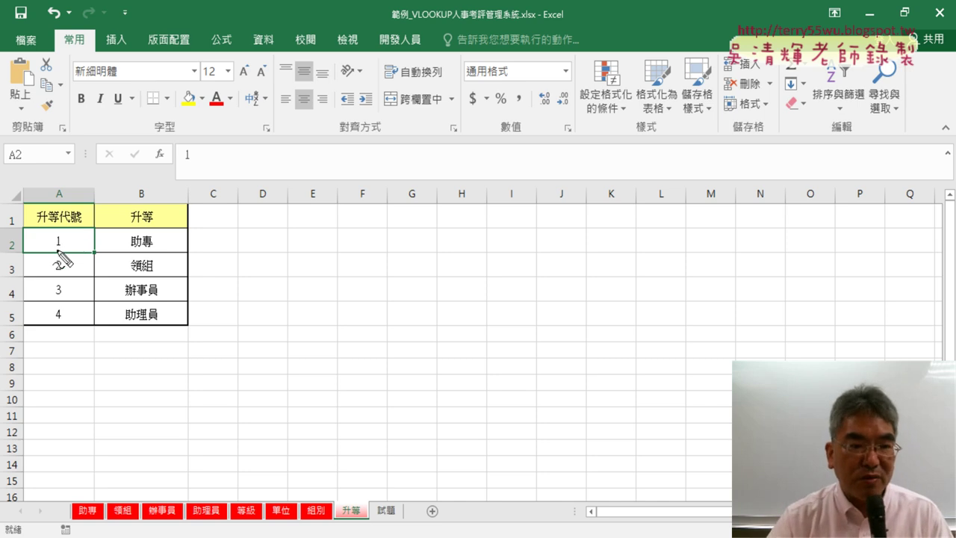
left_click_drag(52, 250, 70, 248)
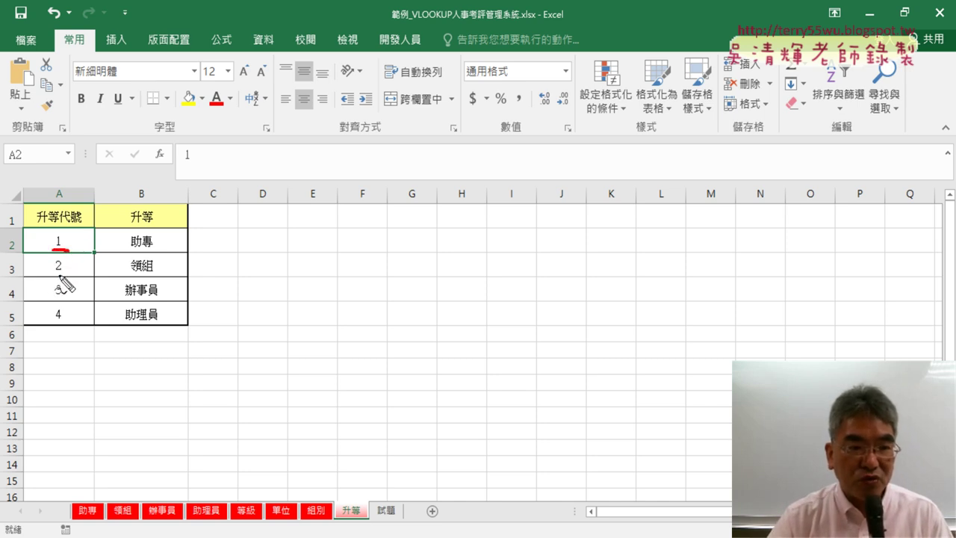
key("Escape")
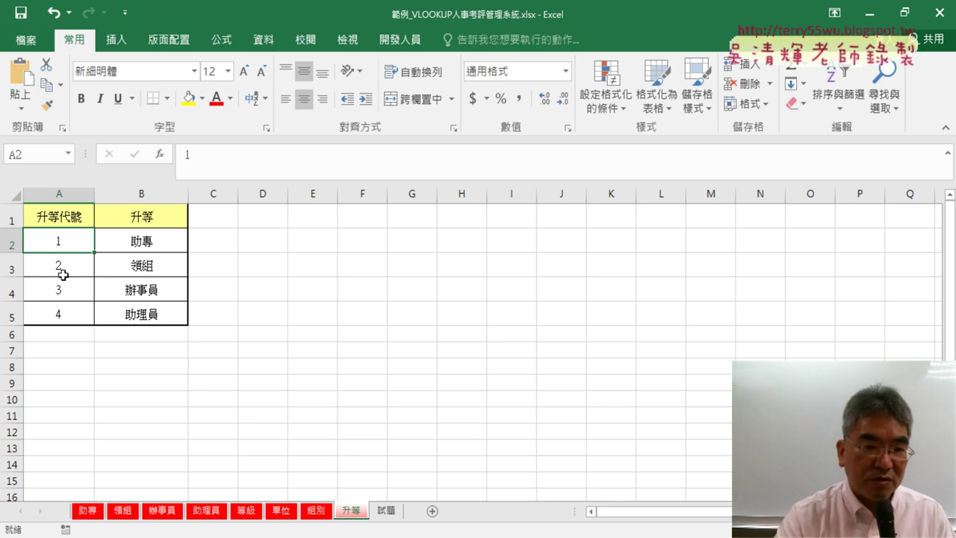
left_click(90, 512)
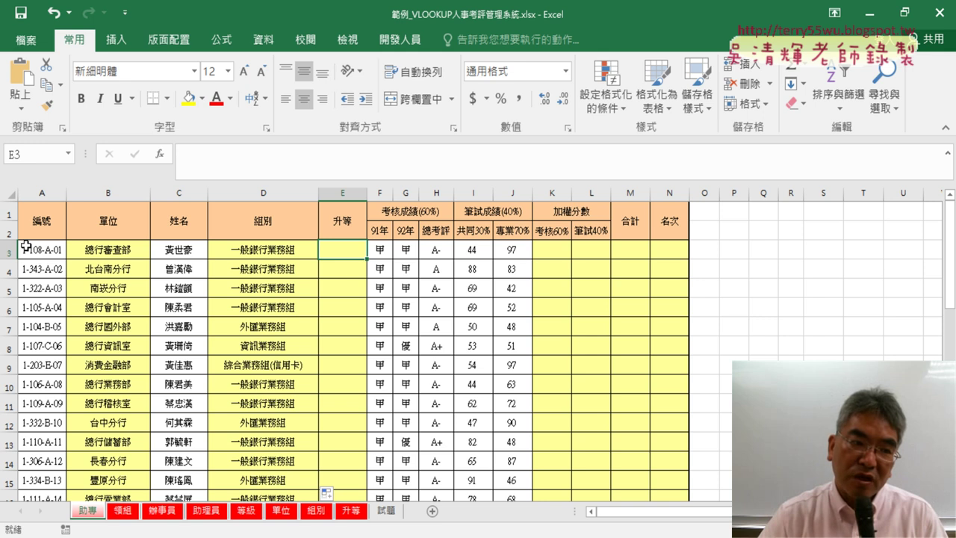
- Insert the LEFT function into E3 from the 文字 function category
left_click(160, 155)
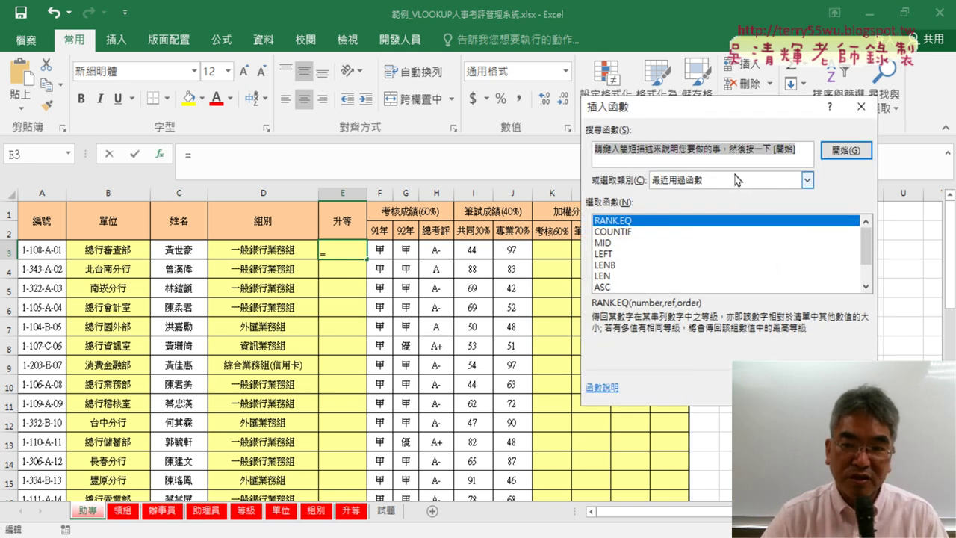
left_click(738, 180)
left_click(739, 271)
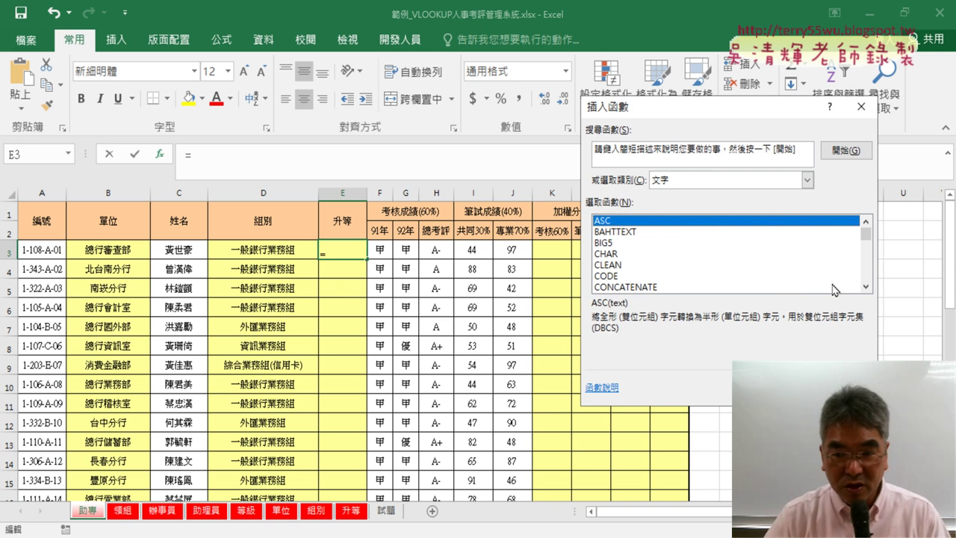
scroll(835, 289, "down", 3)
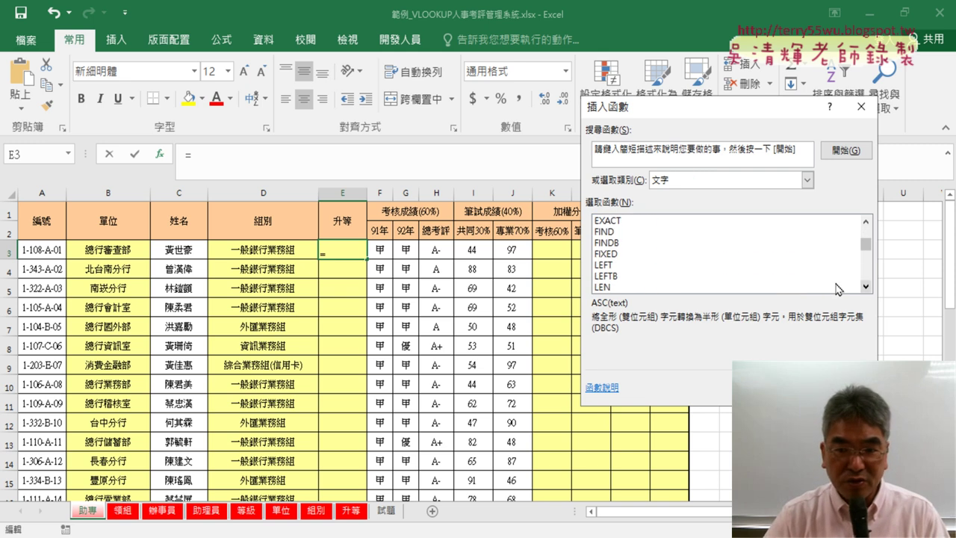
double_click(617, 264)
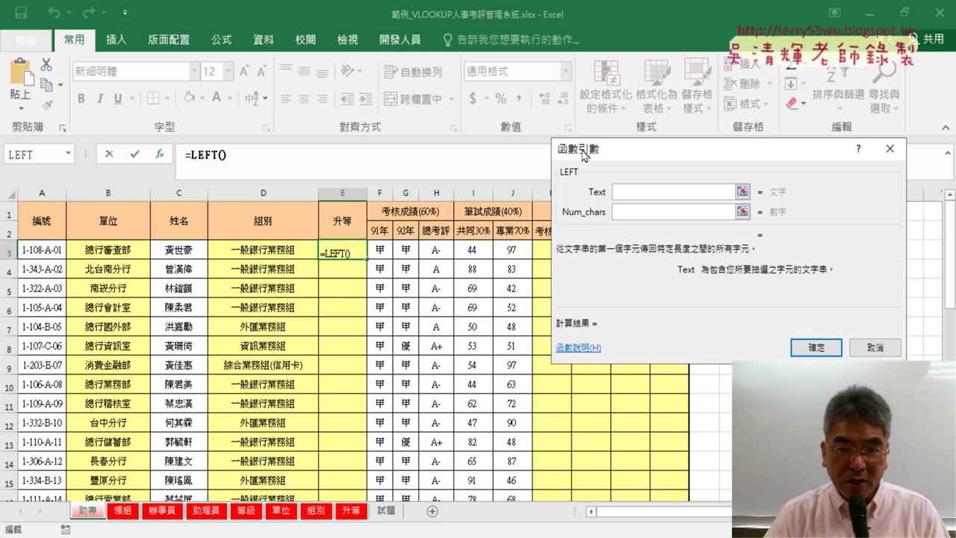
- Set LEFT's Text argument to A3 and Num_chars to 1
left_click(38, 253)
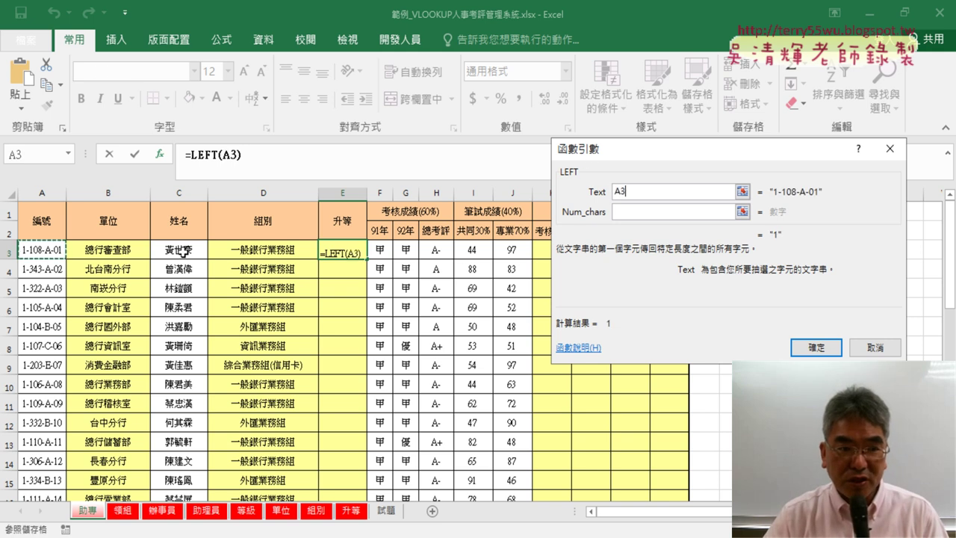
left_click(632, 212)
type("1")
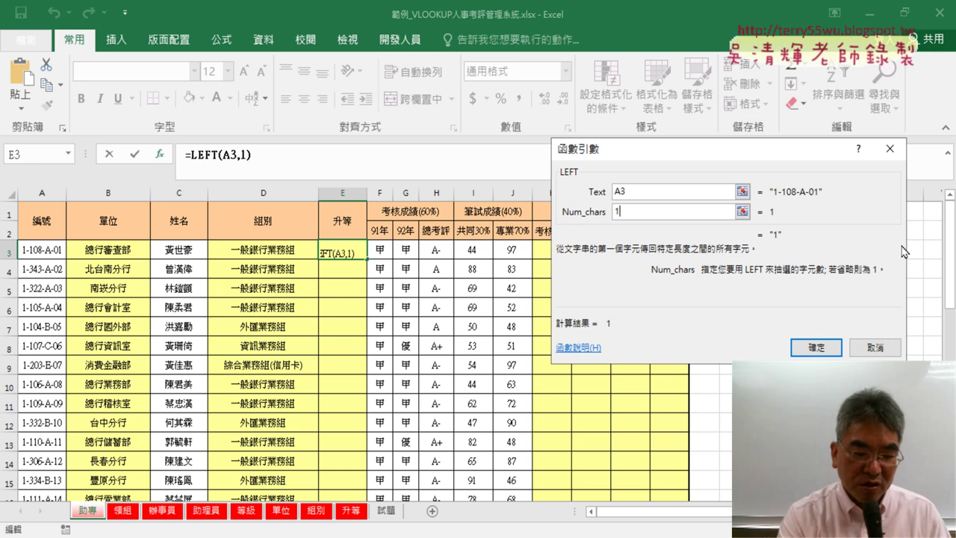
- Circle and annotate the previewed result 1 on screen, then confirm =LEFT(A3,1) in E3
key("ctrl+2")
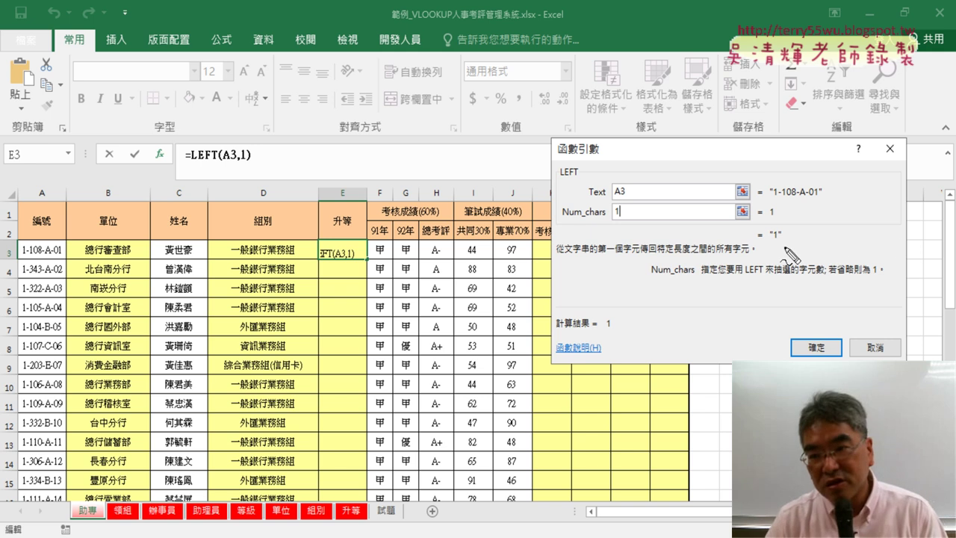
mouse_move(760, 225)
left_mouse_down()
mouse_move(783, 240)
mouse_move(778, 248)
left_mouse_up()
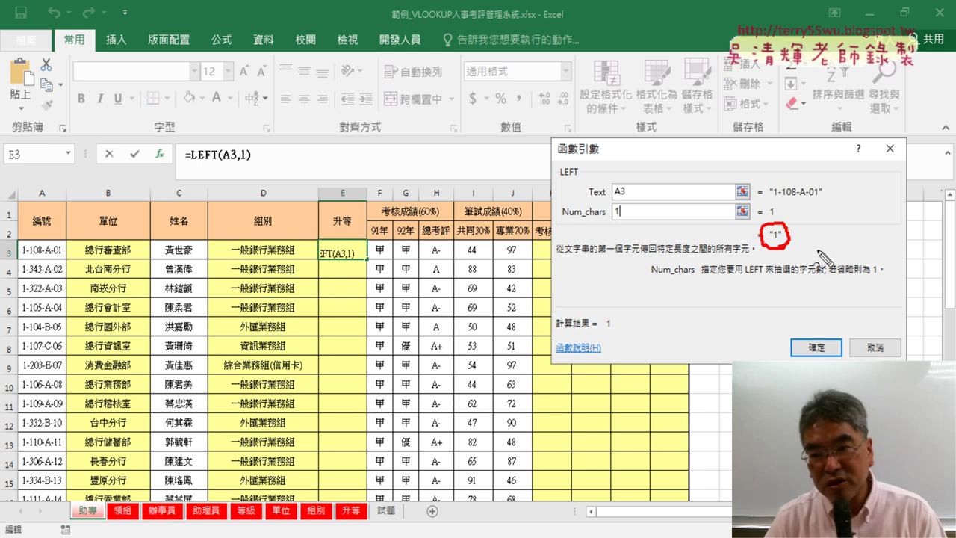
left_click_drag(826, 216, 849, 275)
mouse_move(835, 217)
left_mouse_down()
mouse_move(837, 227)
mouse_move(863, 222)
mouse_move(873, 238)
left_mouse_up()
mouse_move(867, 297)
left_mouse_down()
mouse_move(805, 265)
mouse_move(903, 225)
mouse_move(865, 320)
left_mouse_up()
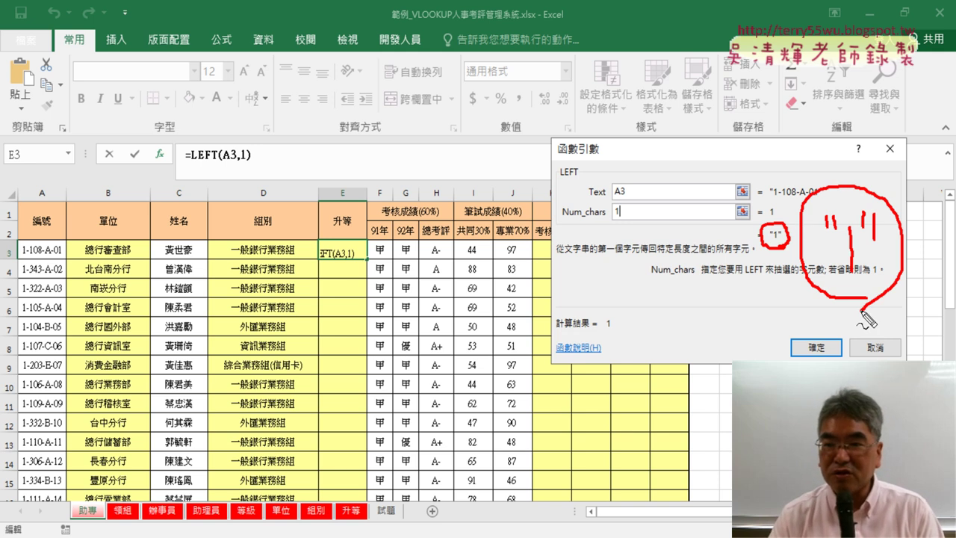
mouse_move(844, 221)
left_mouse_down()
mouse_move(842, 259)
mouse_move(893, 234)
left_mouse_up()
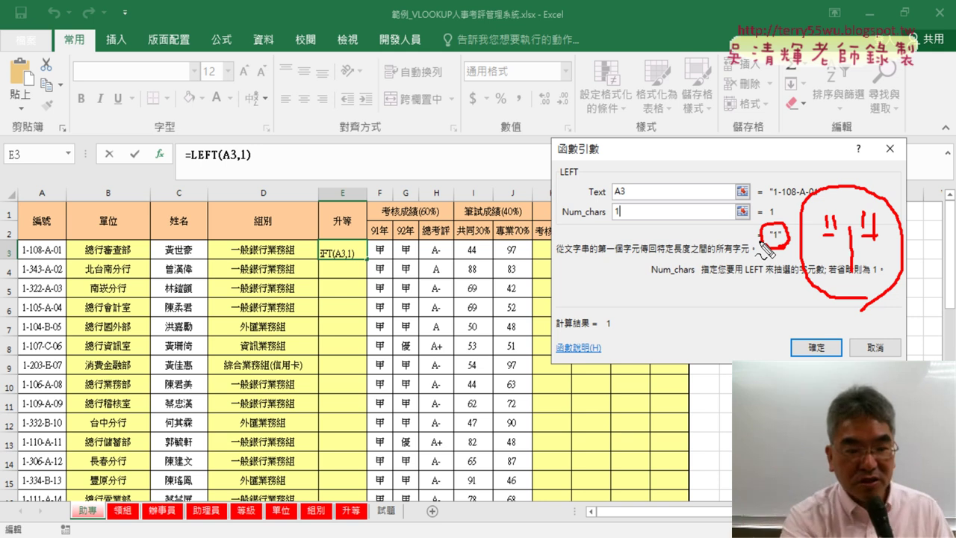
key("Escape")
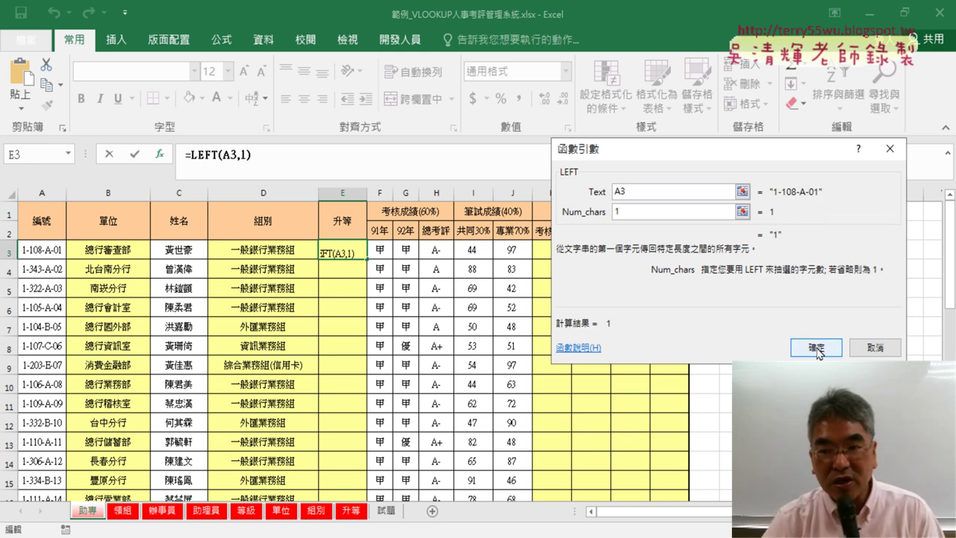
left_click(817, 349)
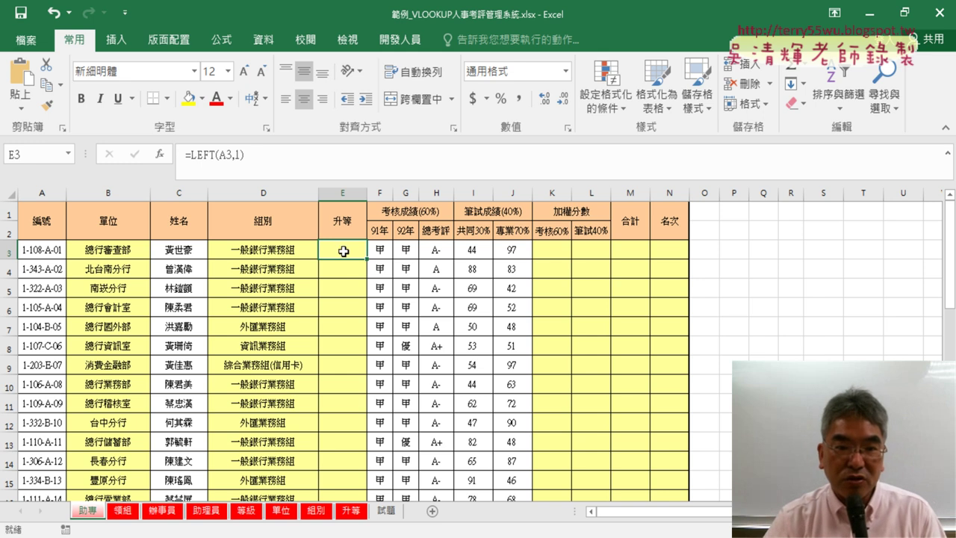
- After viewing the 升等 sheet, cut LEFT(A3,1) from E3's formula and bring up Insert Function
left_click(356, 514)
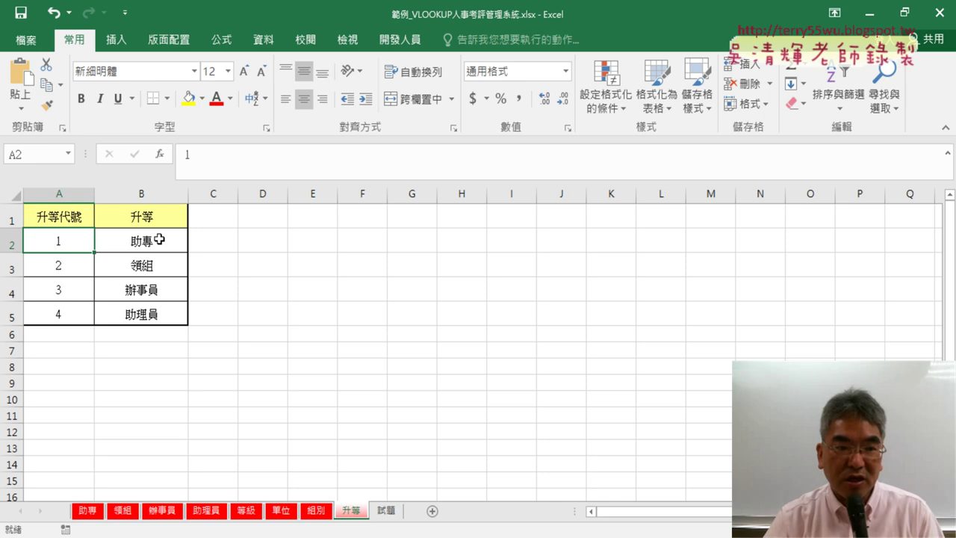
left_click(87, 510)
left_click(256, 155)
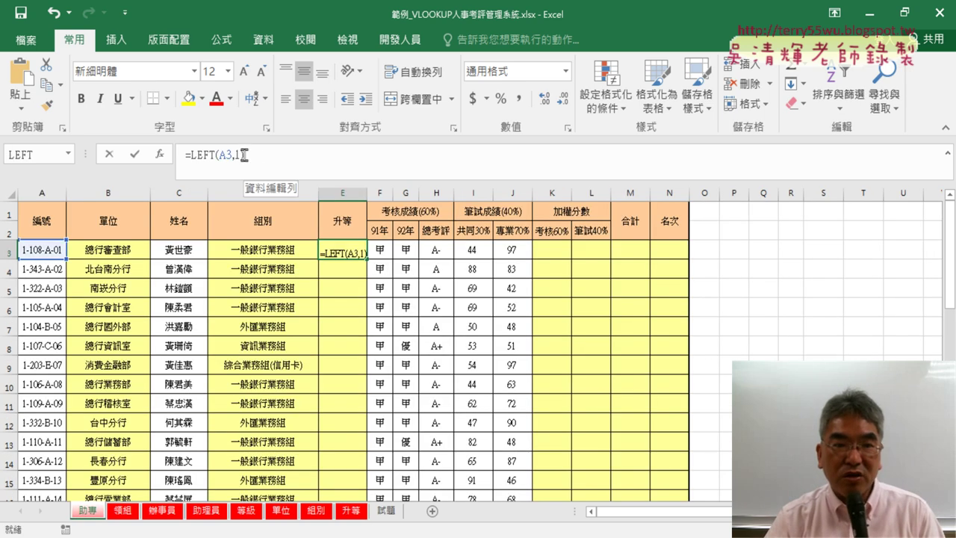
left_click_drag(247, 155, 192, 155)
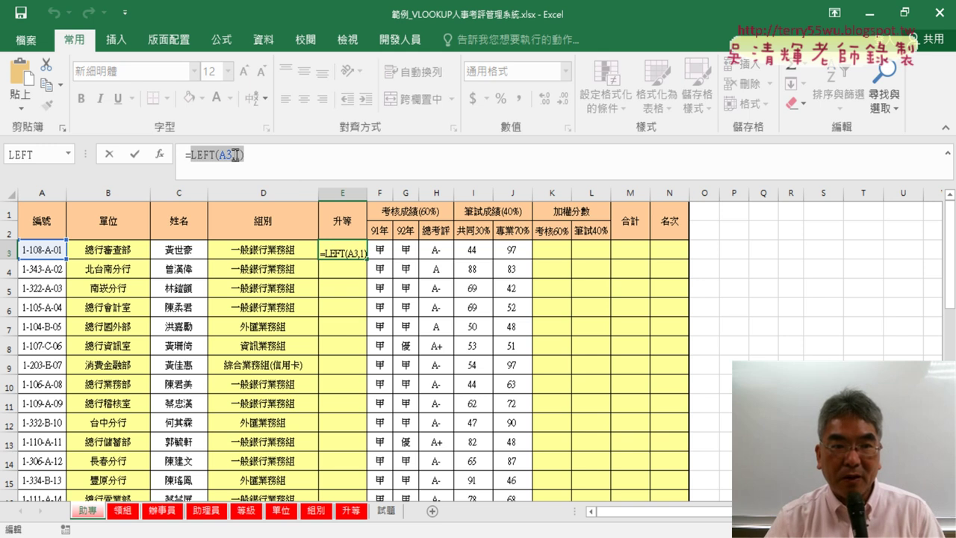
right_click(216, 156)
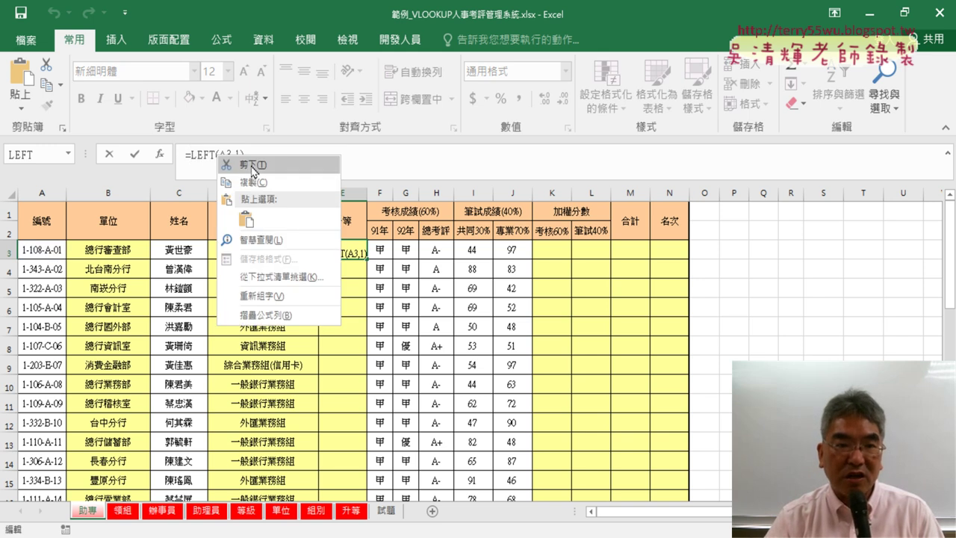
left_click(253, 166)
left_click(159, 154)
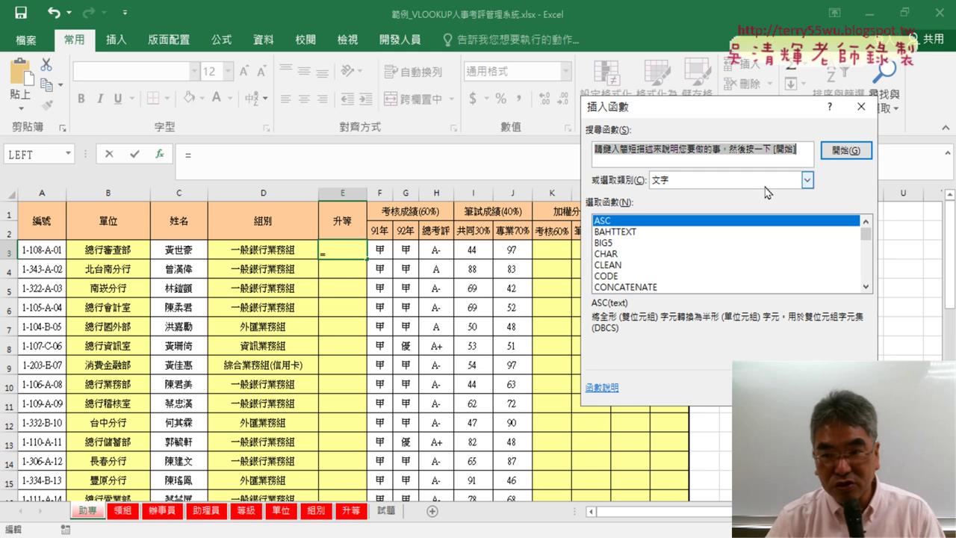
- Filter the function list to 檢視與參照 and choose VLOOKUP to open its argument form
left_click(768, 181)
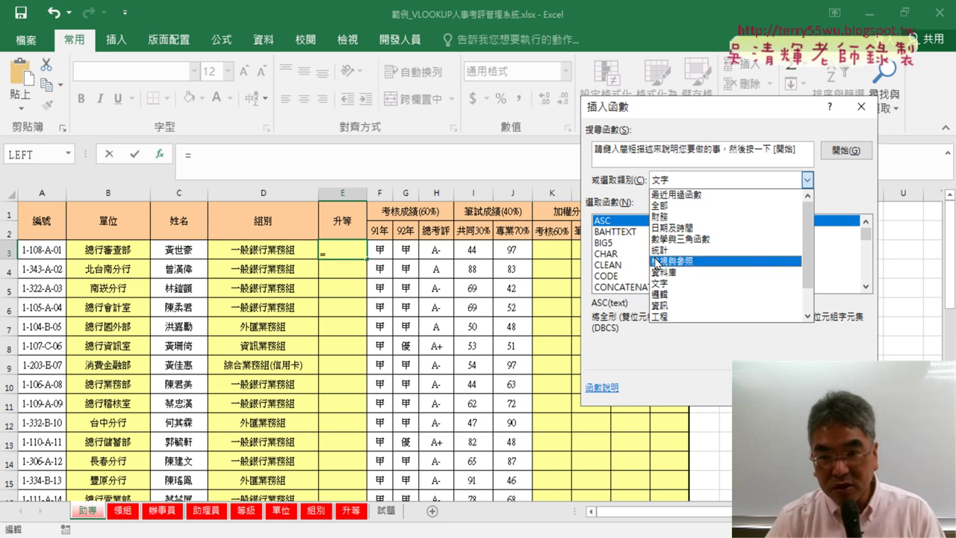
left_click(665, 261)
left_click_drag(866, 238, 870, 290)
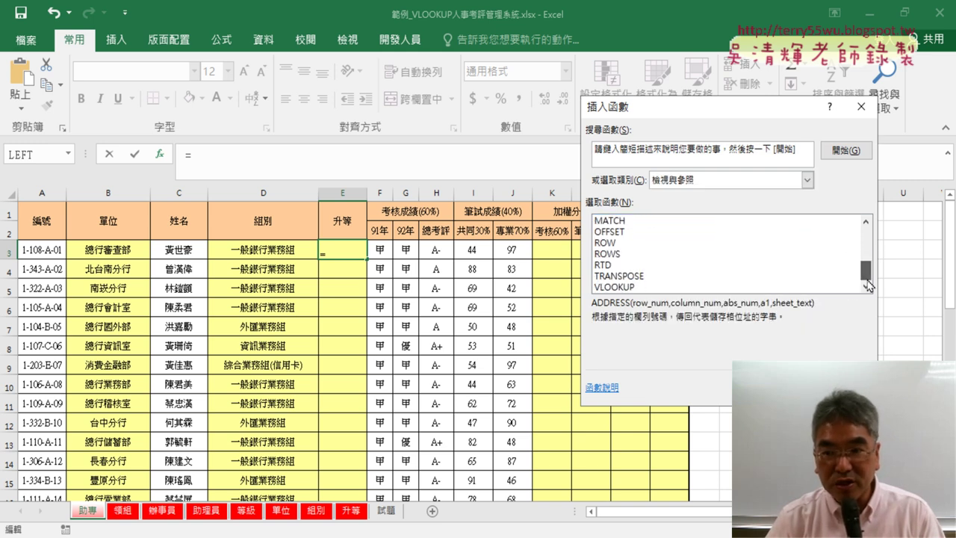
left_click(614, 287)
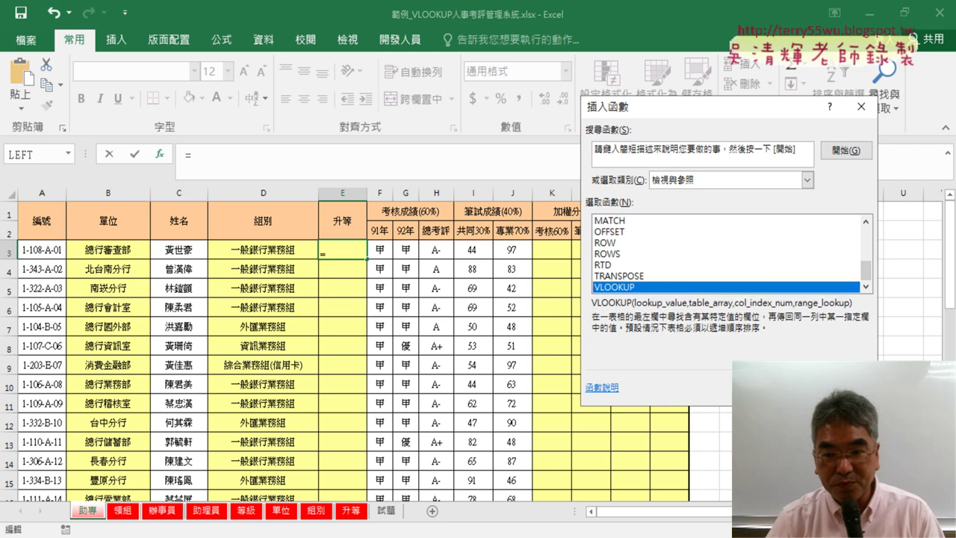
double_click(614, 287)
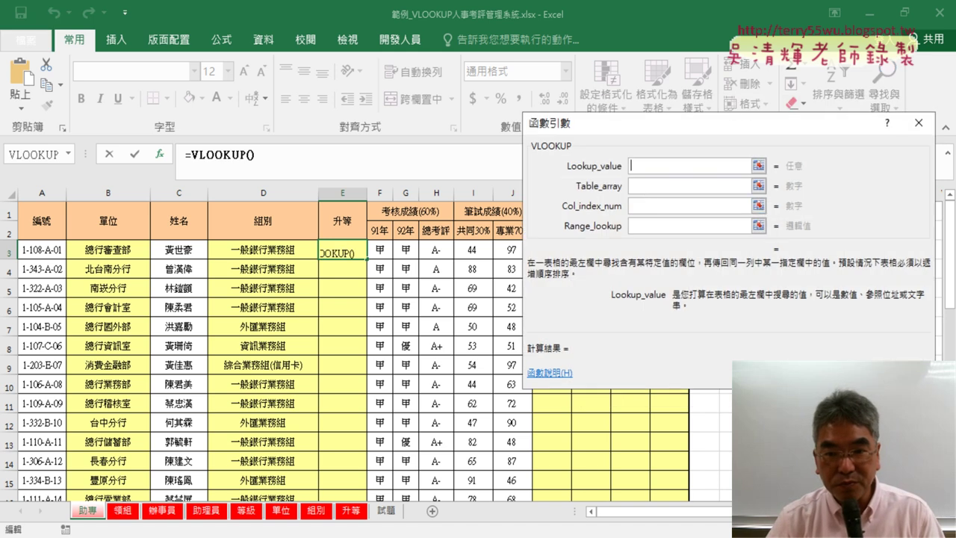
- Enter LEFT(A3,1) as Lookup_value and the 升等 named range as Table_array
right_click(640, 168)
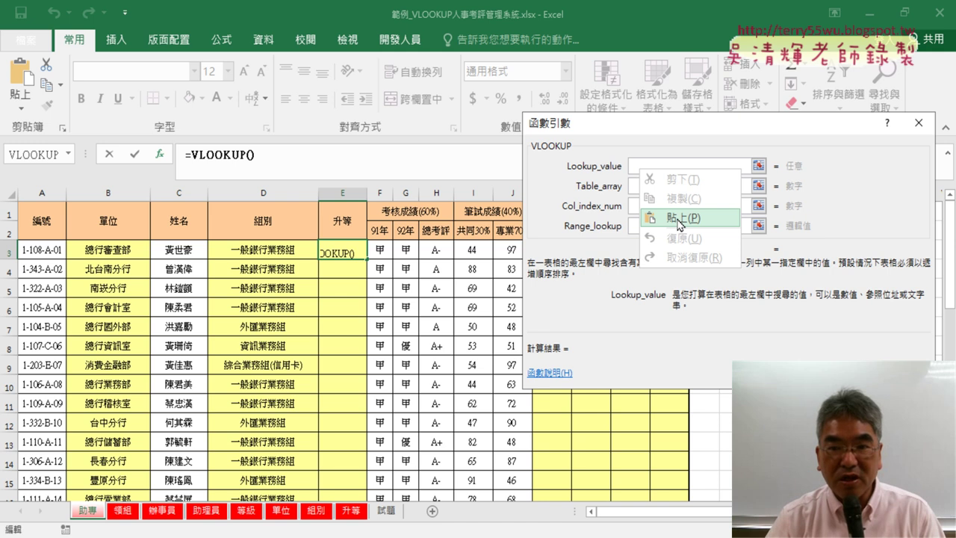
left_click(680, 219)
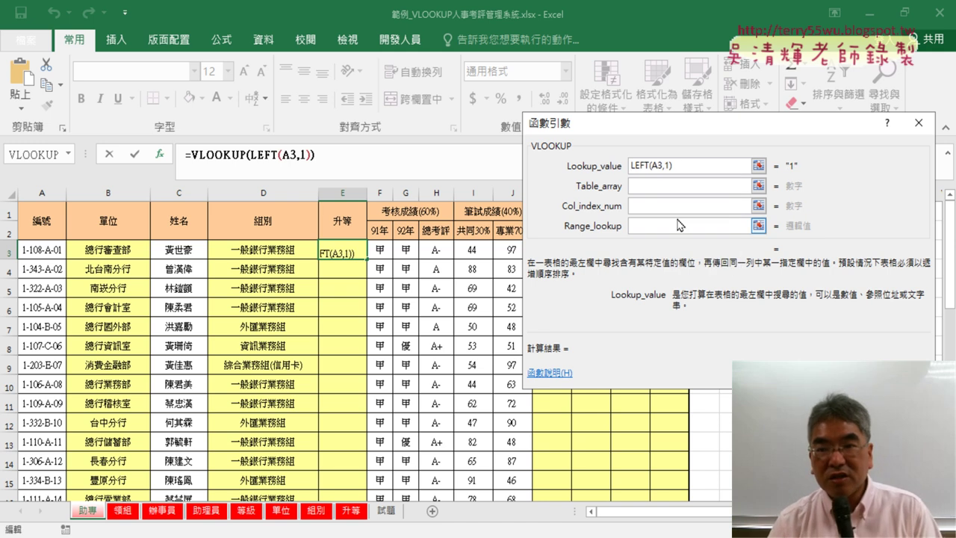
left_click(667, 186)
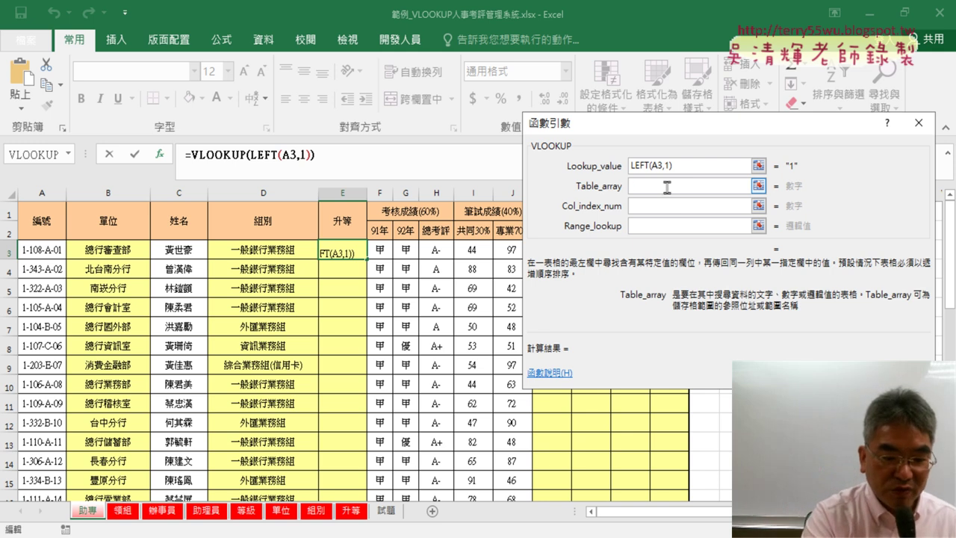
key("F3")
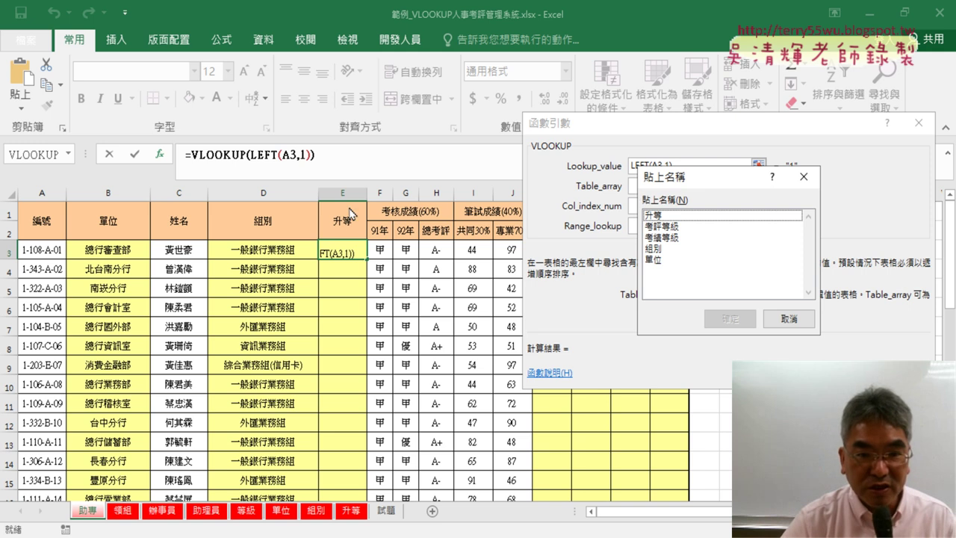
left_click(679, 216)
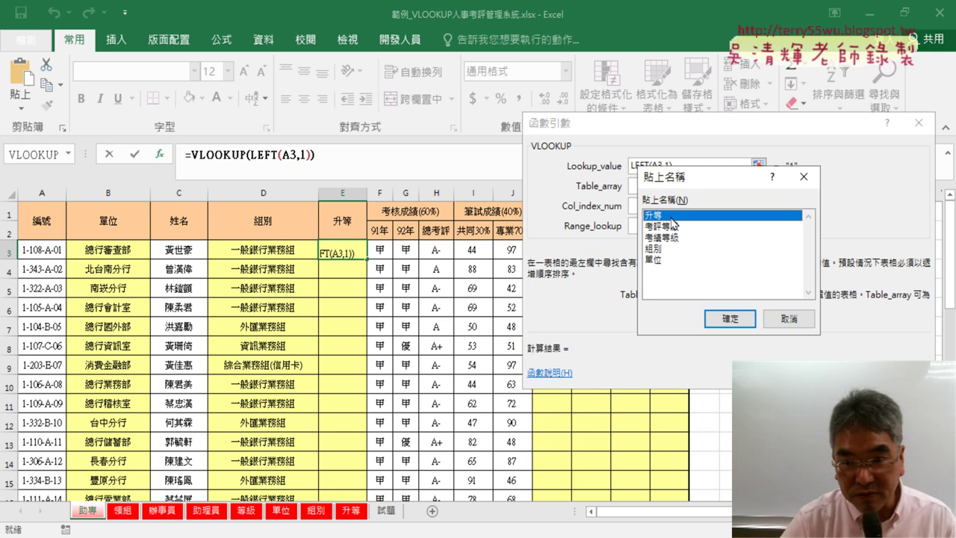
left_click(730, 319)
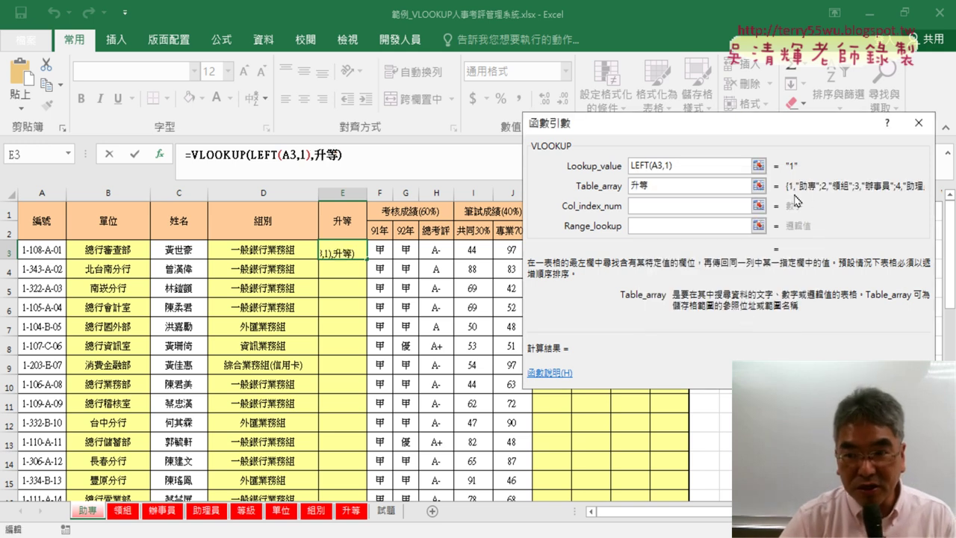
- Set Col_index_num to 2 and Range_lookup to 0 for an exact match
left_click(683, 201)
type("2")
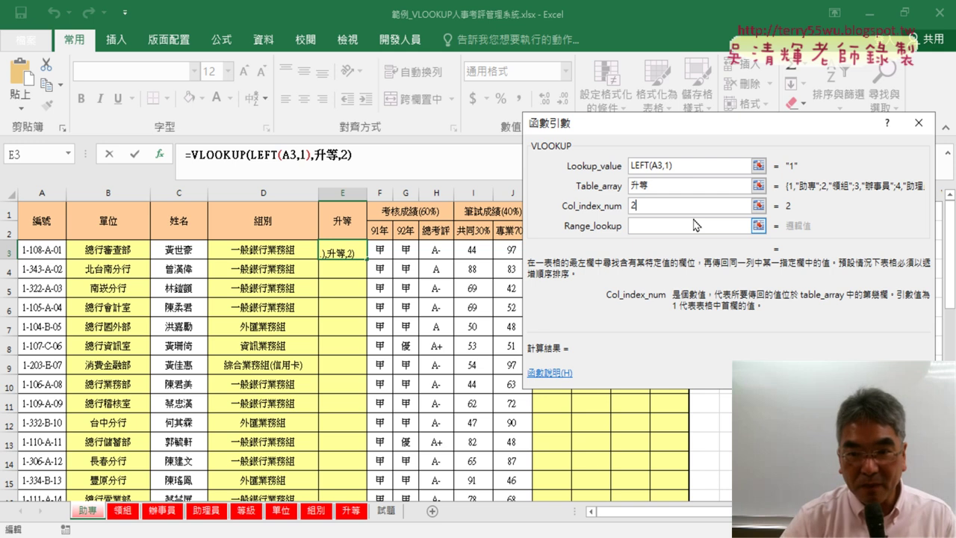
left_click(639, 224)
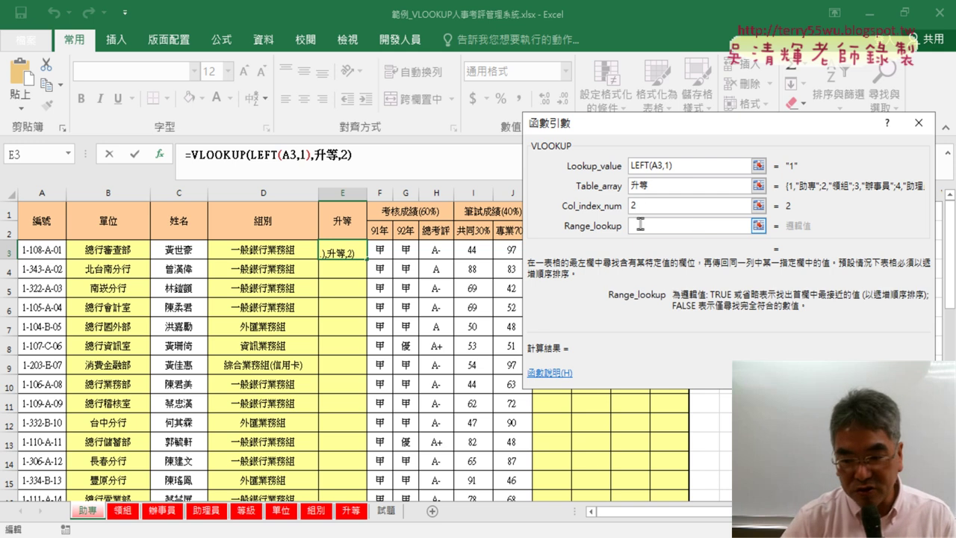
type("0")
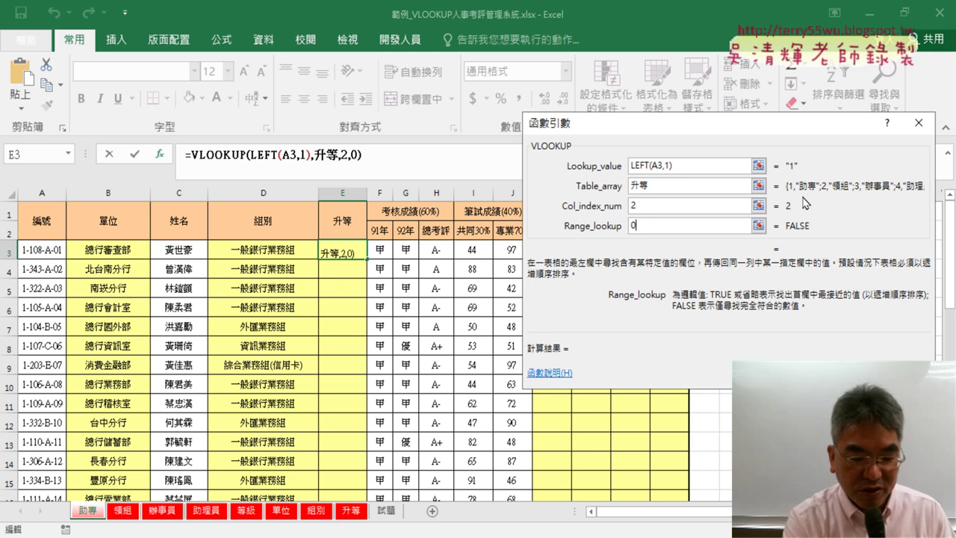
left_click_drag(799, 212, 810, 209)
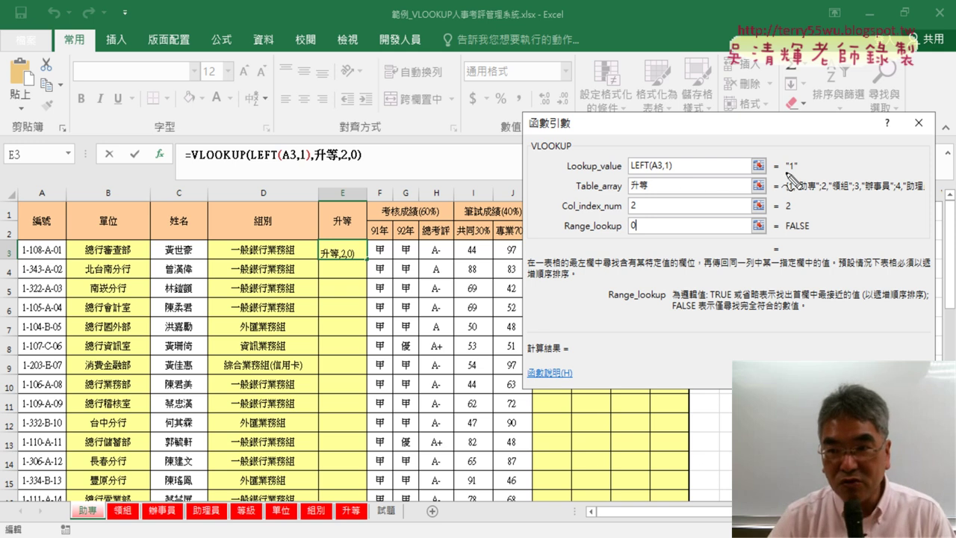
left_click_drag(630, 173, 665, 176)
left_click_drag(786, 173, 798, 171)
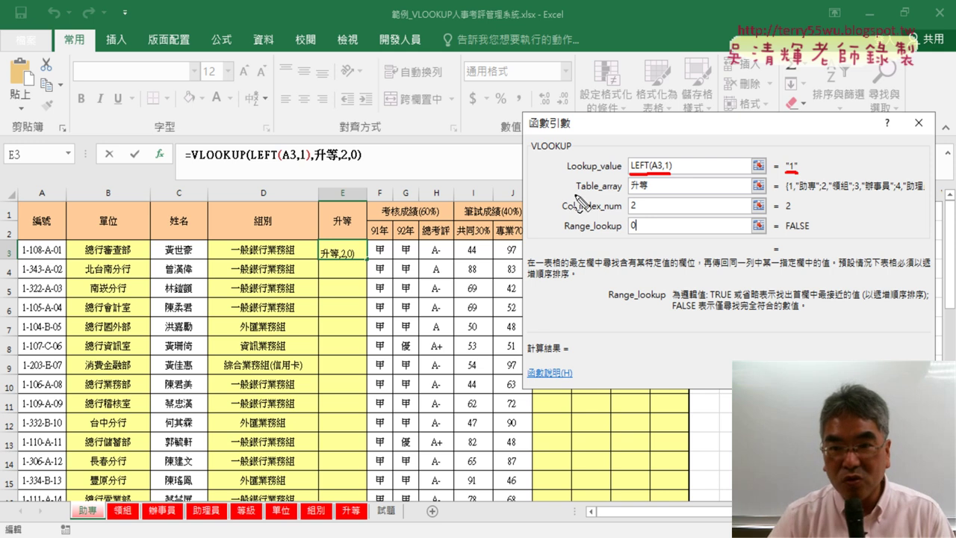
left_click_drag(788, 192, 793, 193)
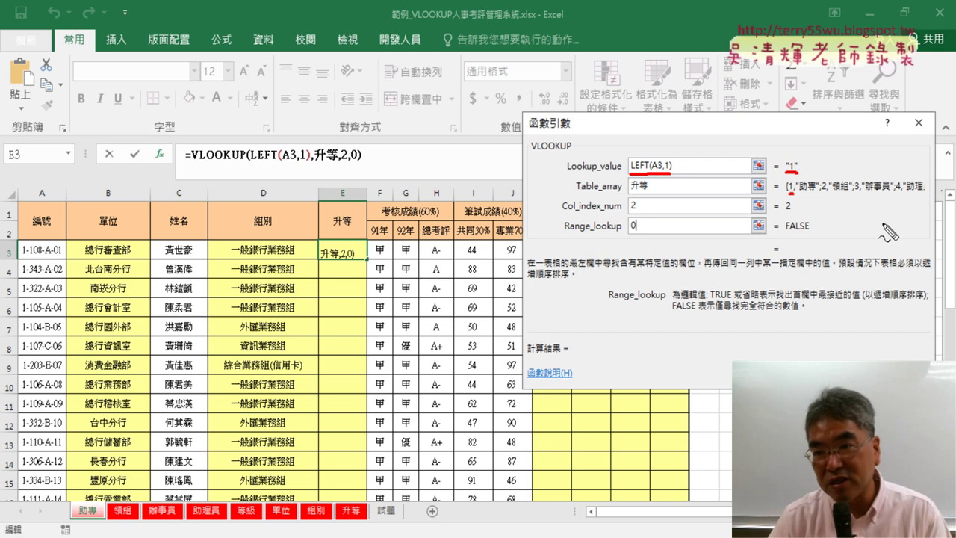
key("Escape")
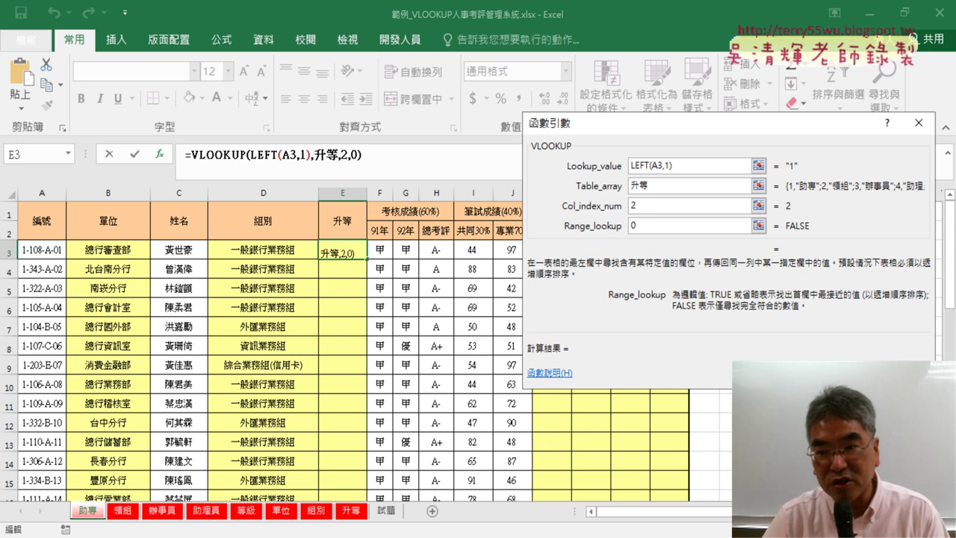
- Commit =VLOOKUP(LEFT(A3,1),升等,2,0) in E3 and review why it evaluates to #N/A
key("Return")
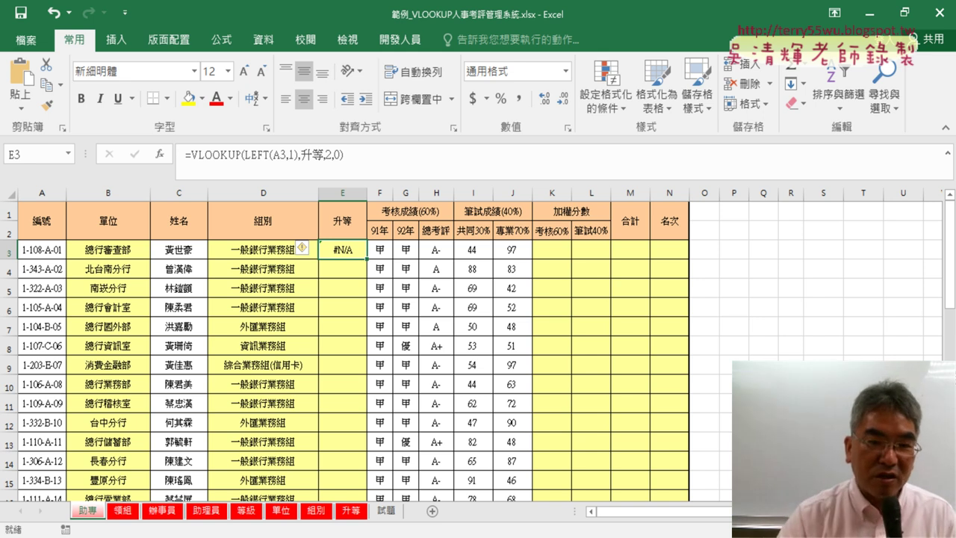
left_click_drag(336, 253, 354, 254)
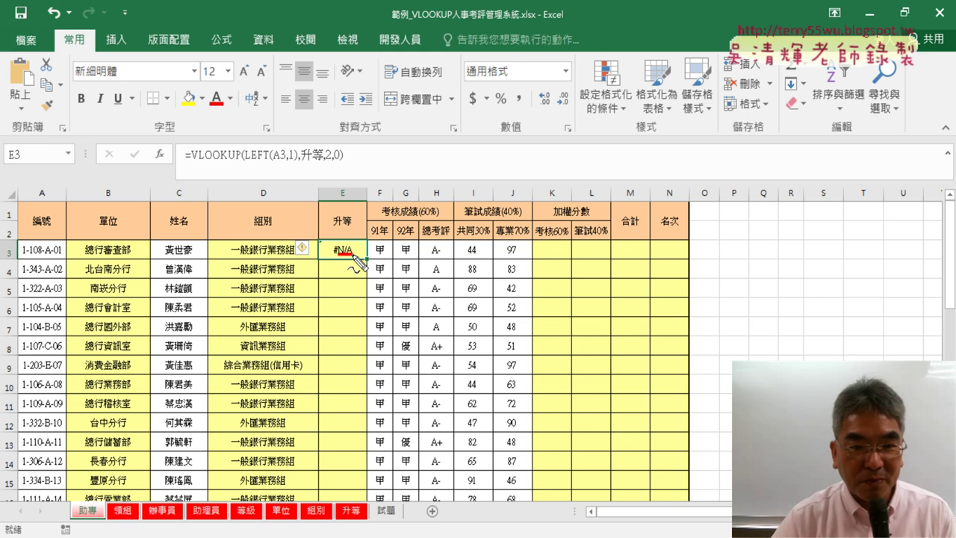
mouse_move(502, 192)
left_mouse_down()
mouse_move(530, 153)
mouse_move(538, 189)
mouse_move(580, 195)
mouse_move(581, 175)
mouse_move(592, 202)
left_mouse_up()
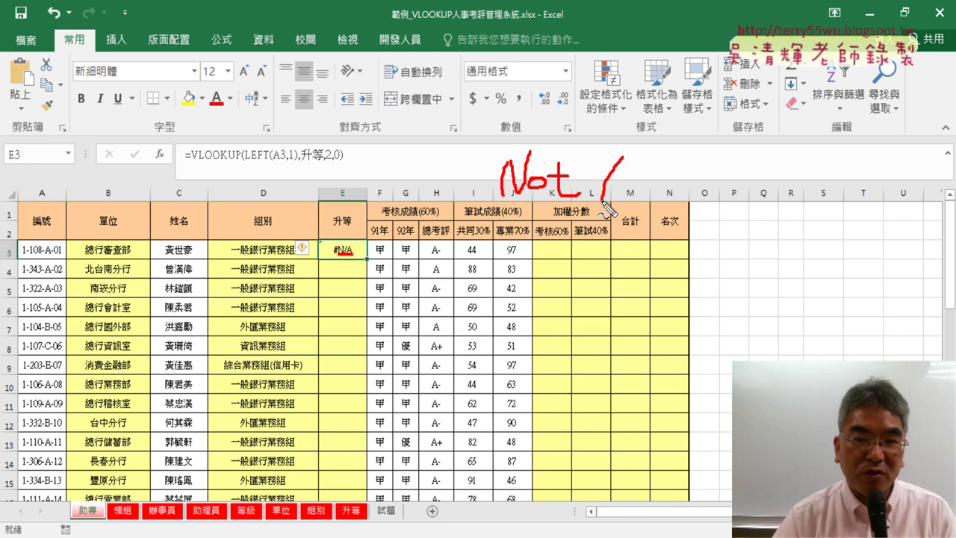
mouse_move(630, 153)
left_mouse_down()
mouse_move(634, 196)
mouse_move(633, 179)
left_mouse_up()
left_click_drag(501, 198, 635, 196)
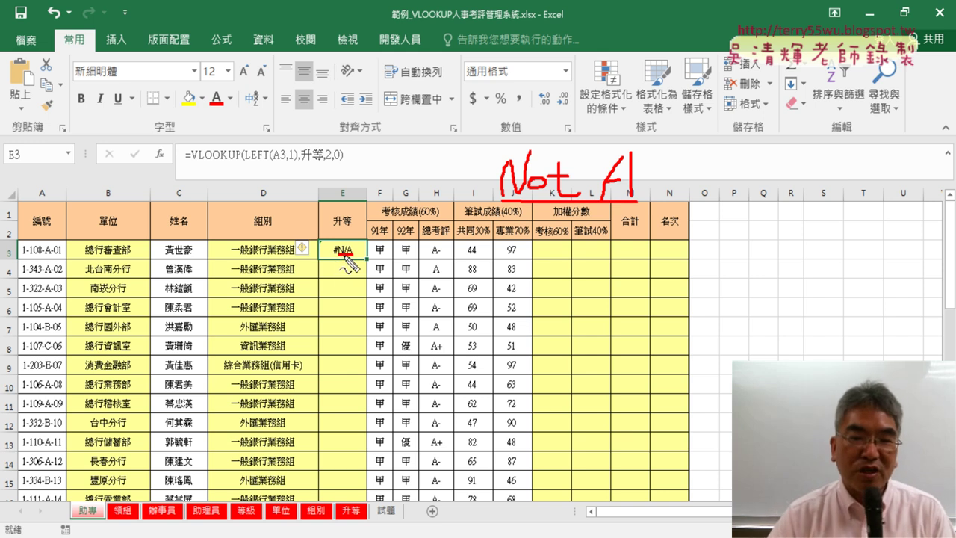
key("Escape")
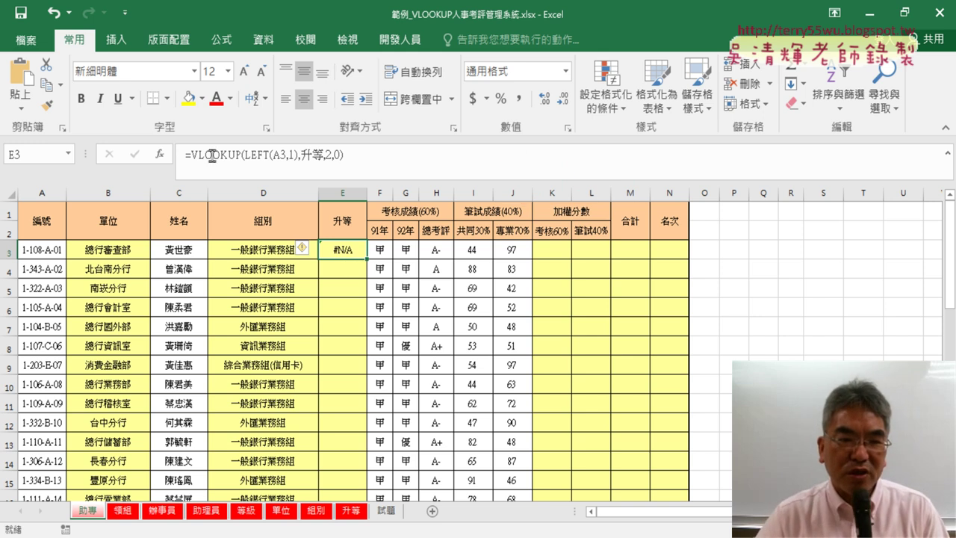
left_click(212, 156)
left_click(160, 154)
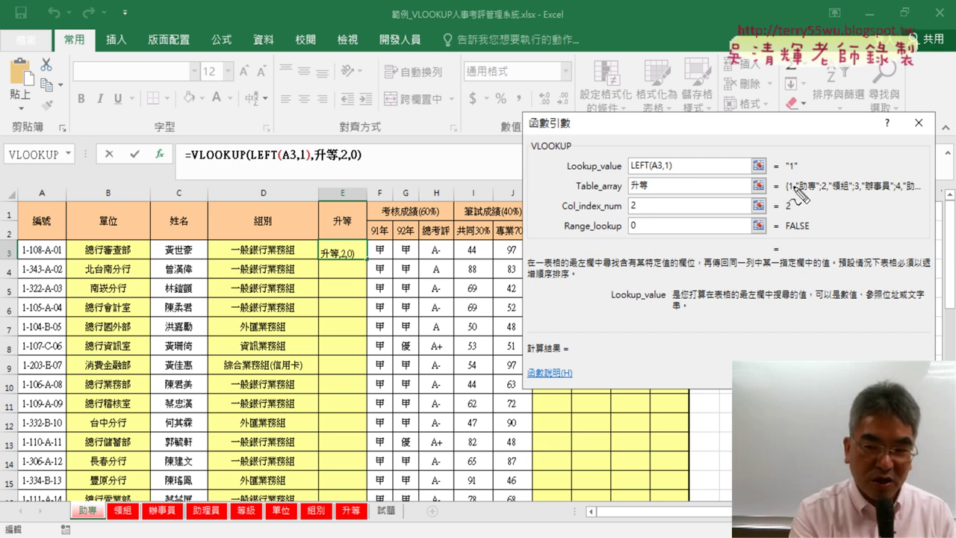
left_click_drag(805, 157, 785, 155)
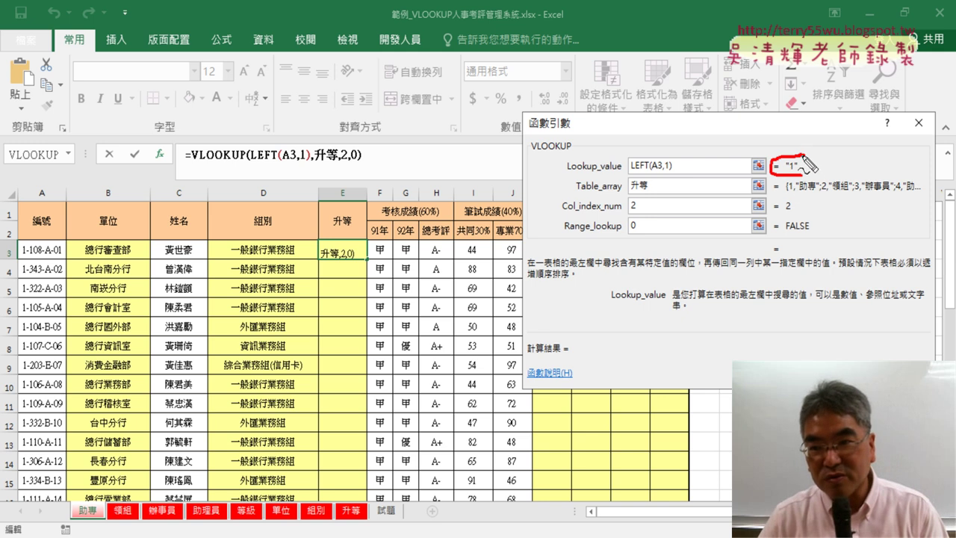
mouse_move(621, 64)
left_mouse_down()
mouse_move(627, 81)
mouse_move(660, 82)
left_mouse_up()
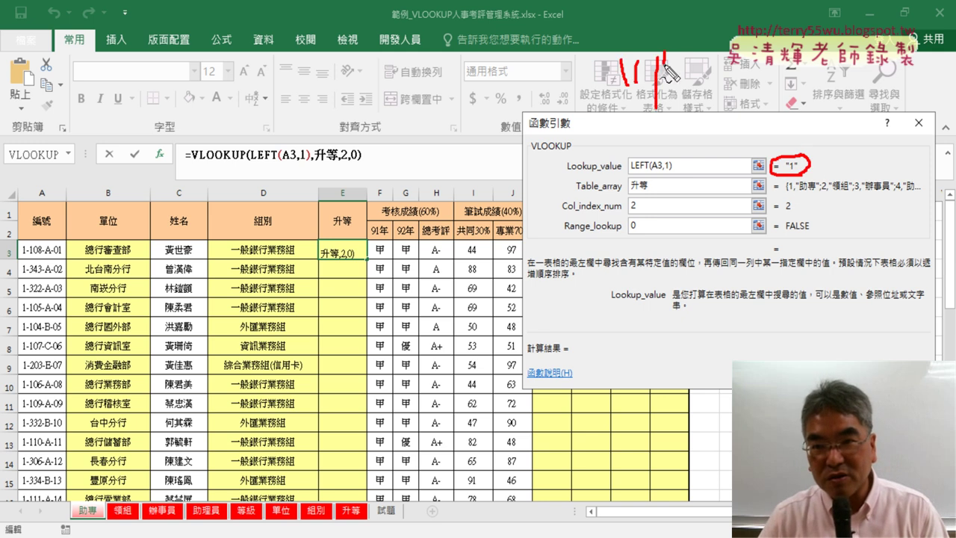
mouse_move(674, 51)
left_mouse_down()
mouse_move(676, 75)
mouse_move(739, 88)
mouse_move(732, 95)
left_mouse_up()
left_click_drag(781, 69, 780, 95)
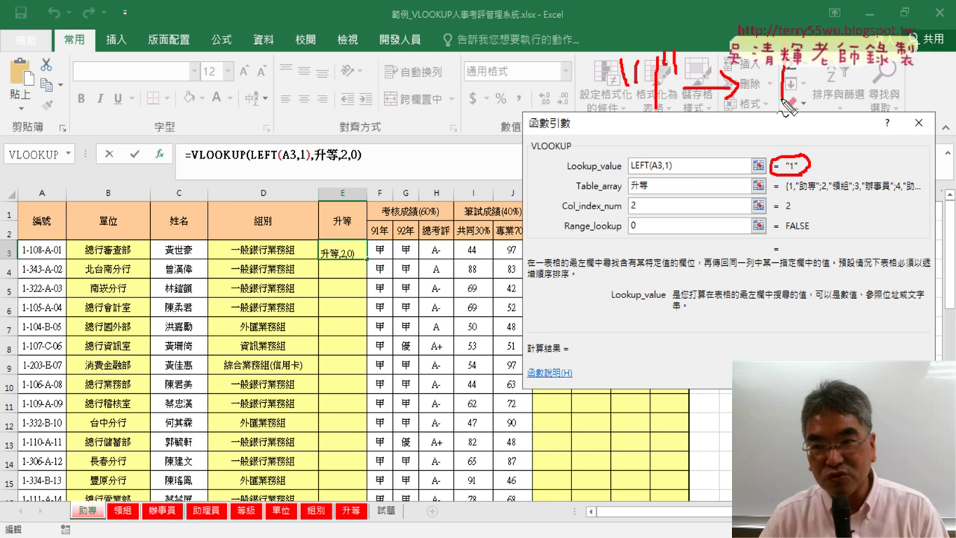
left_click_drag(605, 112, 811, 113)
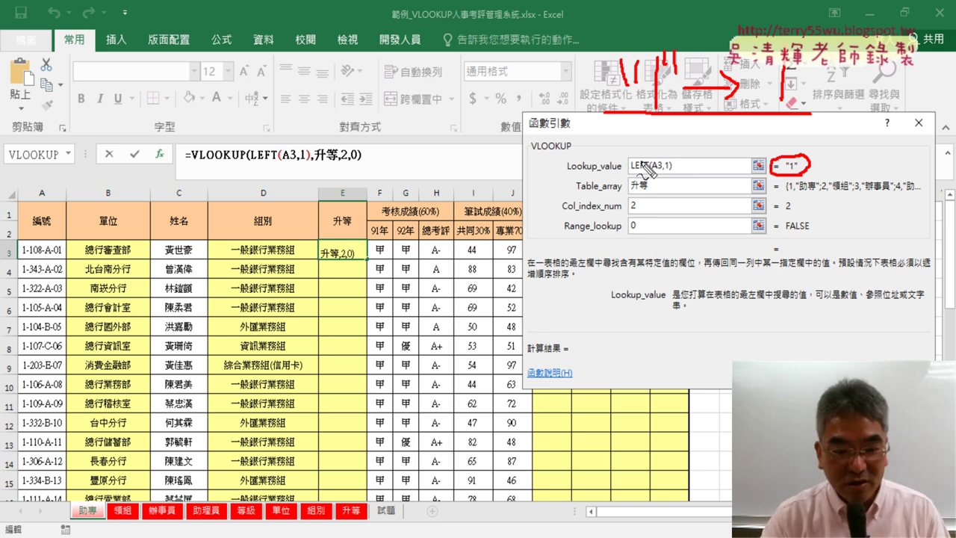
key("Escape")
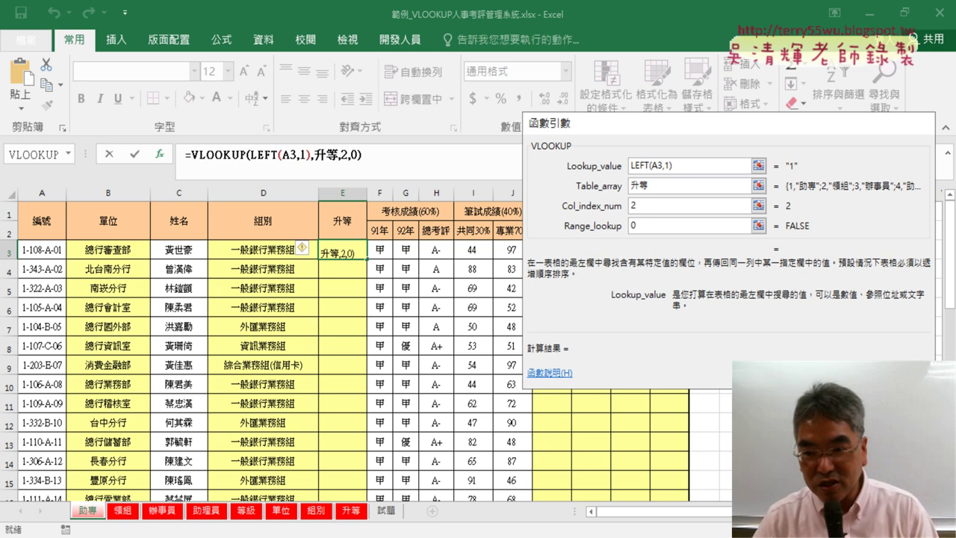
key("Return")
left_click(723, 250)
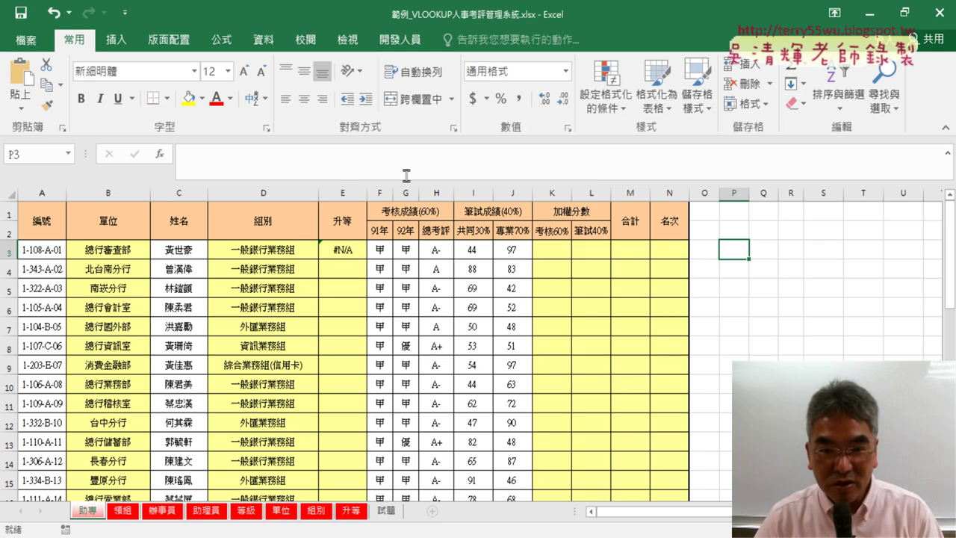
left_click(159, 154)
left_click(807, 180)
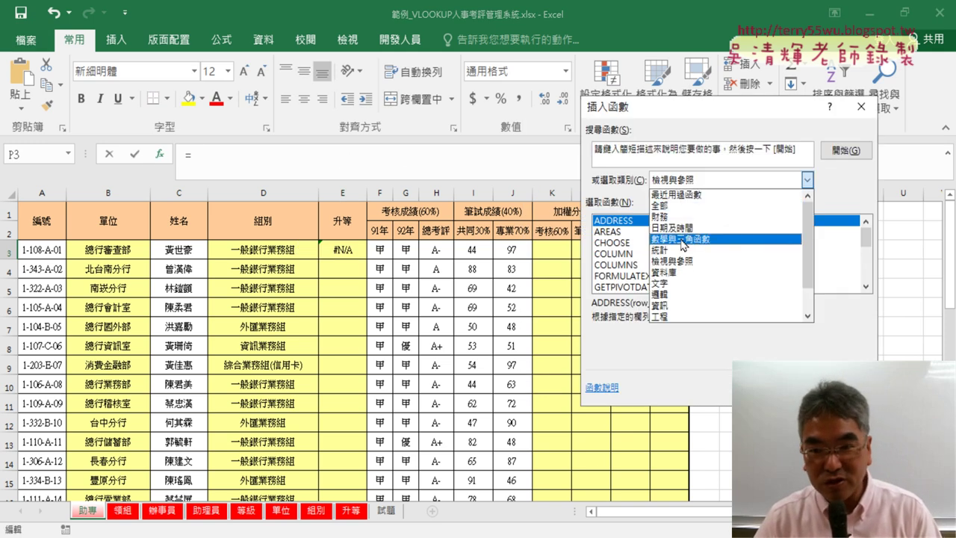
left_click(675, 283)
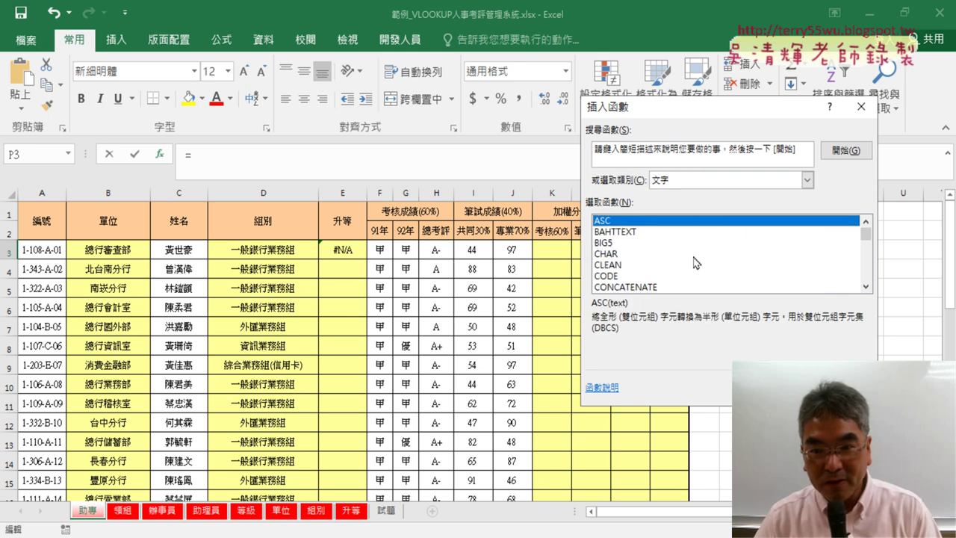
left_click_drag(865, 237, 874, 289)
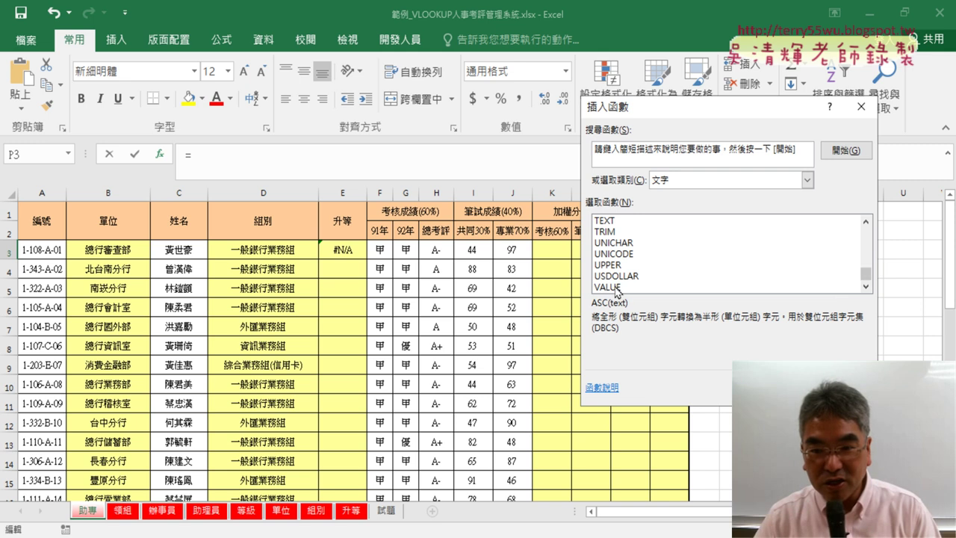
left_click(611, 288)
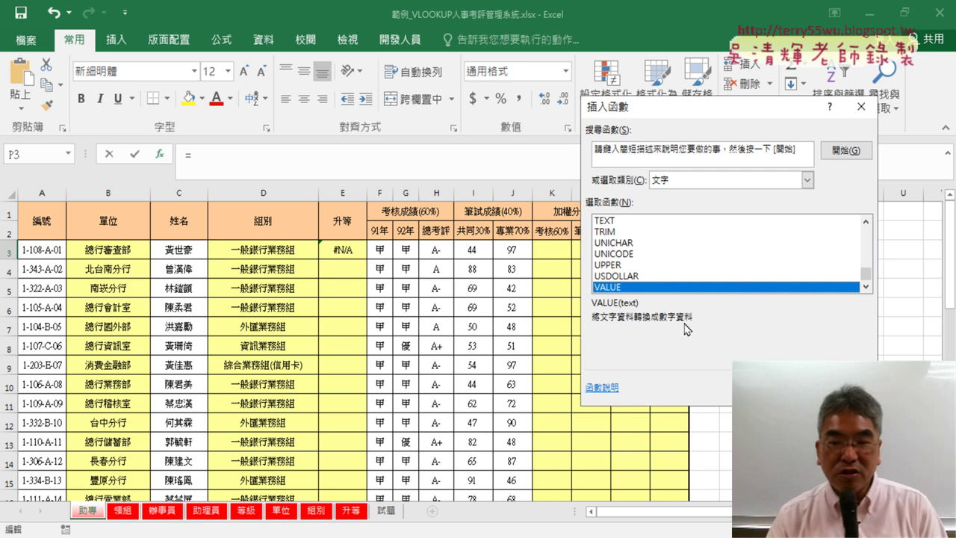
key("Escape")
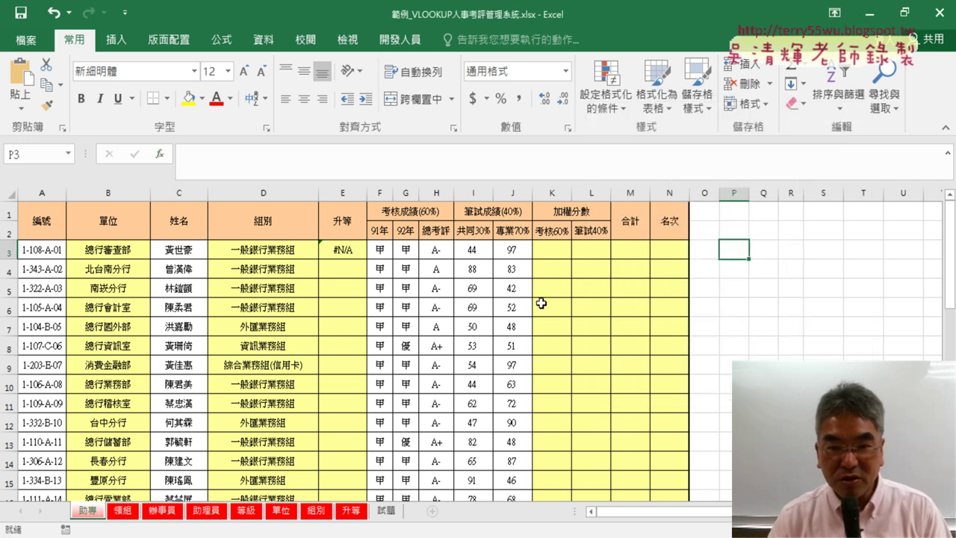
- Change E3's Lookup_value to VALUE(LEFT(A3,1)), giving =VLOOKUP(VALUE(LEFT(A3,1)),升等,2,0)
left_click(340, 254)
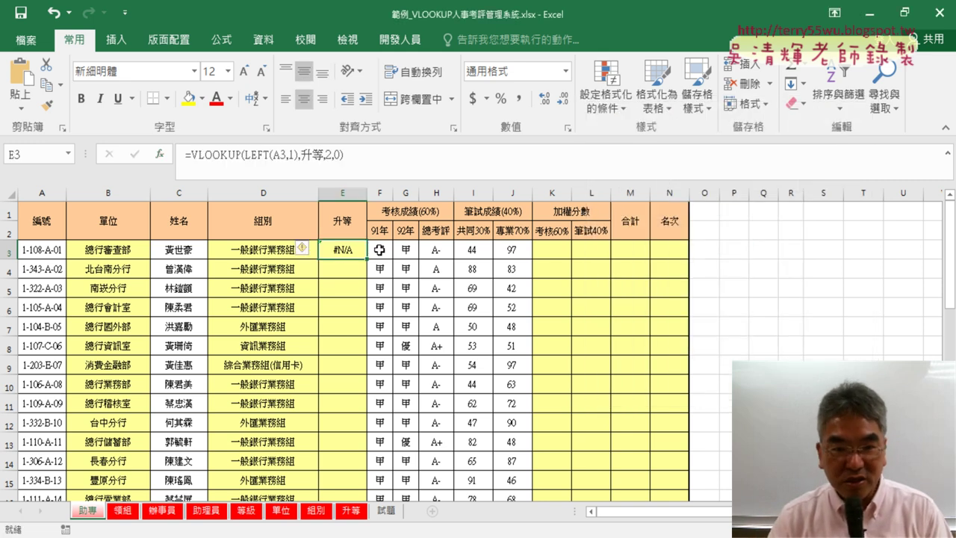
left_click(212, 154)
left_click(158, 157)
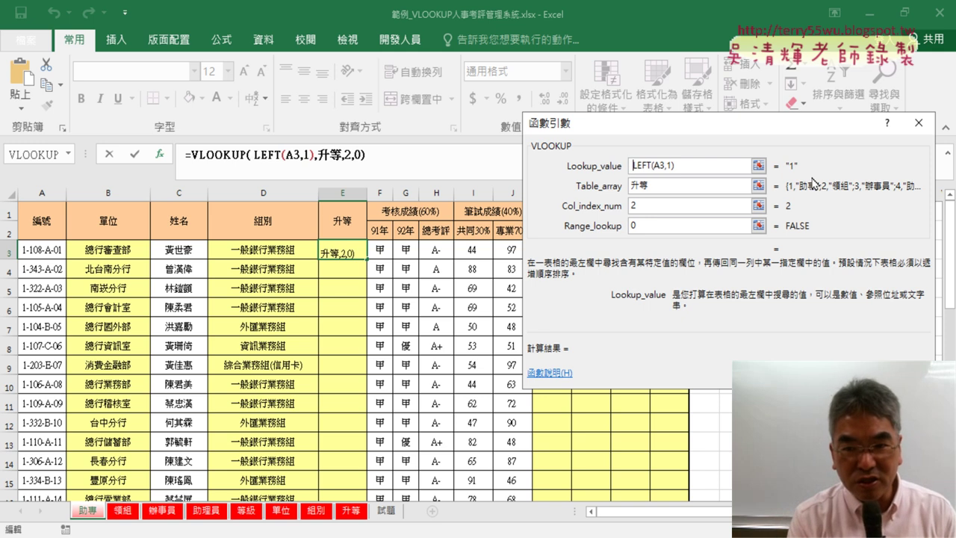
key("BackSpace")
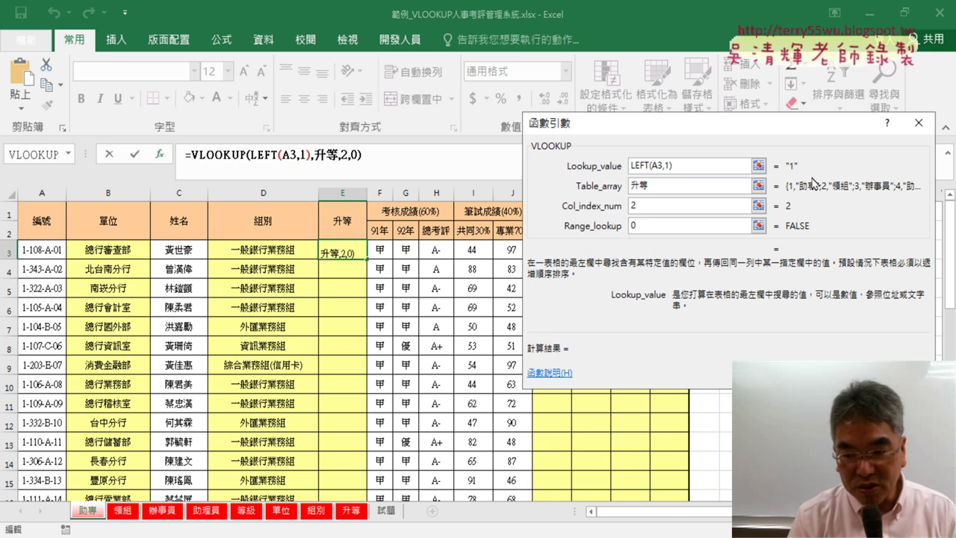
type("v")
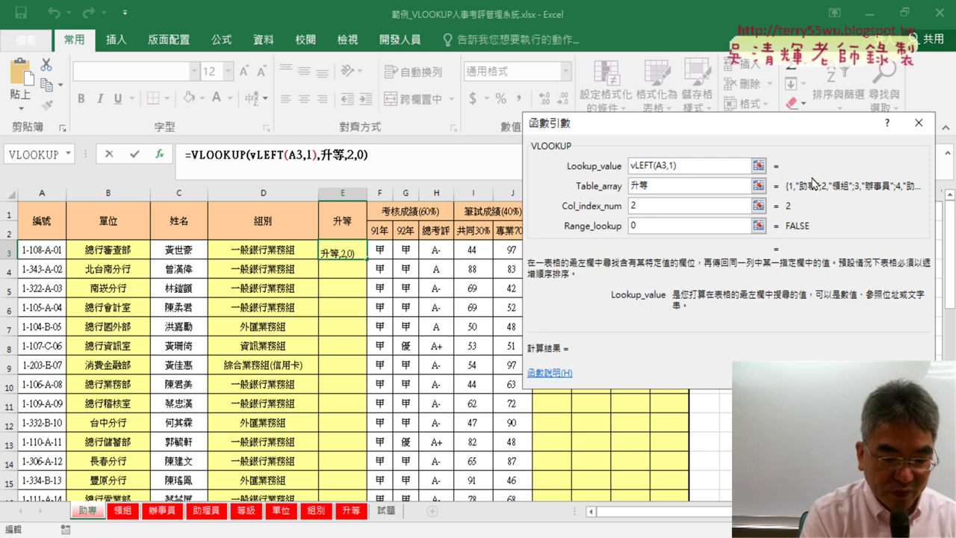
type("alue")
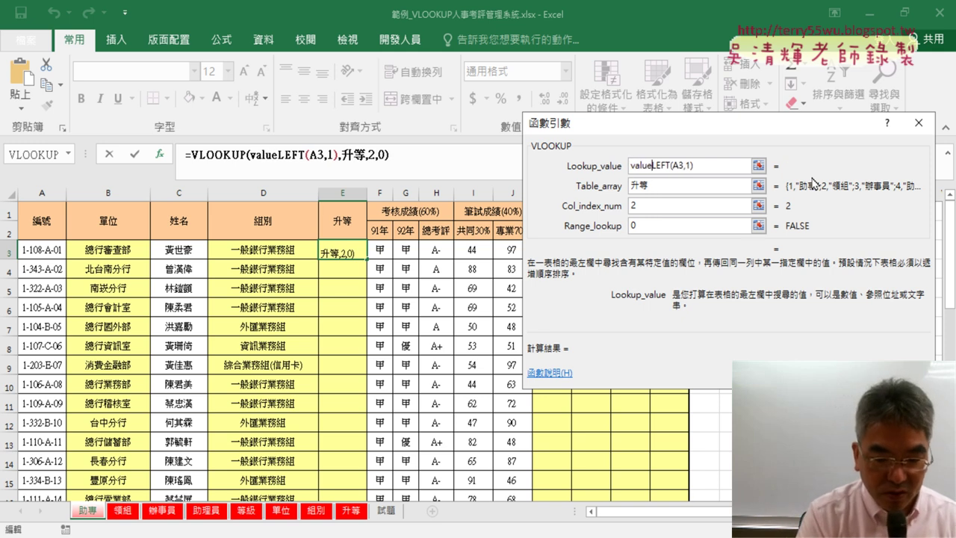
type("(")
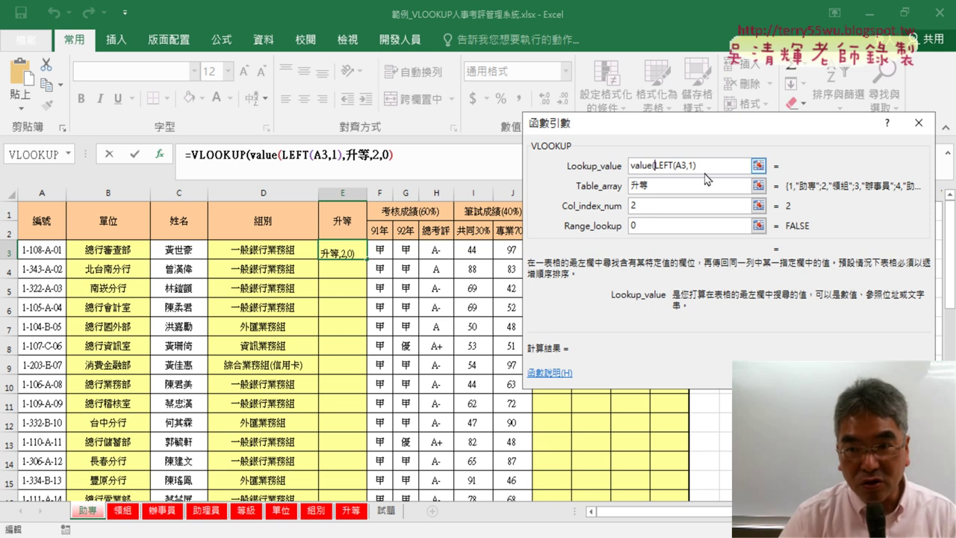
type(")")
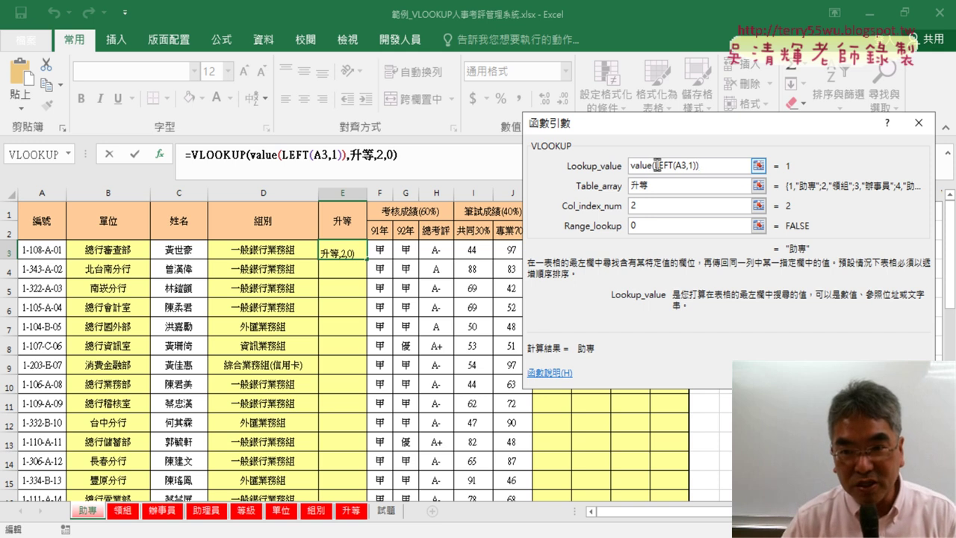
double_click(638, 166)
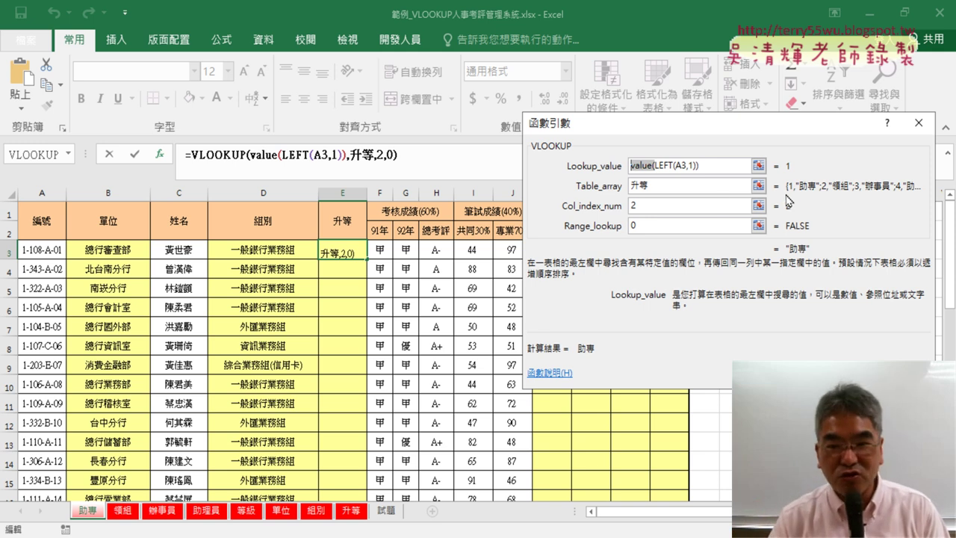
key("Return")
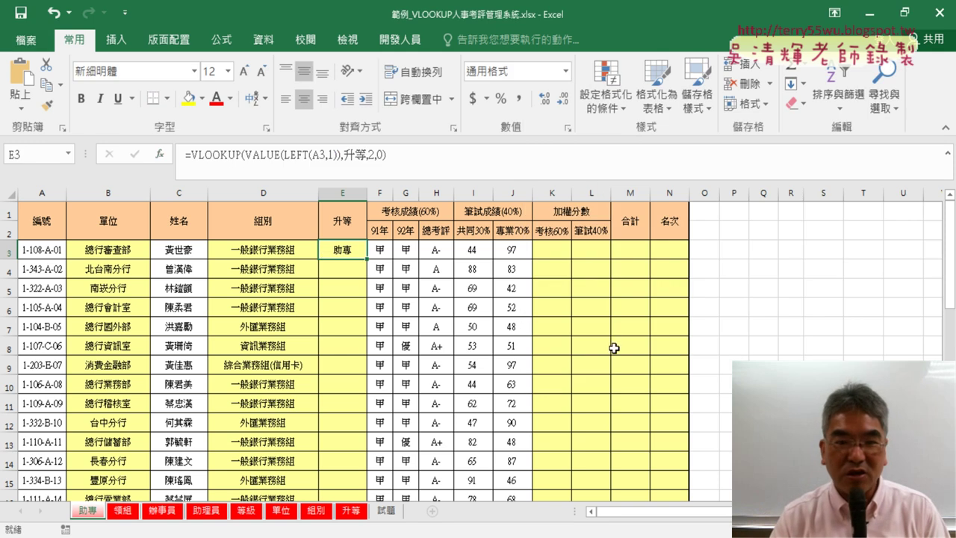
- Fill E3's formula down column E, compare the B3, D3 and E3 formulas, then return to ChatGPT
double_click(369, 258)
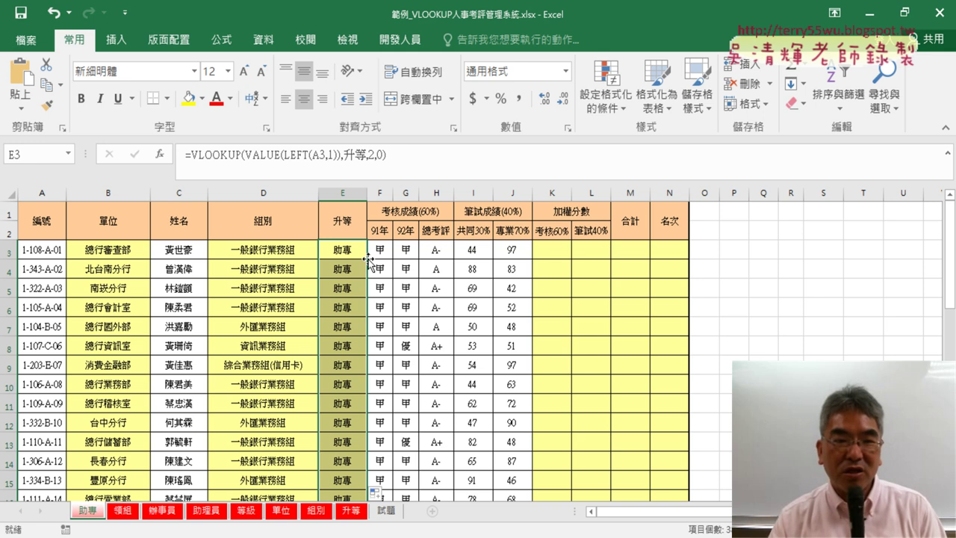
left_click(108, 251)
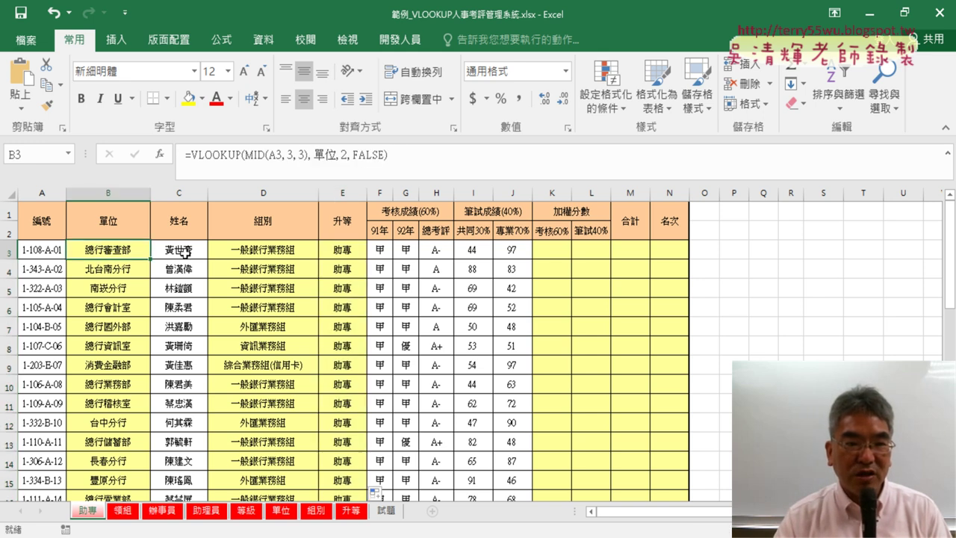
left_click(289, 254)
left_click(346, 253)
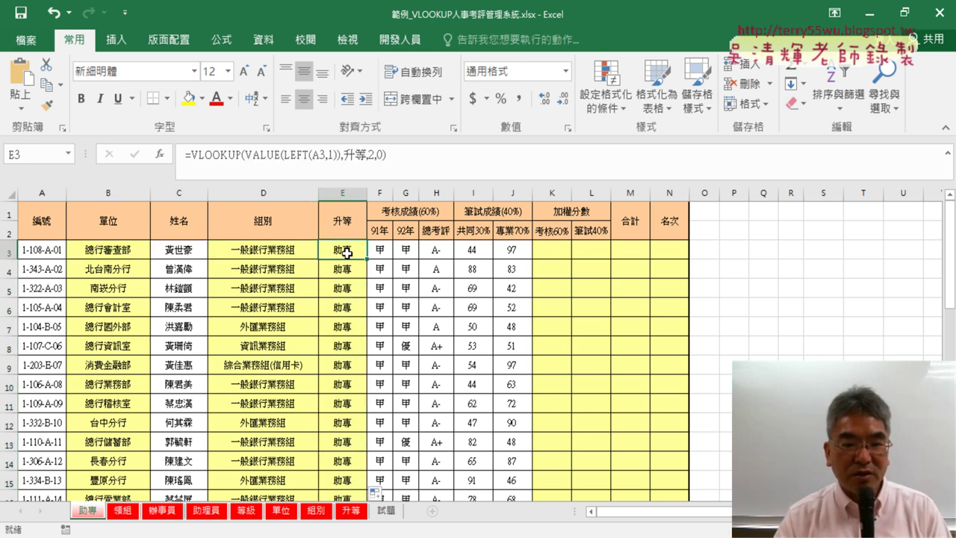
key("alt+Tab")
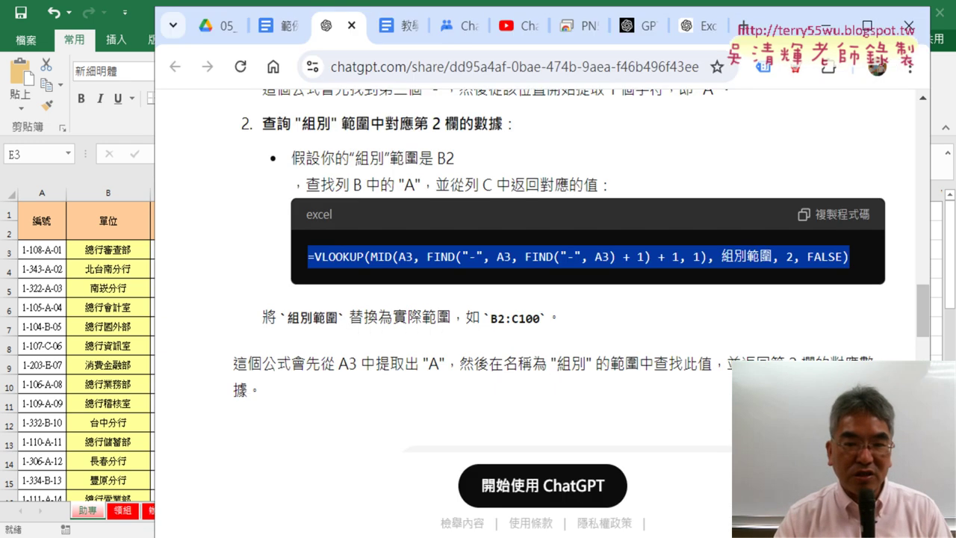
scroll(618, 280, "down", 3)
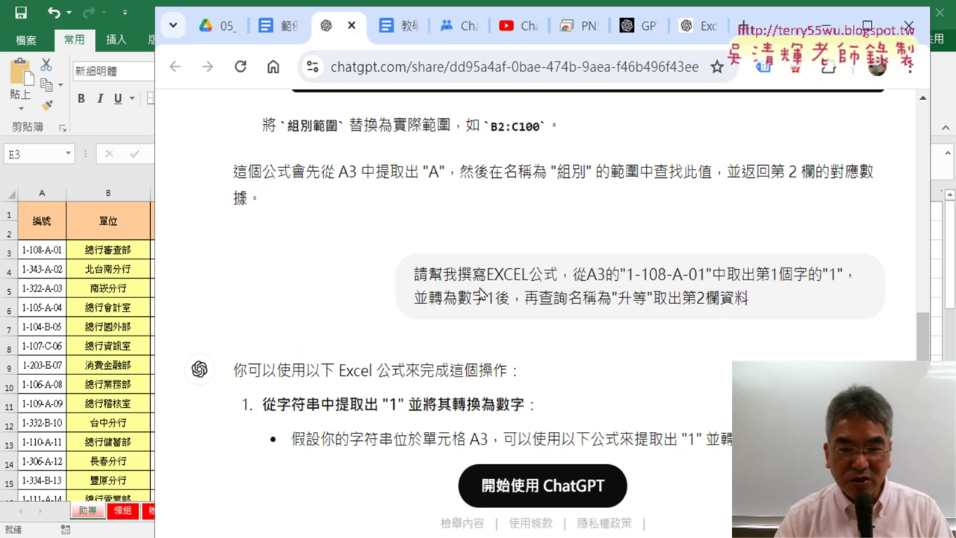
left_click_drag(419, 275, 857, 274)
left_click(817, 280)
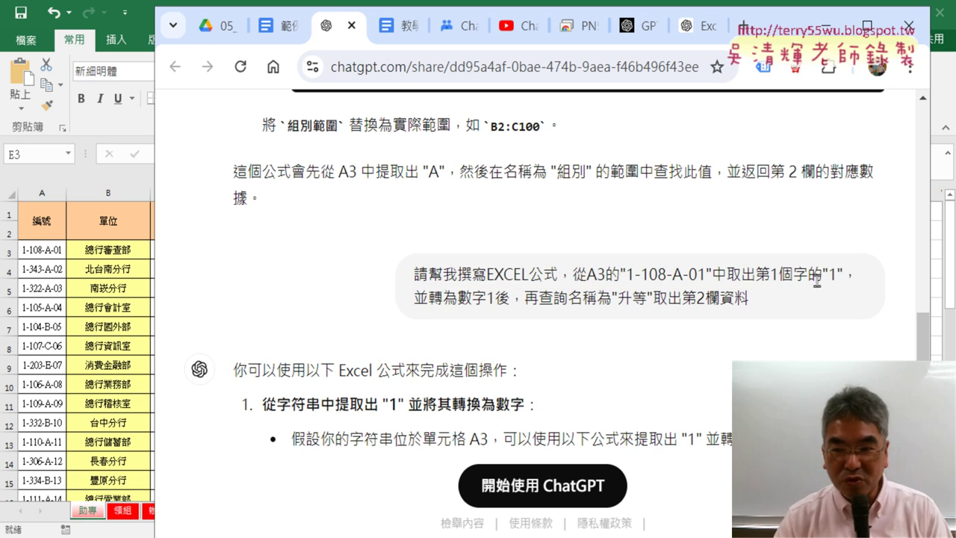
left_click_drag(822, 274, 841, 273)
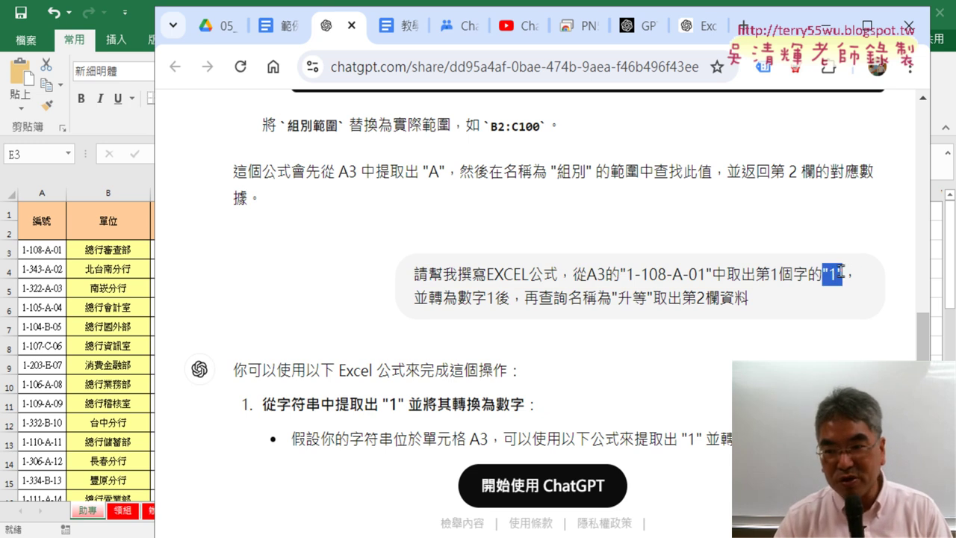
left_click_drag(414, 297, 510, 296)
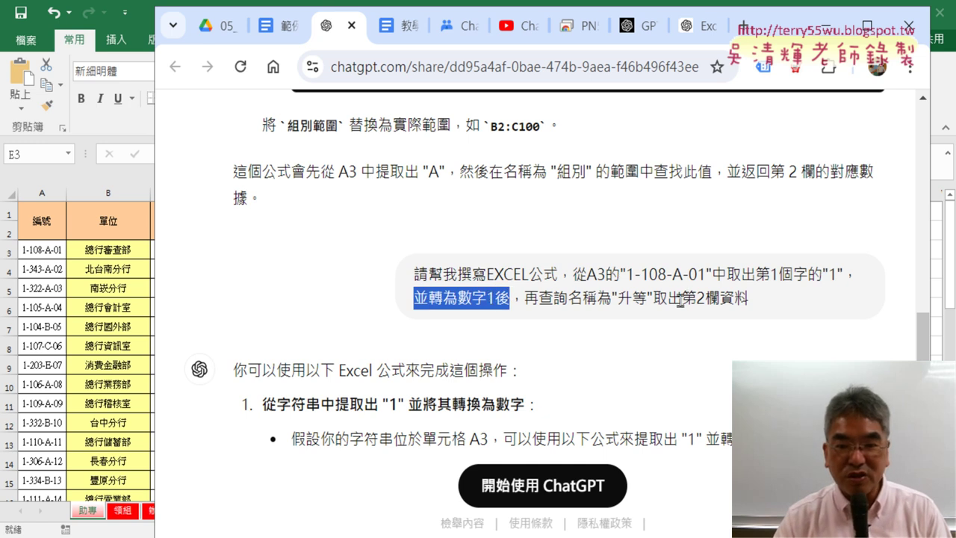
scroll(779, 308, "down", 4)
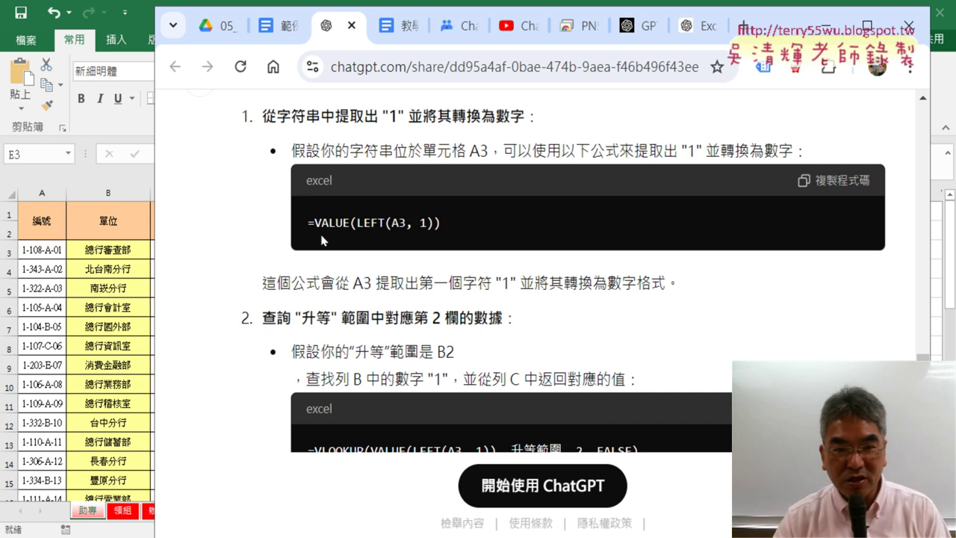
left_click_drag(307, 222, 450, 237)
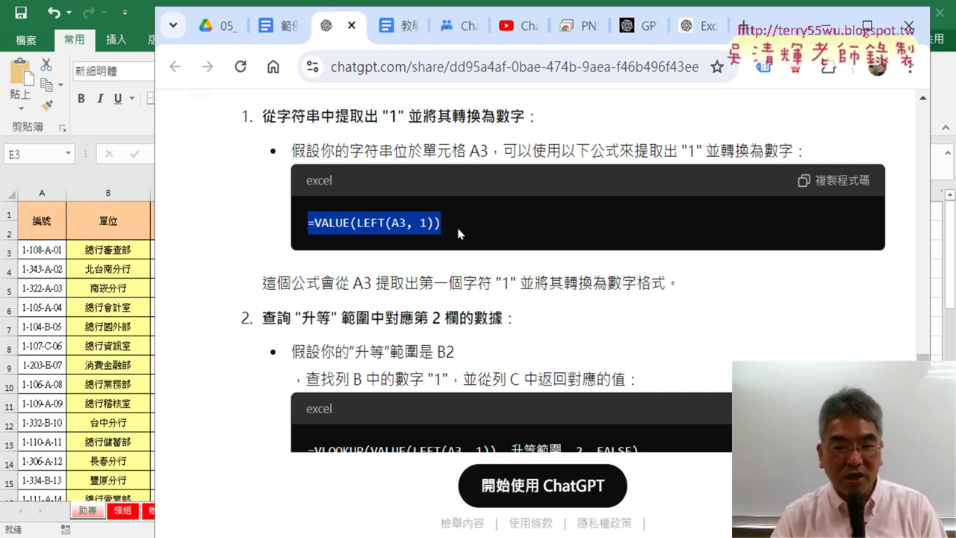
scroll(687, 252, "down", 3)
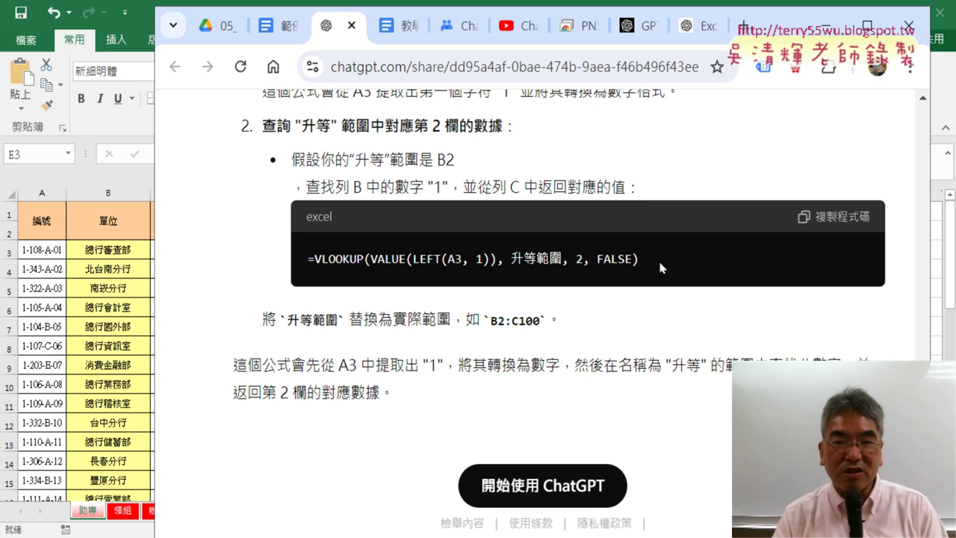
left_click_drag(658, 259, 272, 266)
left_click(272, 266)
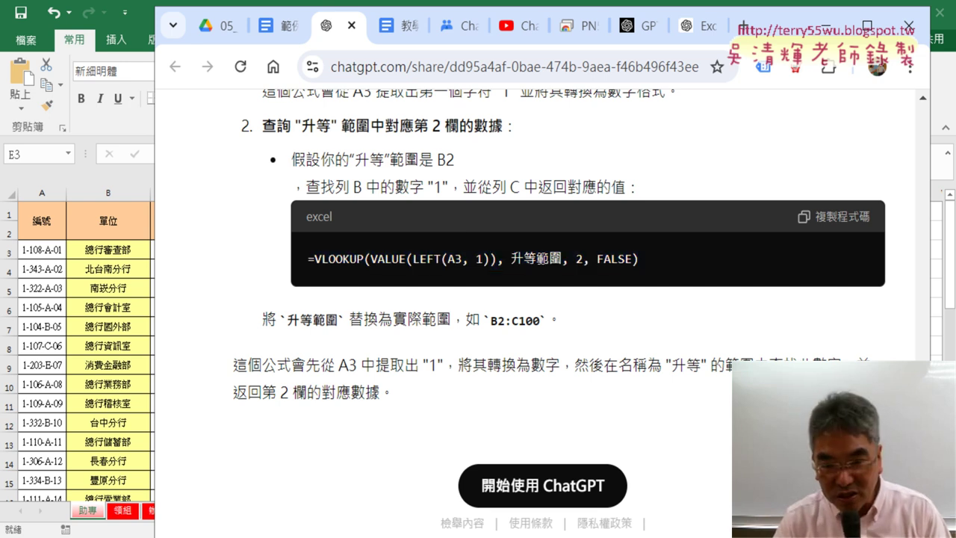
double_click(549, 259)
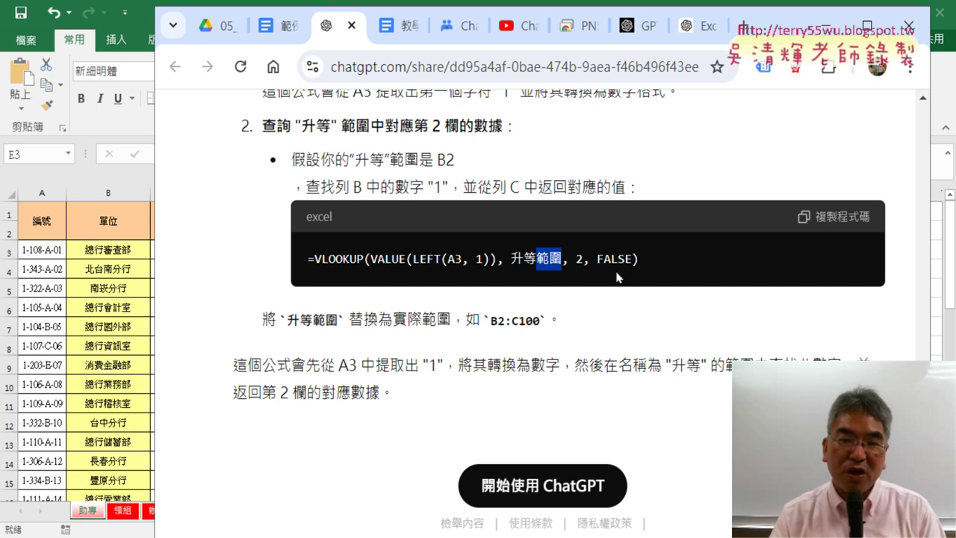